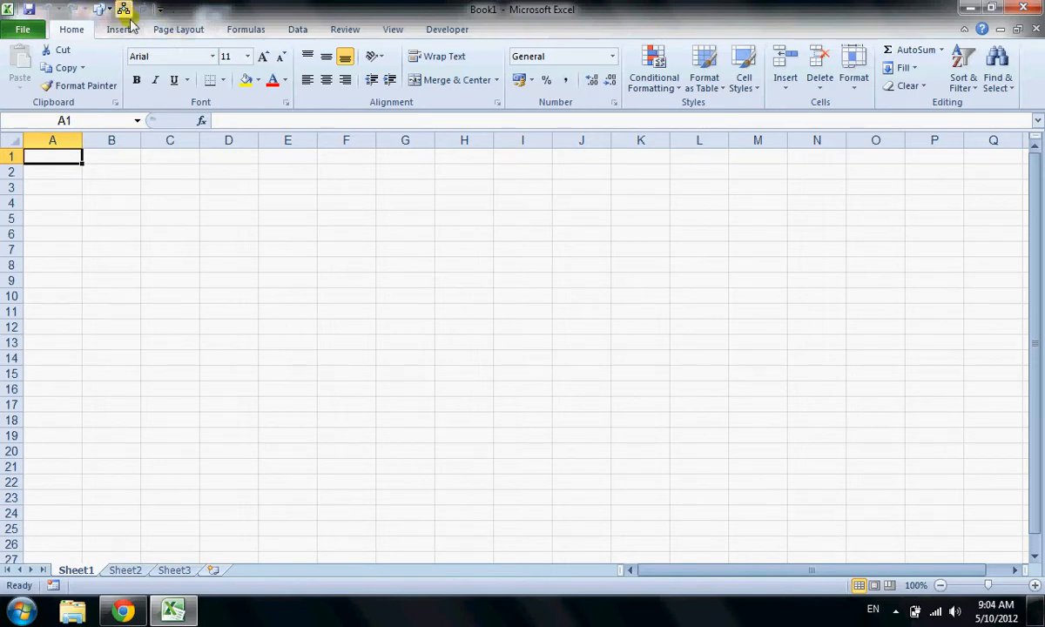
{"action": "right_click", "coordinate": [139, 84]}
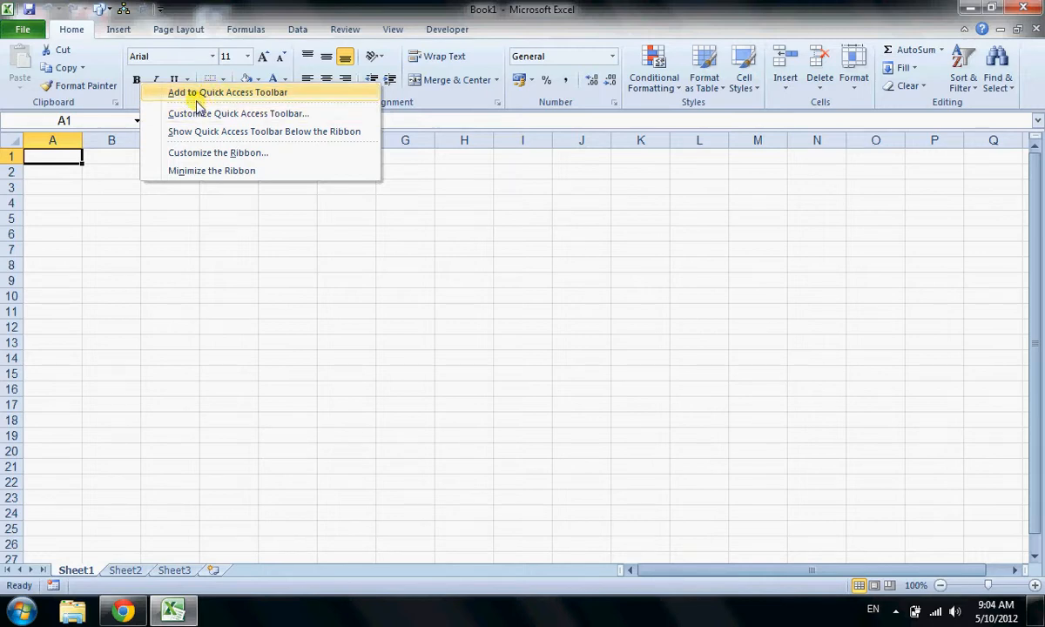
{"action": "left_click", "coordinate": [284, 6]}
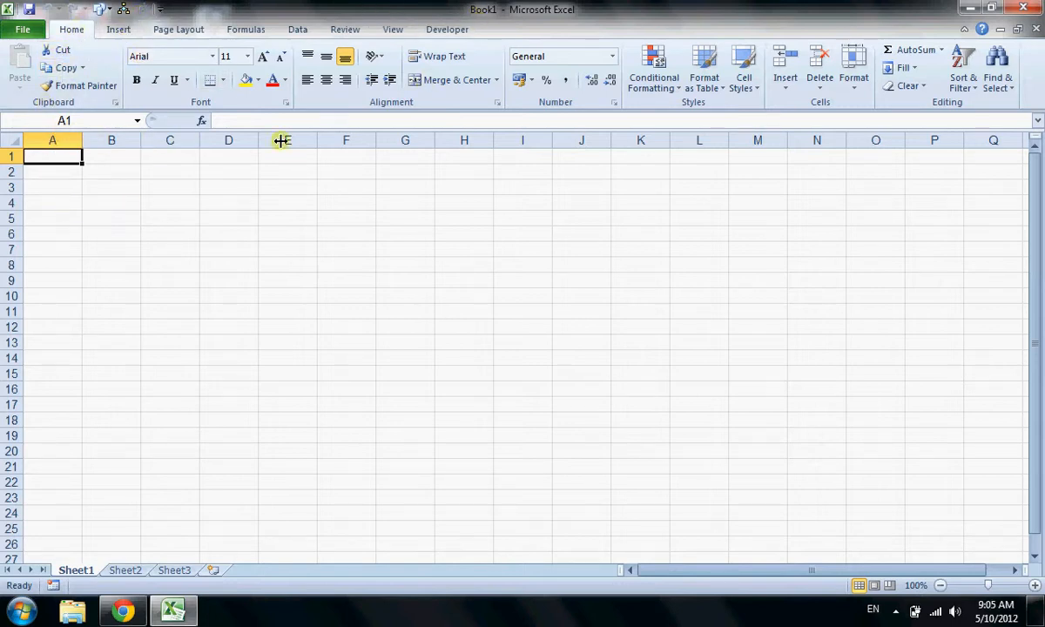
{"action": "left_click", "coordinate": [250, 120]}
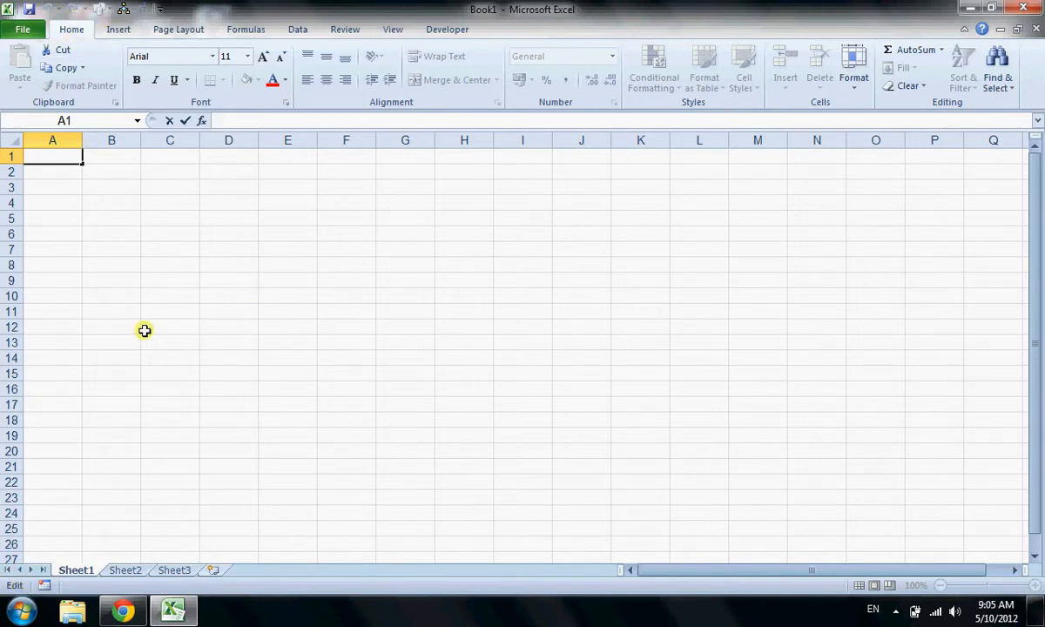
{"action": "left_click", "coordinate": [142, 263]}
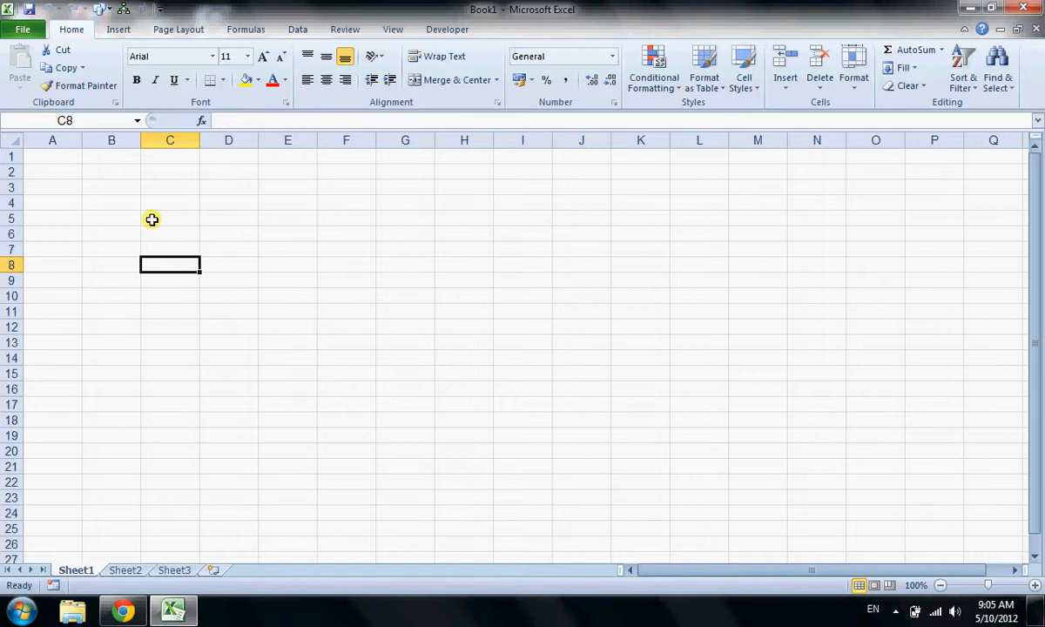
{"action": "left_click", "coordinate": [167, 190]}
{"action": "left_click", "coordinate": [168, 198]}
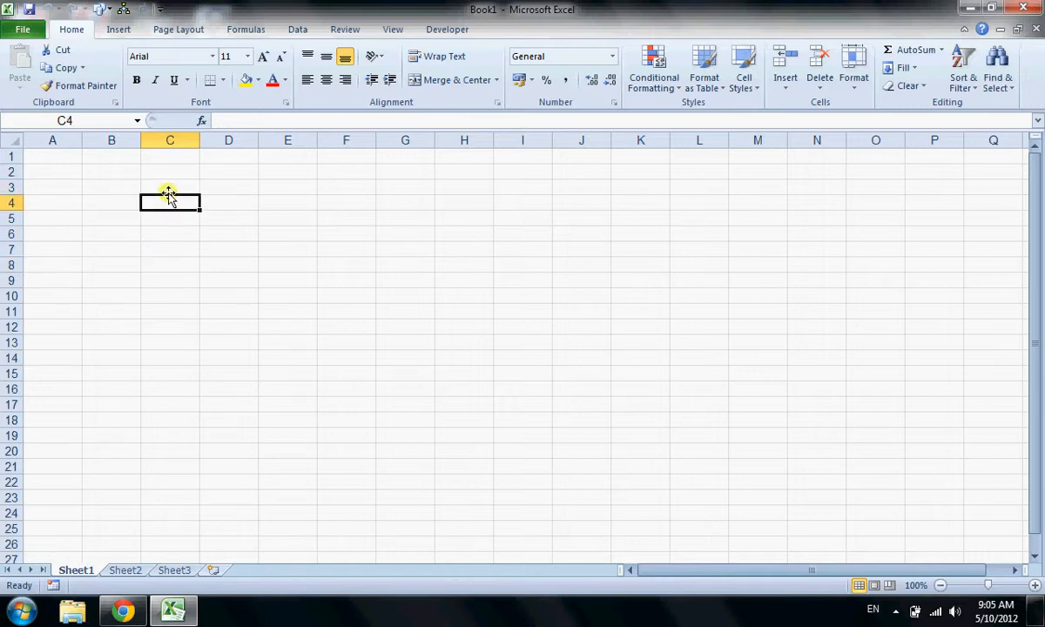
{"action": "left_click", "coordinate": [168, 192]}
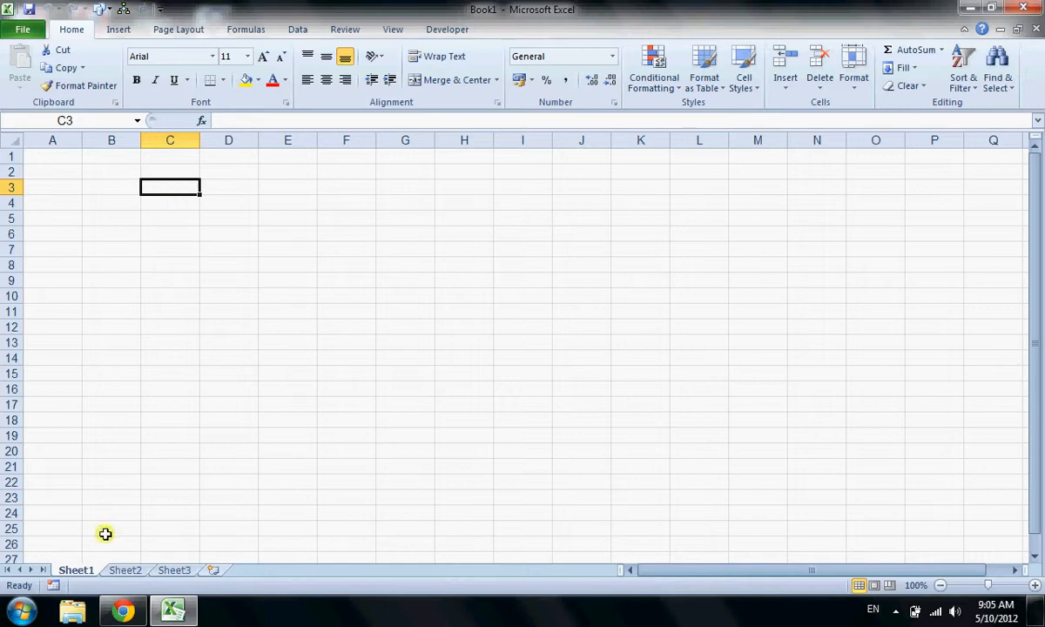
- Switch to Windows Explorer and open the KLCY_Budget workbook from the Excel 2007 Data folder on the desktop
{"action": "left_click", "coordinate": [73, 610]}
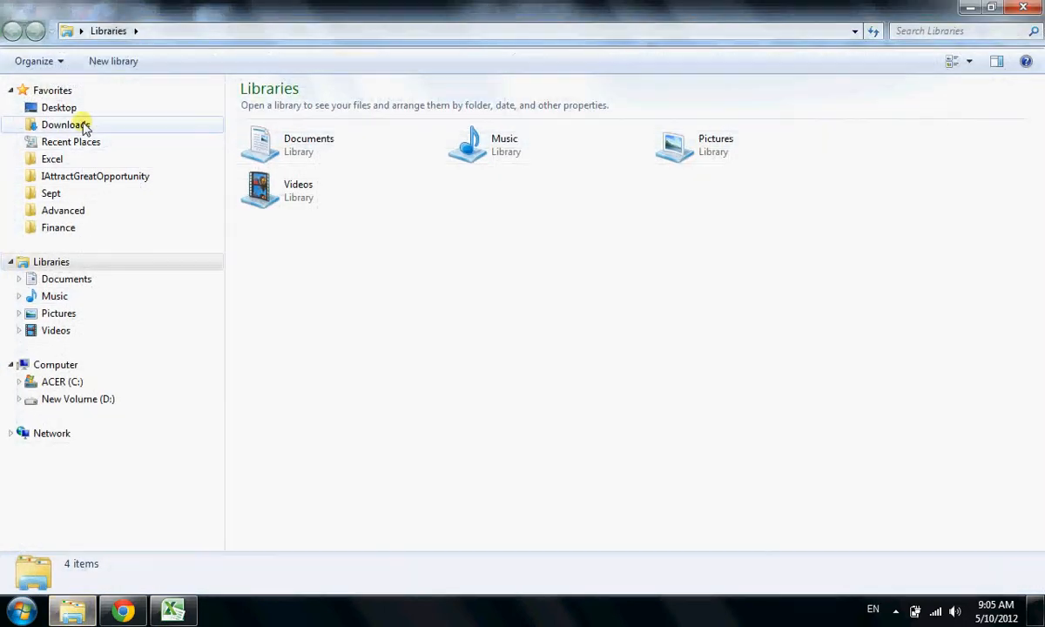
{"action": "left_click", "coordinate": [98, 107]}
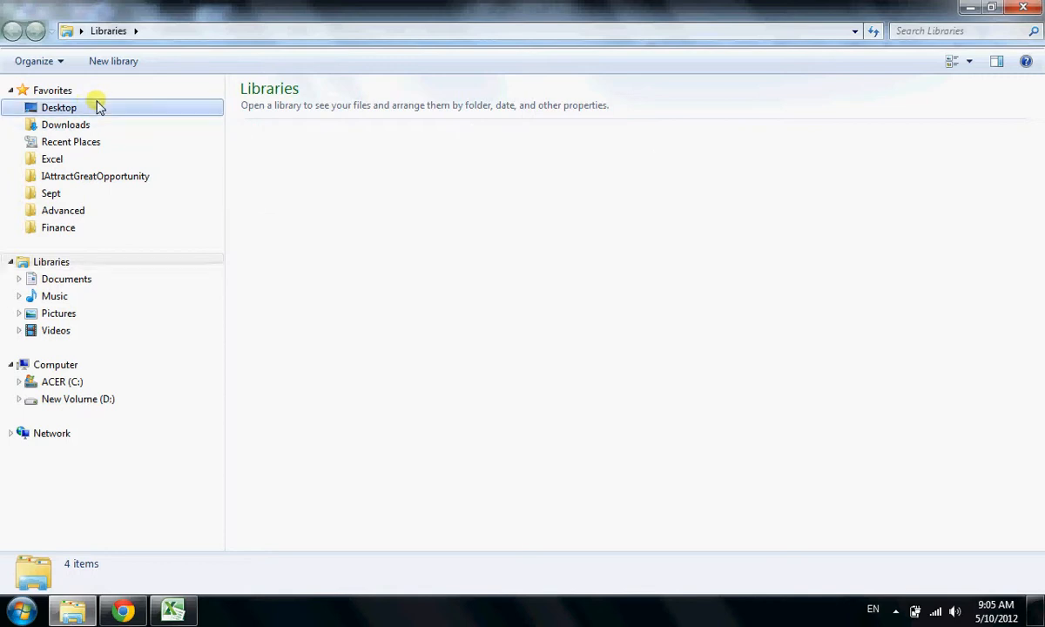
{"action": "double_click", "coordinate": [295, 160]}
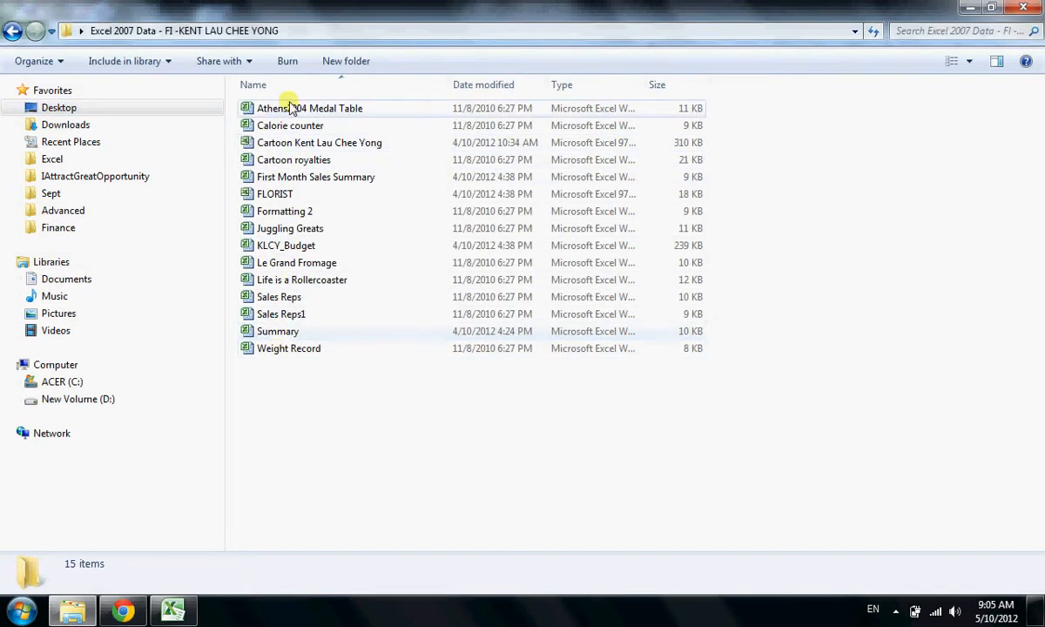
{"action": "left_click", "coordinate": [301, 178]}
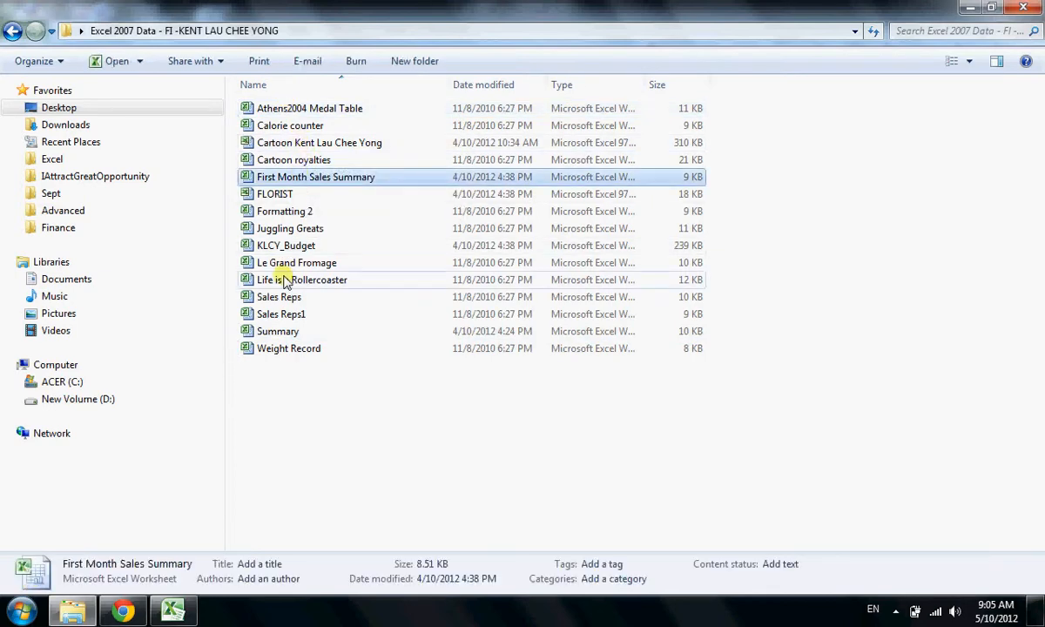
{"action": "double_click", "coordinate": [284, 246]}
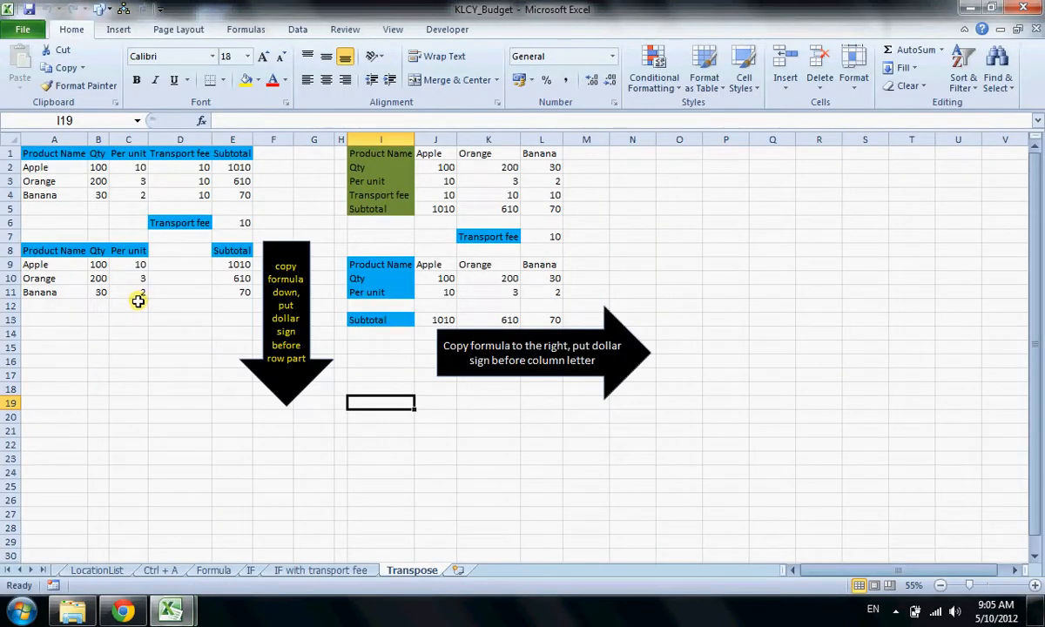
- Go to the workbook's first worksheet, Sheet1, and select the Salary budget cell B6
{"action": "left_click", "coordinate": [7, 569]}
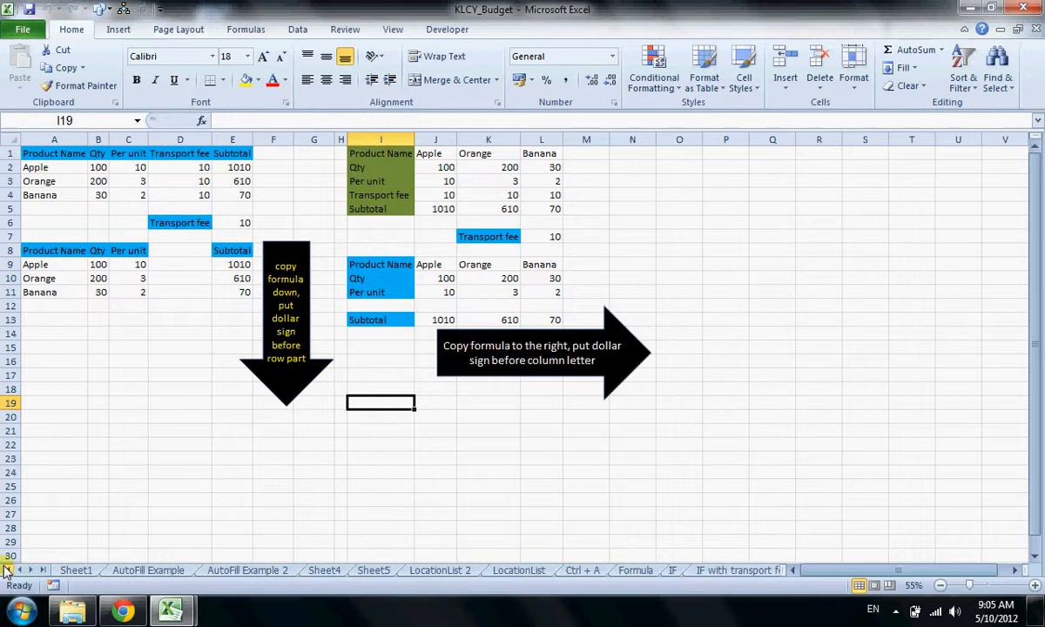
{"action": "left_click", "coordinate": [76, 570]}
{"action": "left_click", "coordinate": [88, 267]}
{"action": "left_click", "coordinate": [103, 465]}
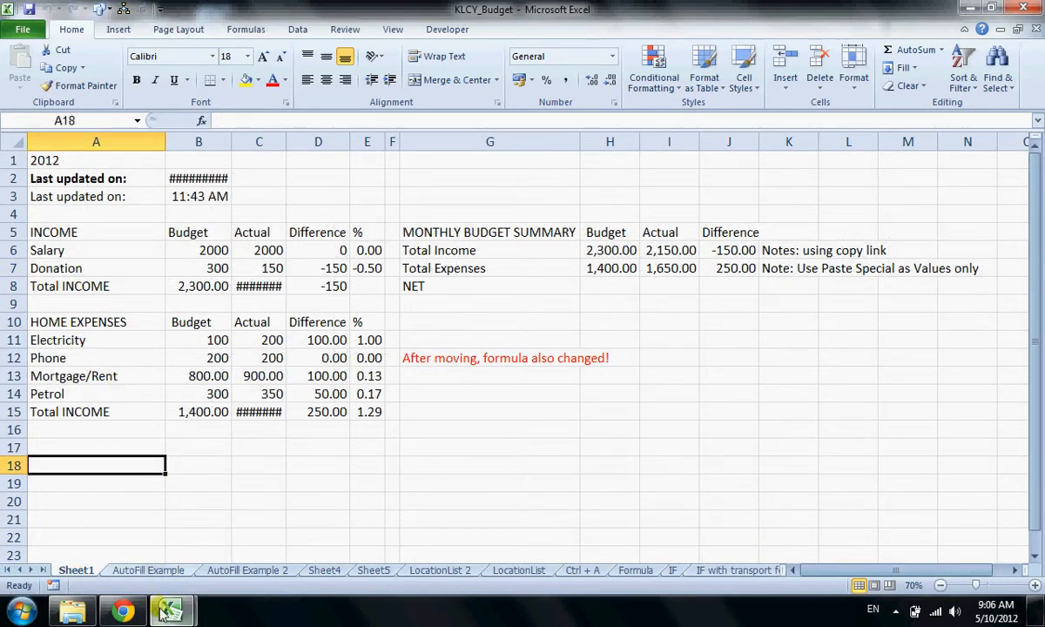
{"action": "left_click", "coordinate": [196, 232]}
{"action": "left_click", "coordinate": [199, 252]}
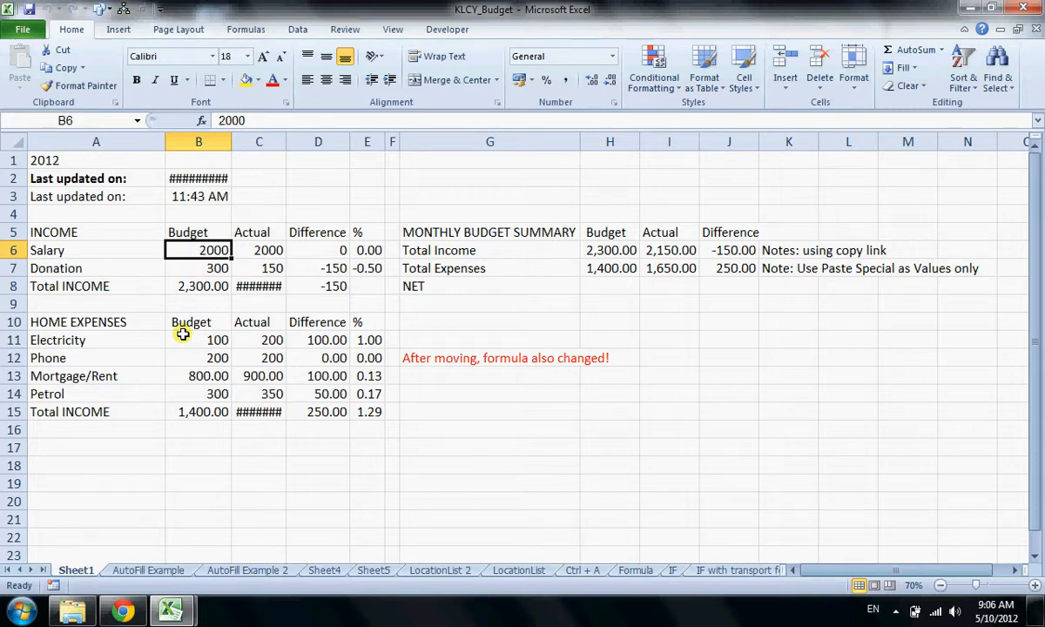
- Browse the rows below the budget tables on Sheet1, selecting cell K43 along the way
{"action": "key", "text": "Page_Down"}
{"action": "key", "text": "Page_Up"}
{"action": "key", "text": "Page_Down"}
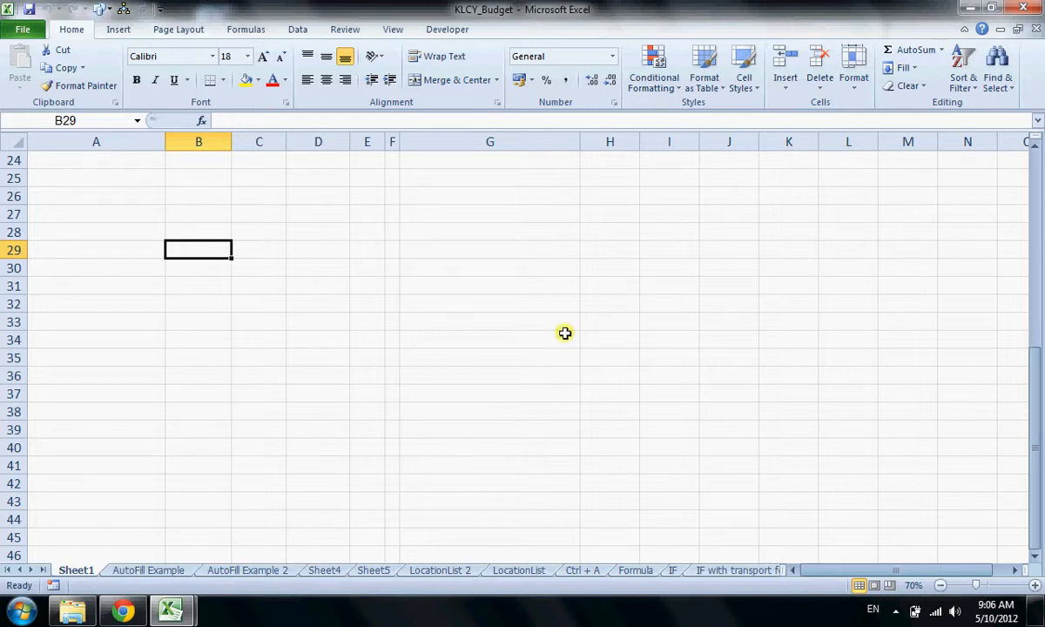
{"action": "left_click", "coordinate": [760, 498]}
{"action": "scroll", "coordinate": [317, 460], "scroll_direction": "down", "scroll_amount": 5}
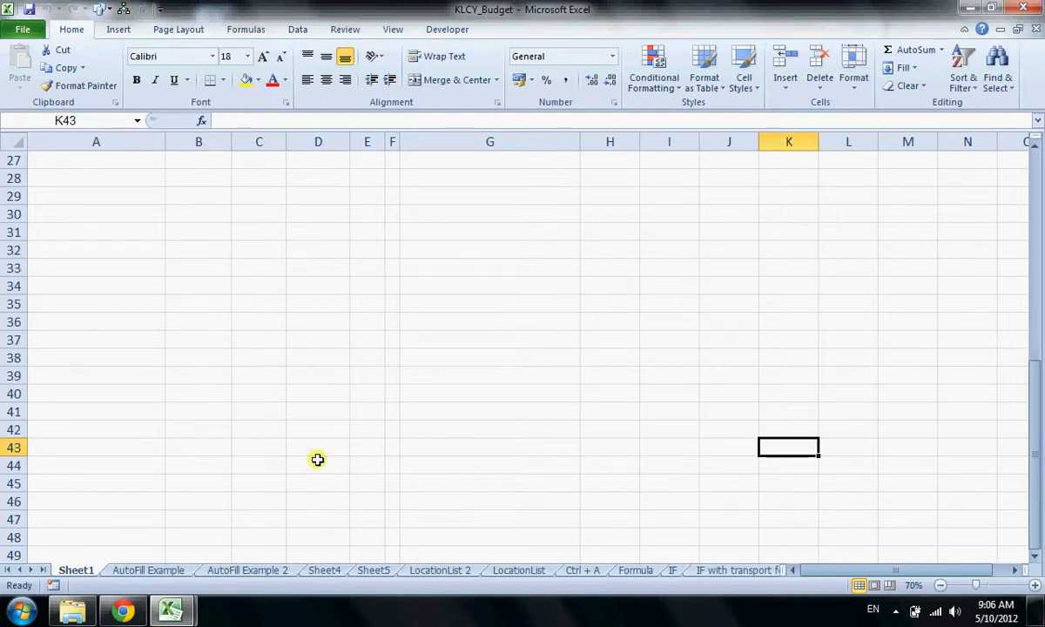
{"action": "scroll", "coordinate": [166, 444], "scroll_direction": "down", "scroll_amount": 5}
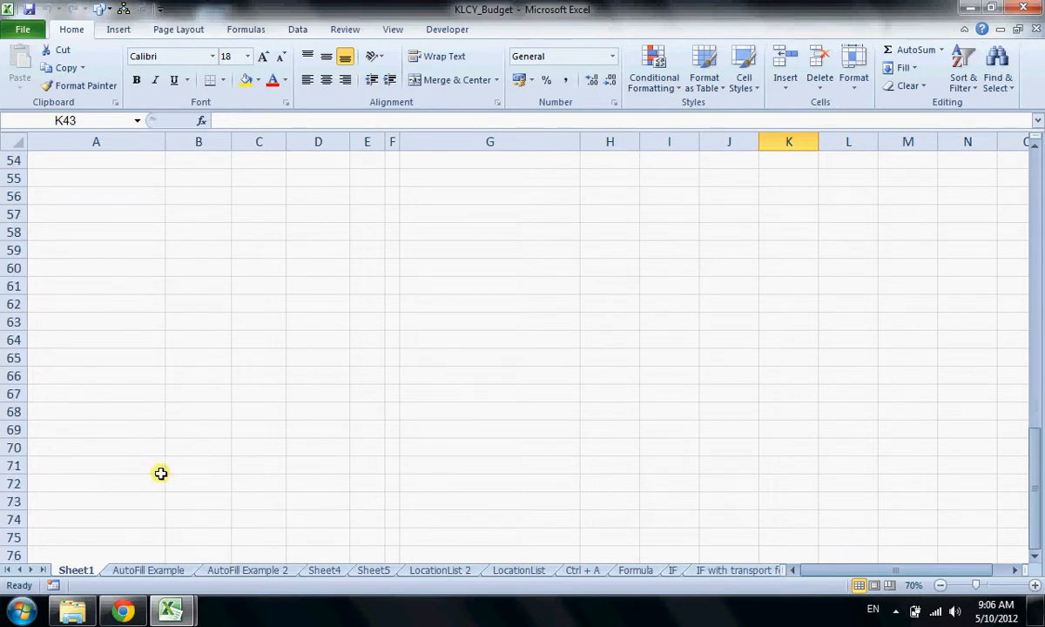
{"action": "scroll", "coordinate": [160, 473], "scroll_direction": "up", "scroll_amount": 6}
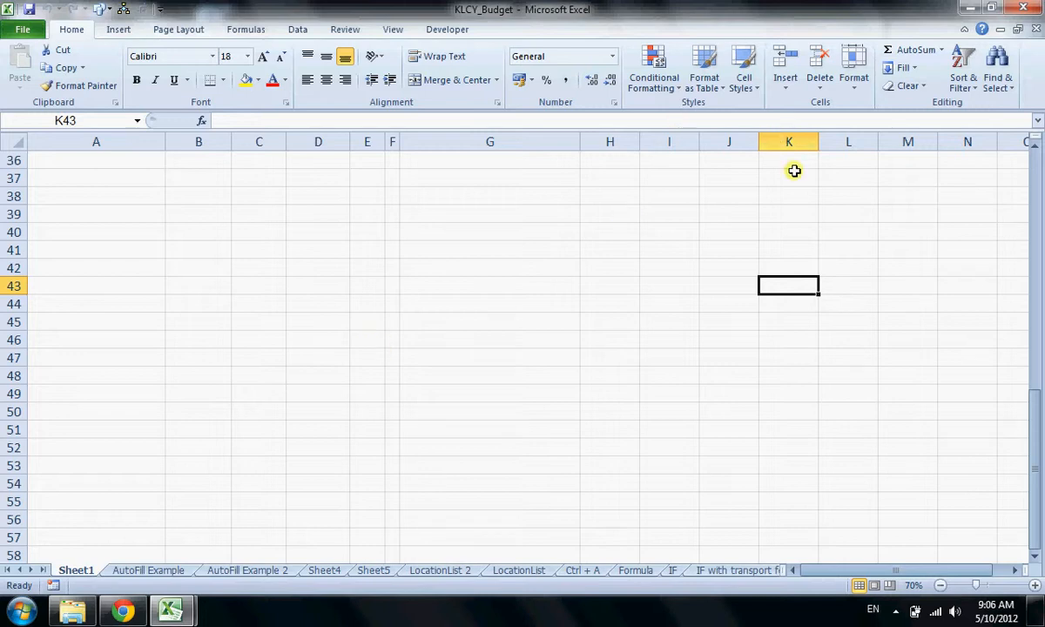
- Jump directly to cell K1000 by entering its reference, and return to cell A1
{"action": "left_click", "coordinate": [73, 116]}
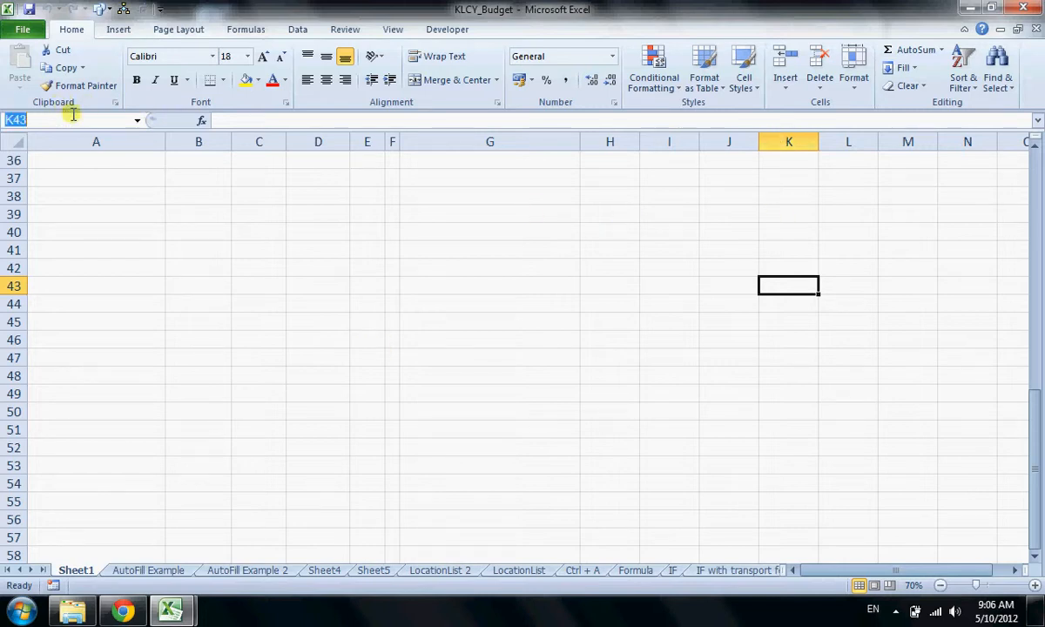
{"action": "left_click_drag", "start_coordinate": [11, 118], "coordinate": [118, 113]}
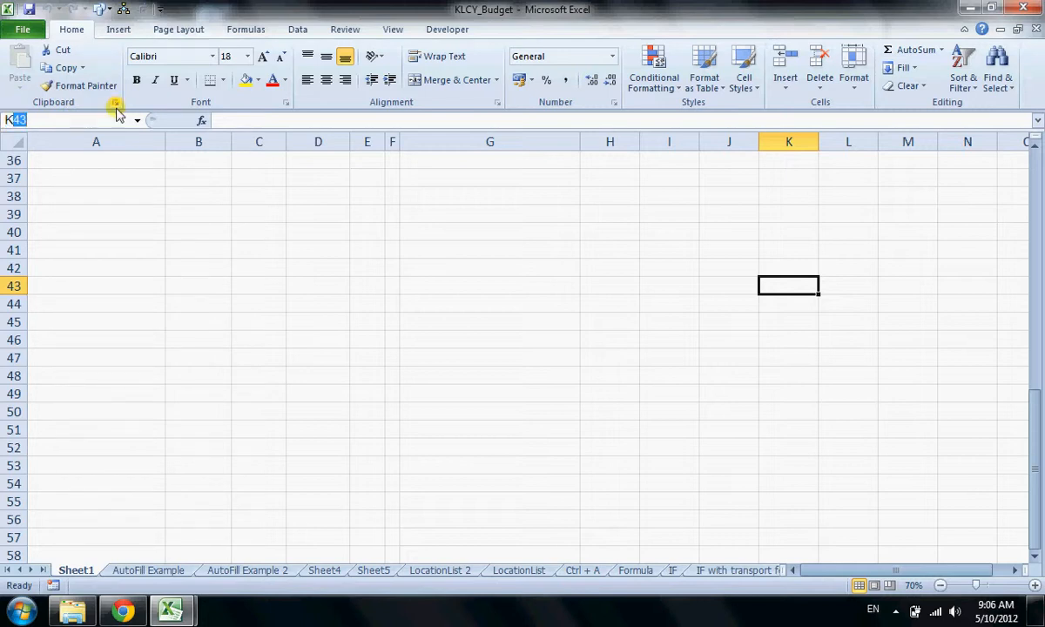
{"action": "type", "text": "1000"}
{"action": "key", "text": "Return"}
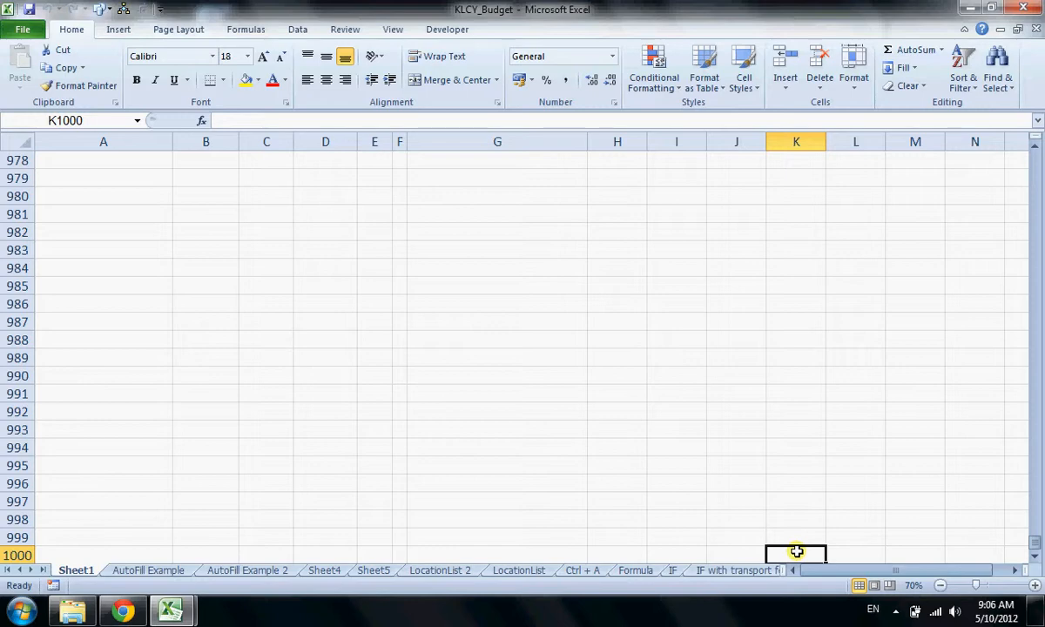
{"action": "key", "text": "ctrl+Home"}
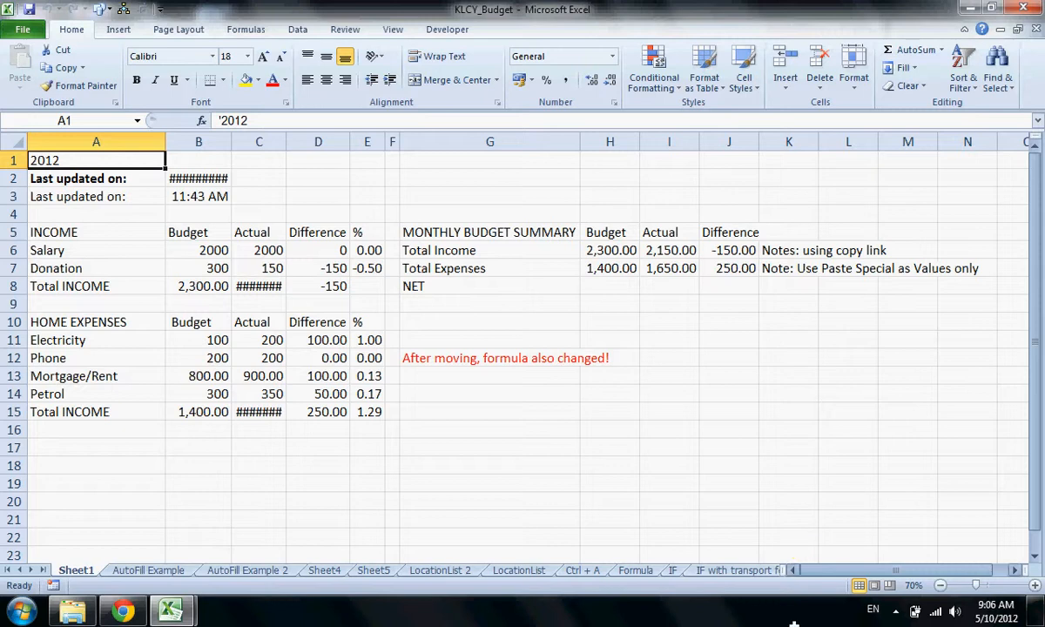
{"action": "left_click", "coordinate": [1003, 83]}
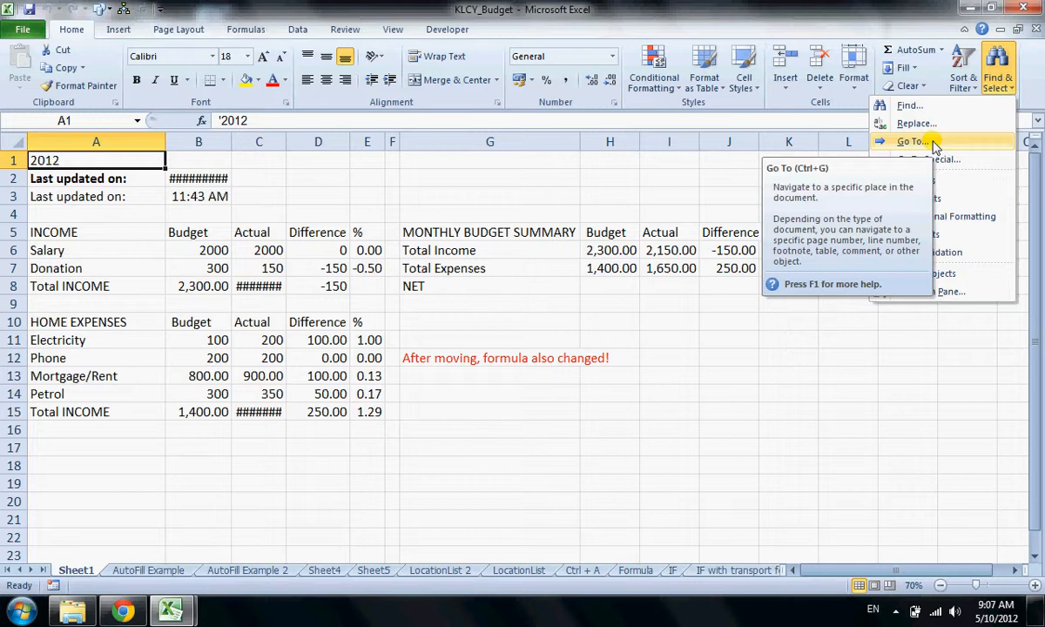
{"action": "left_click", "coordinate": [437, 297]}
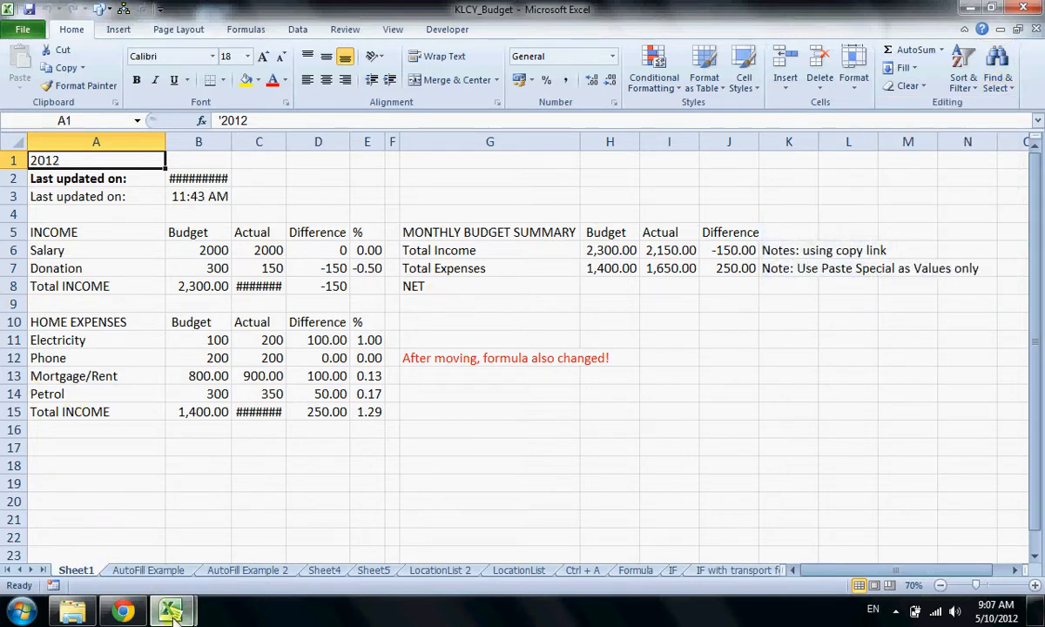
- Switch to the Book1 workbook and close it without saving the changes
{"action": "mouse_move", "coordinate": [169, 610]}
{"action": "left_click", "coordinate": [85, 518]}
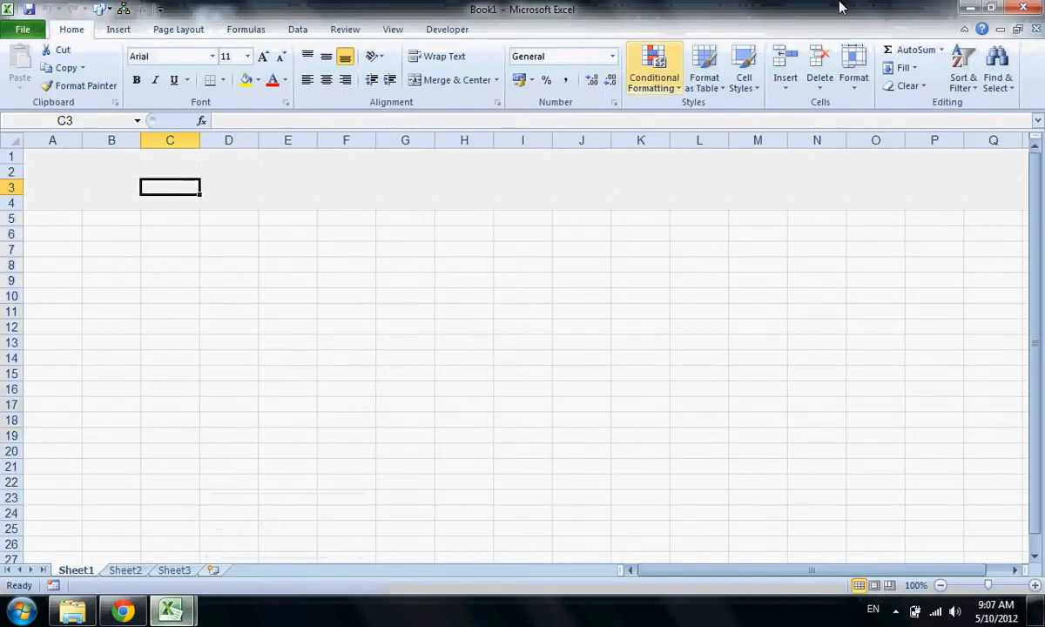
{"action": "left_click", "coordinate": [1030, 7]}
{"action": "left_click", "coordinate": [505, 328]}
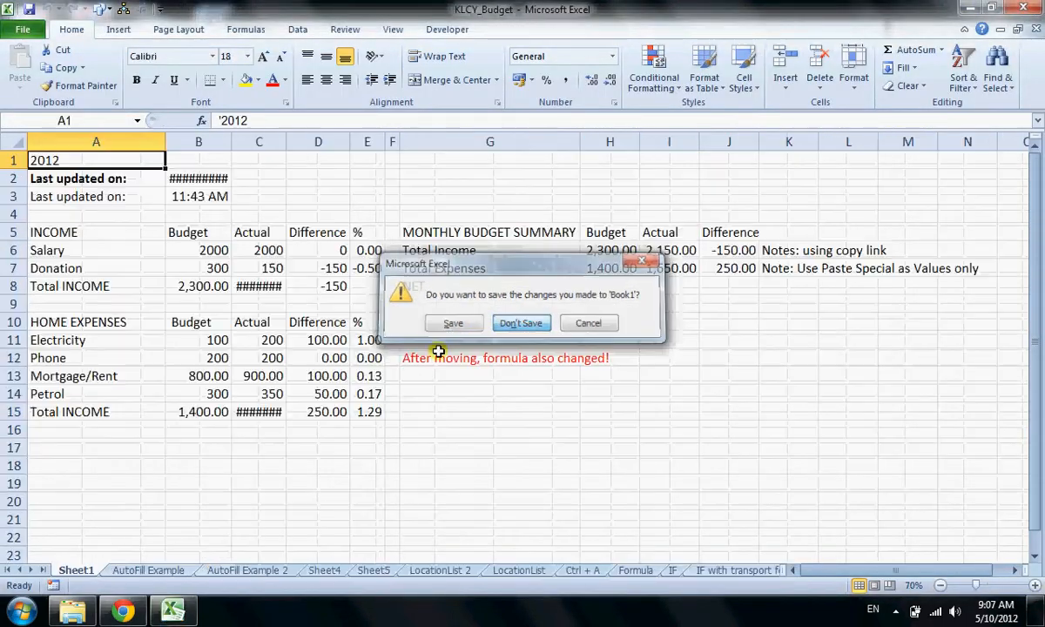
- Switch to Windows Explorer and open the FLORIST workbook from the same Excel data folder
{"action": "left_click", "coordinate": [84, 605]}
{"action": "left_click", "coordinate": [290, 180]}
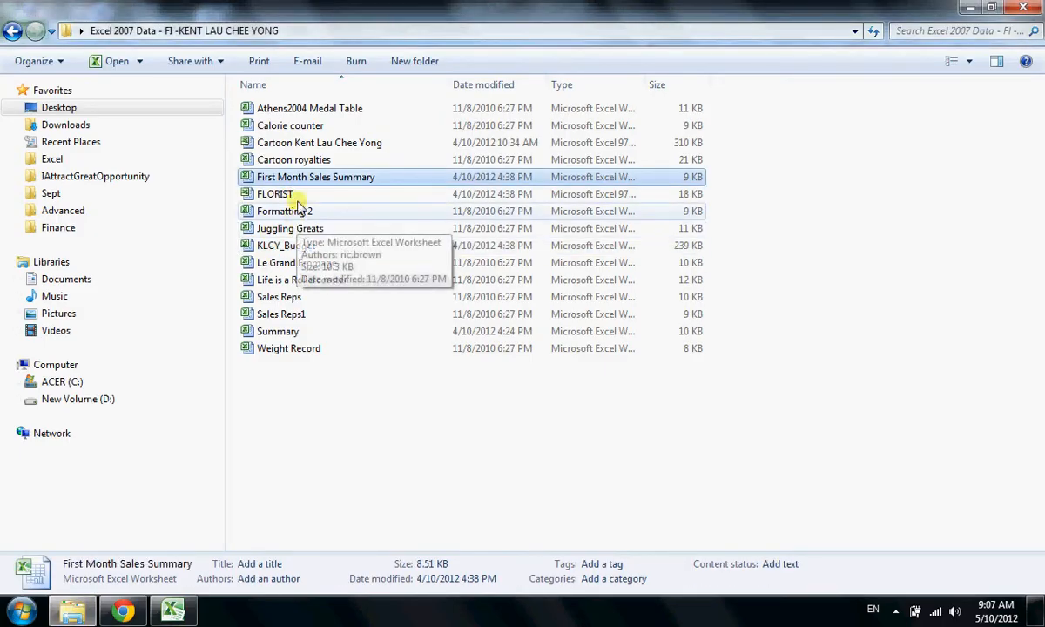
{"action": "left_click", "coordinate": [300, 196]}
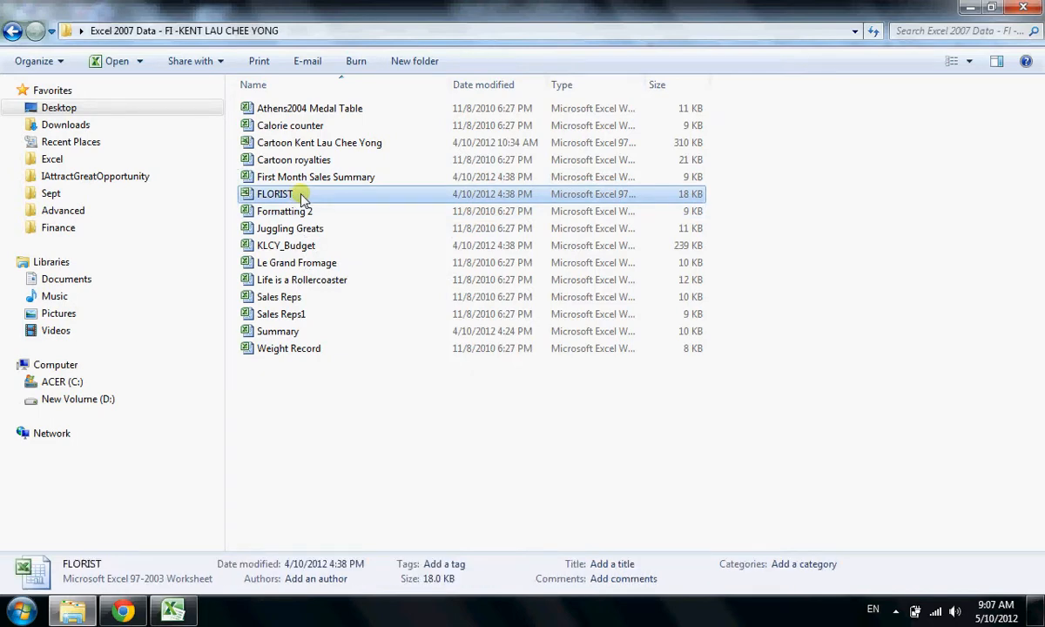
{"action": "double_click", "coordinate": [300, 196]}
- Return to KLCY_Budget and arrange it with the FLORIST workbook using the Tiled window layout
{"action": "mouse_move", "coordinate": [172, 609]}
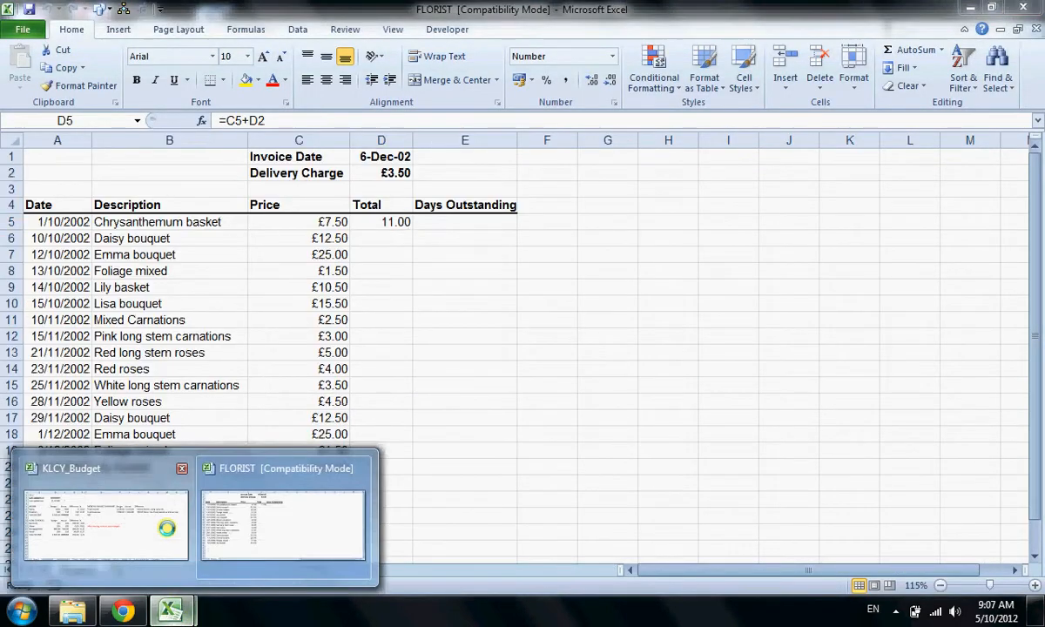
{"action": "left_click", "coordinate": [166, 528]}
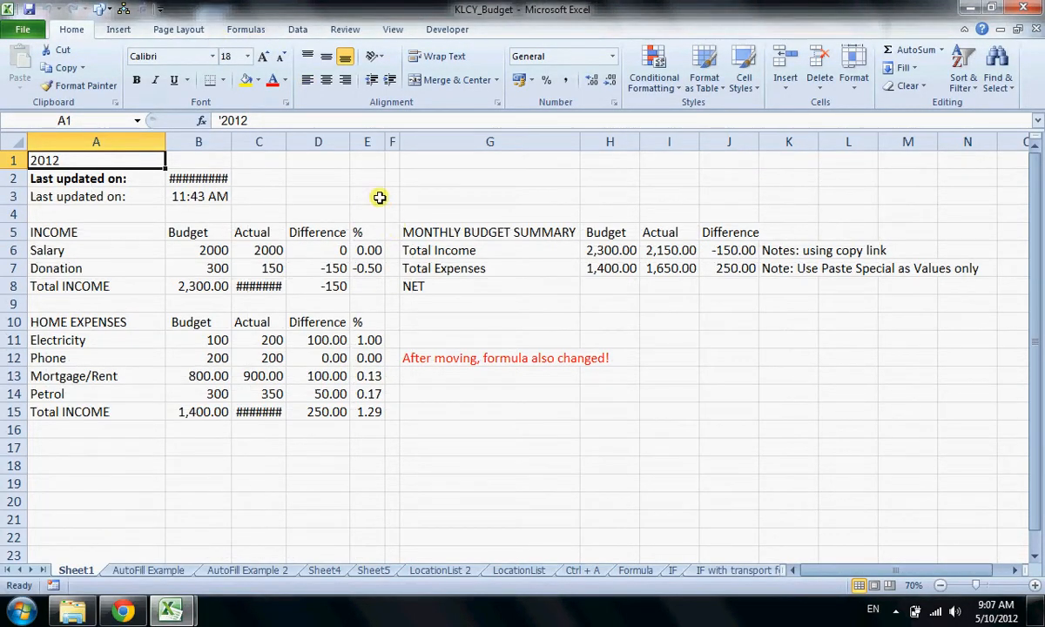
{"action": "left_click", "coordinate": [394, 32]}
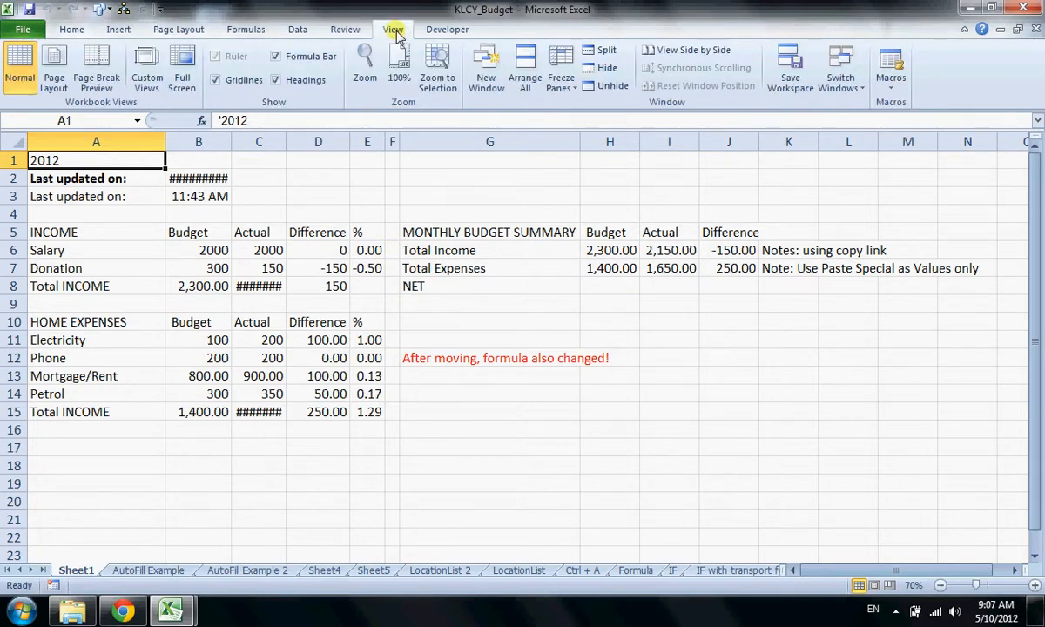
{"action": "left_click", "coordinate": [524, 74]}
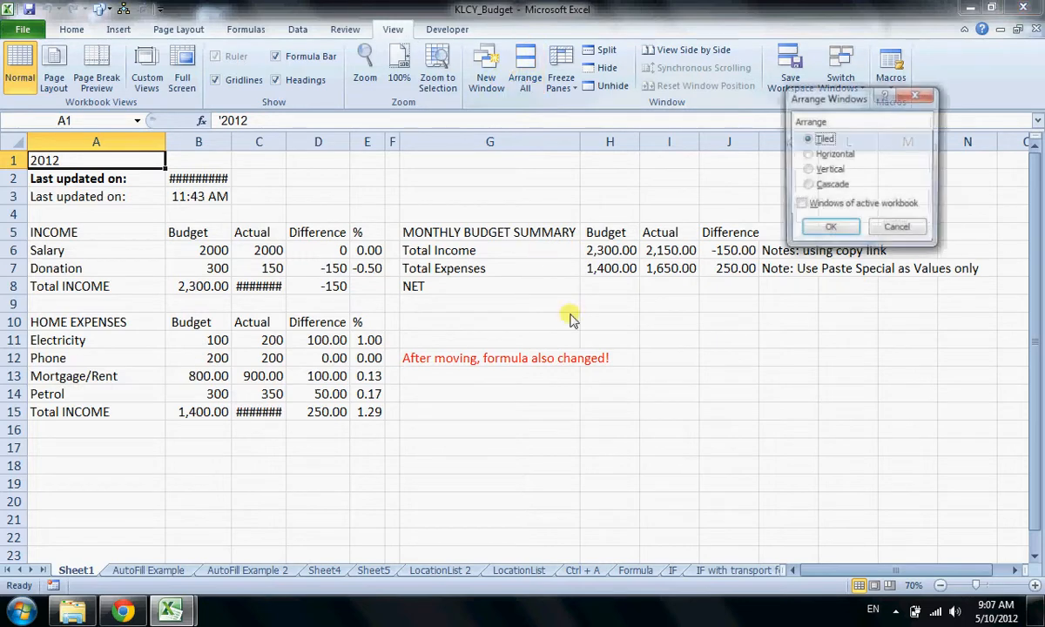
{"action": "left_click", "coordinate": [825, 228]}
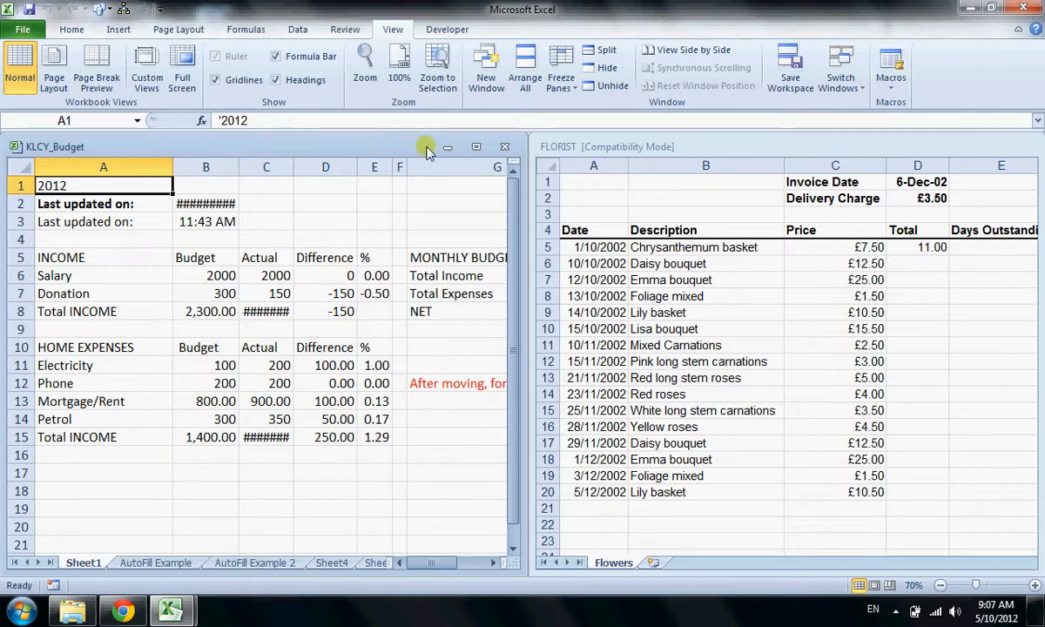
- Close the FLORIST workbook without saving its changes and maximize the KLCY_Budget window
{"action": "left_click", "coordinate": [655, 143]}
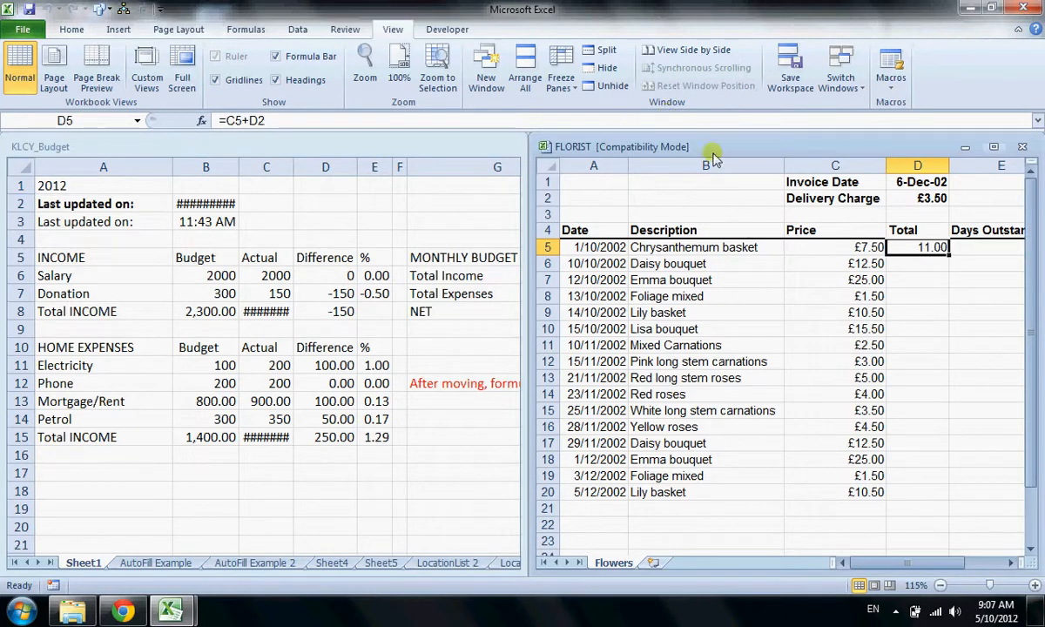
{"action": "left_click", "coordinate": [1022, 147]}
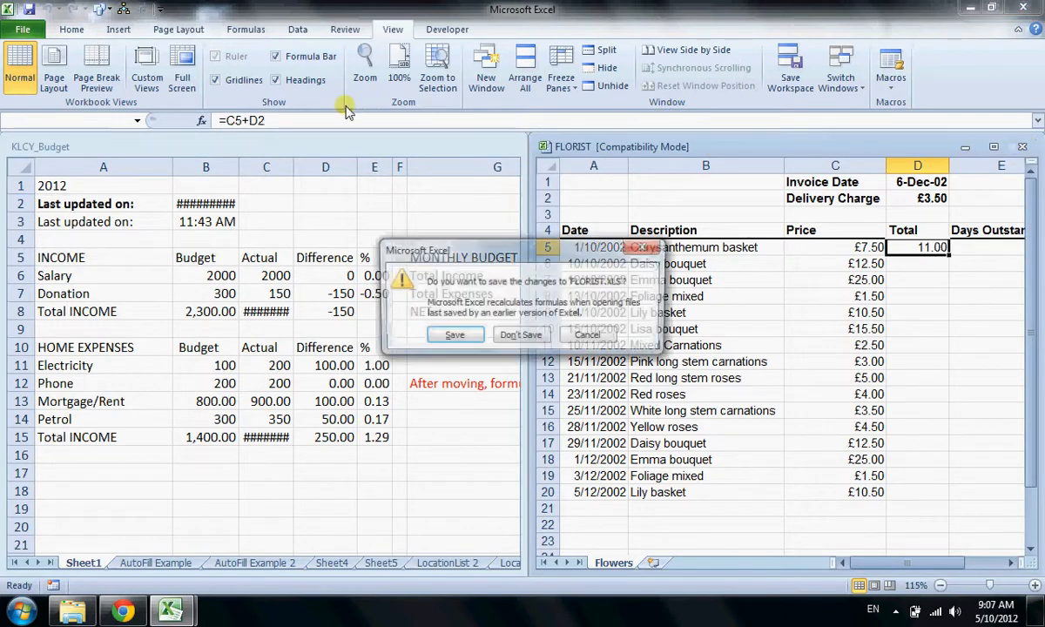
{"action": "left_click", "coordinate": [521, 336]}
{"action": "double_click", "coordinate": [387, 148]}
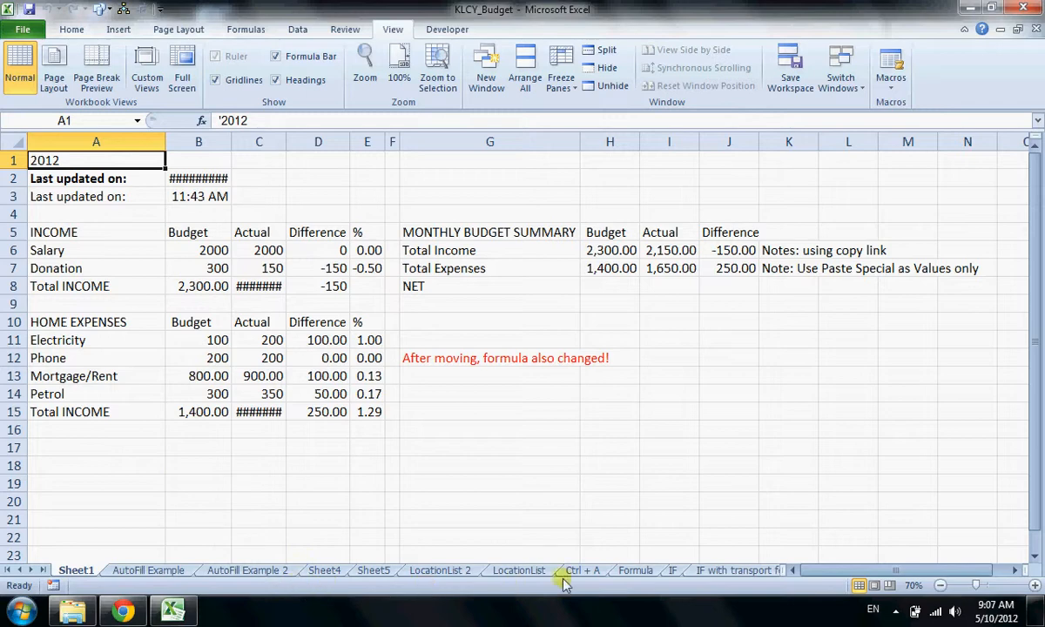
- Open a second KLCY_Budget window from the AutoFill Example sheet and arrange both windows in the Tiled layout
{"action": "left_click", "coordinate": [157, 572]}
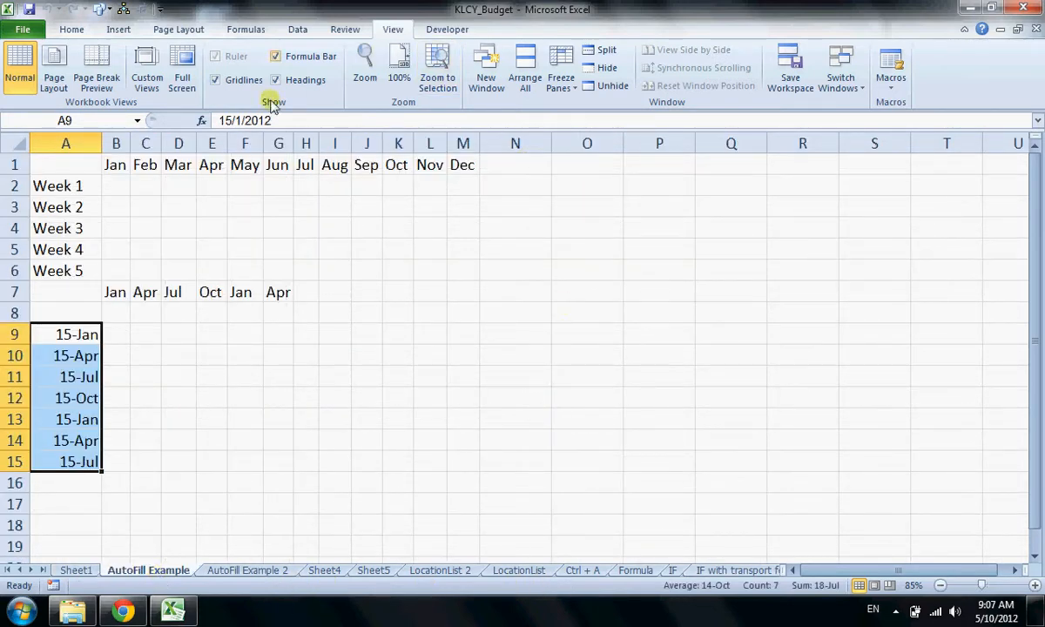
{"action": "left_click", "coordinate": [484, 70]}
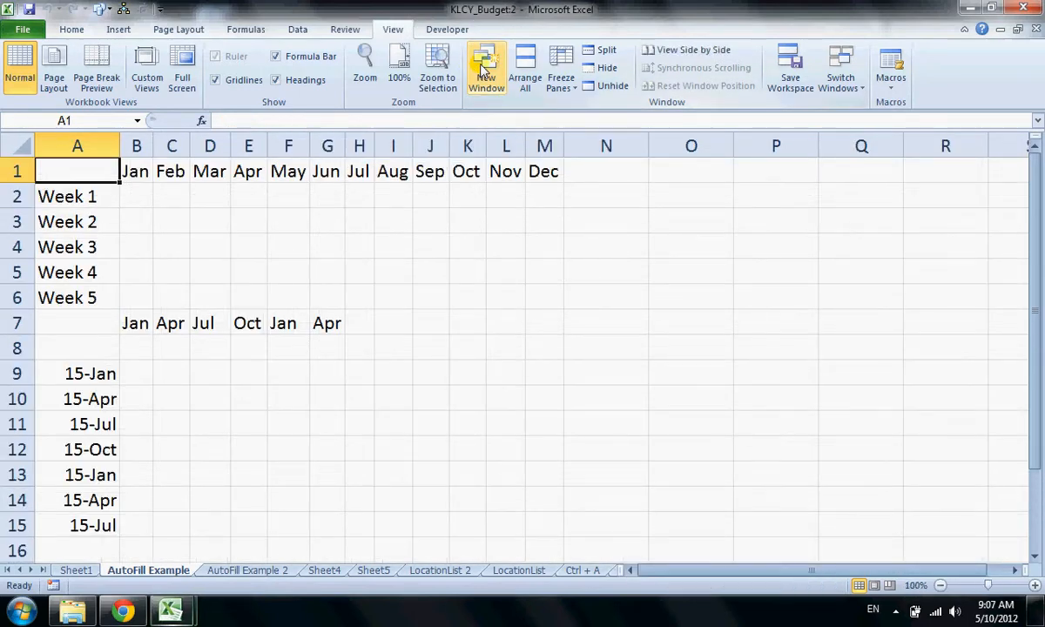
{"action": "left_click", "coordinate": [523, 80]}
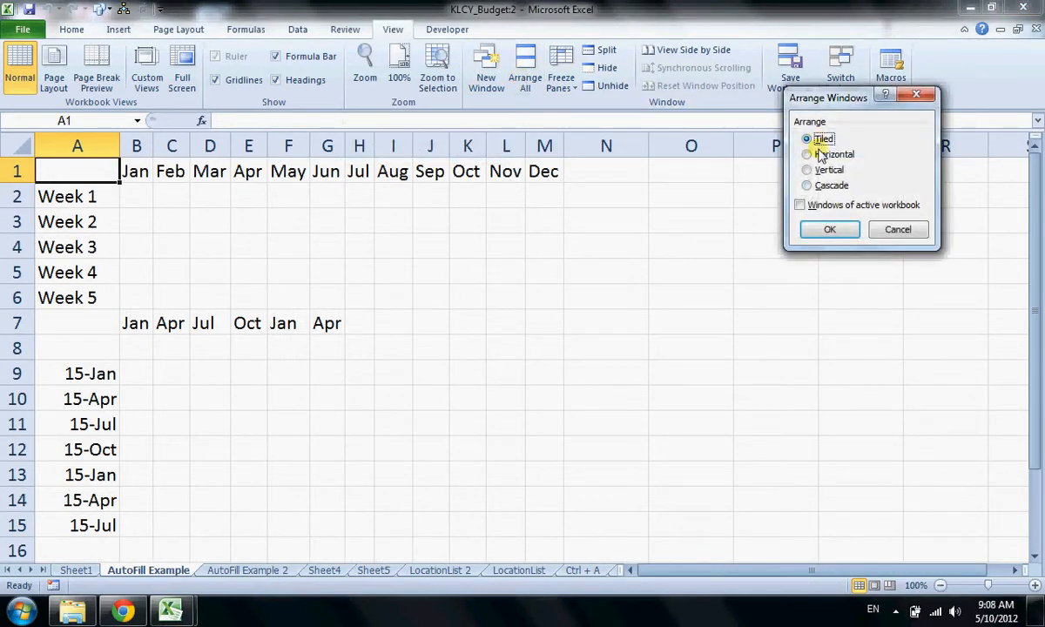
{"action": "left_click", "coordinate": [828, 229]}
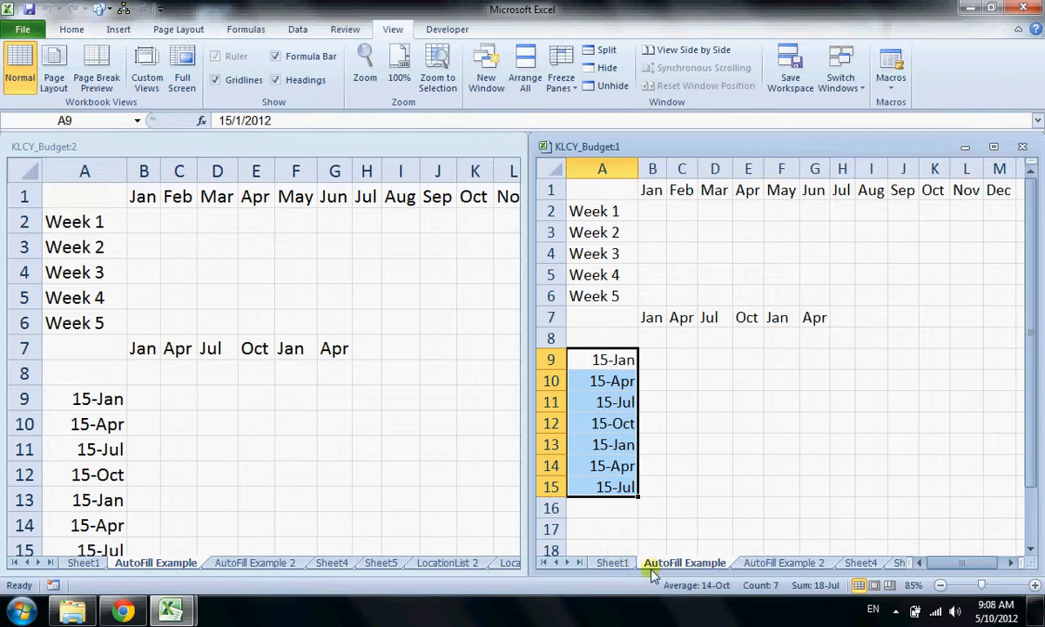
- After displaying Sheet1 in the KLCY_Budget:1 window, close that window and maximize the remaining KLCY_Budget window
{"action": "left_click", "coordinate": [612, 563]}
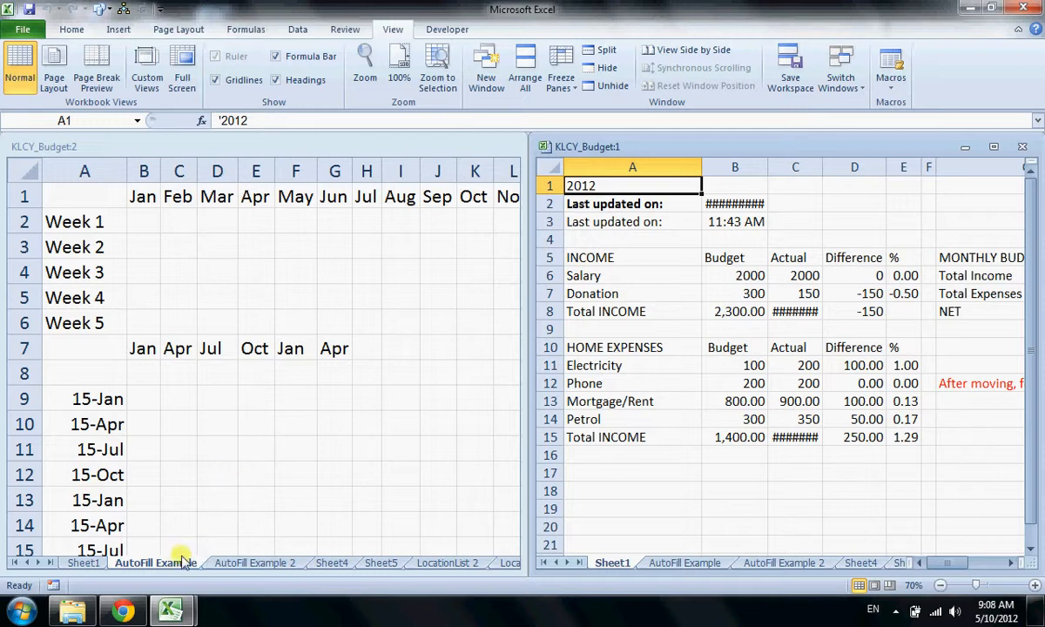
{"action": "left_click", "coordinate": [831, 166]}
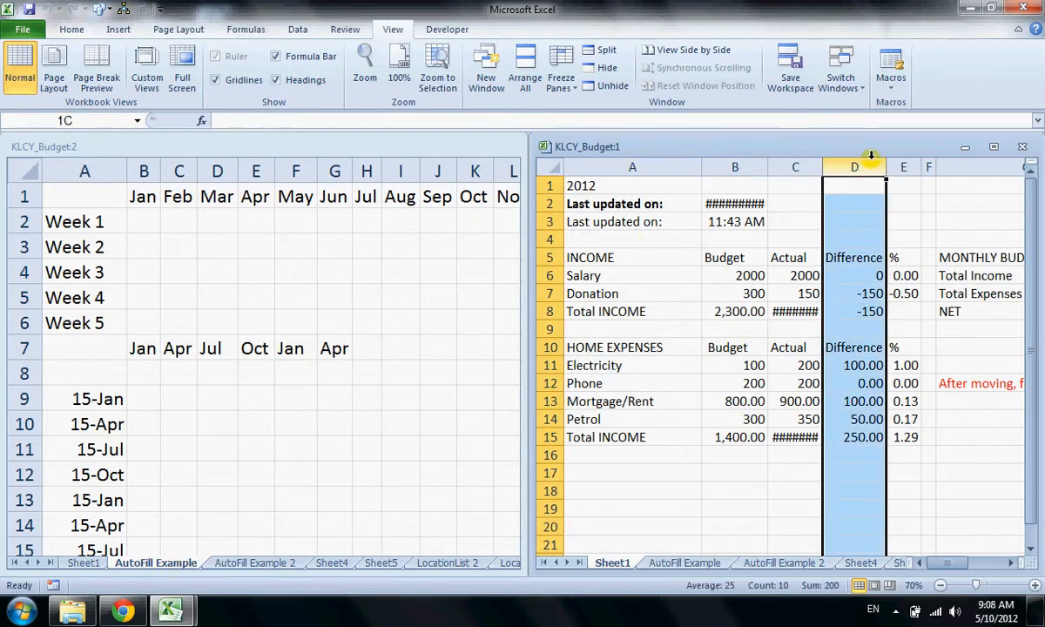
{"action": "left_click", "coordinate": [1023, 148]}
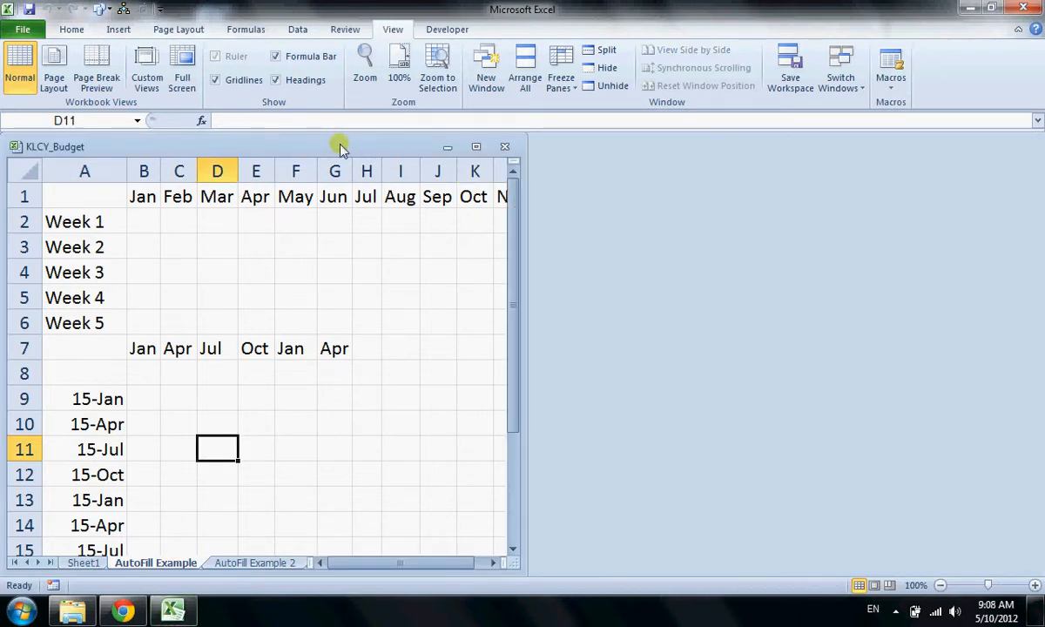
{"action": "left_click", "coordinate": [475, 147]}
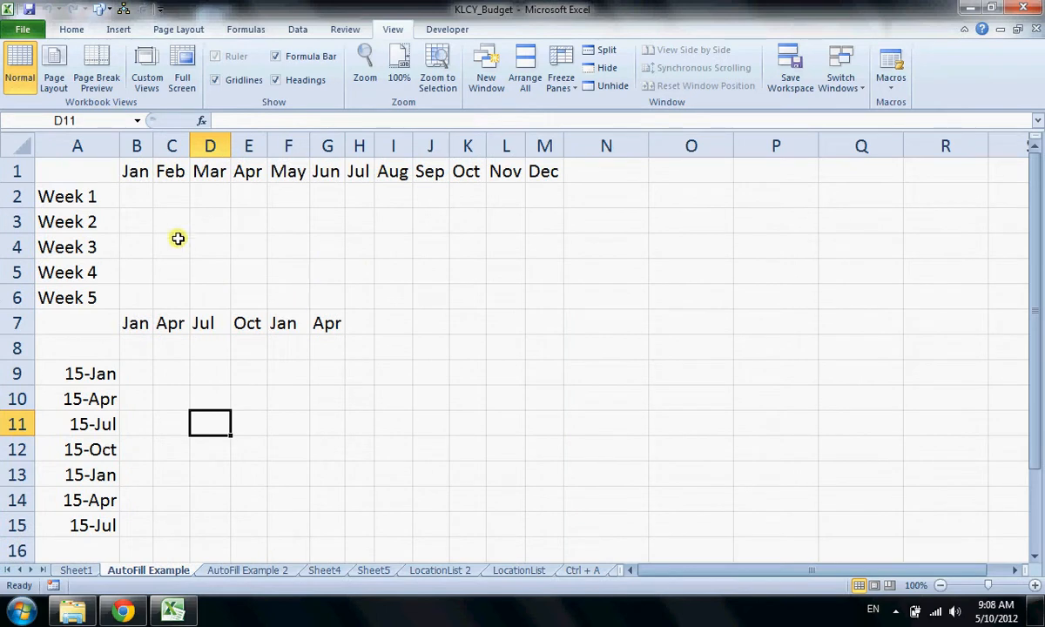
- AutoFill the month series from Jan in B1 down to B14, and undo the fill
{"action": "left_click", "coordinate": [139, 172]}
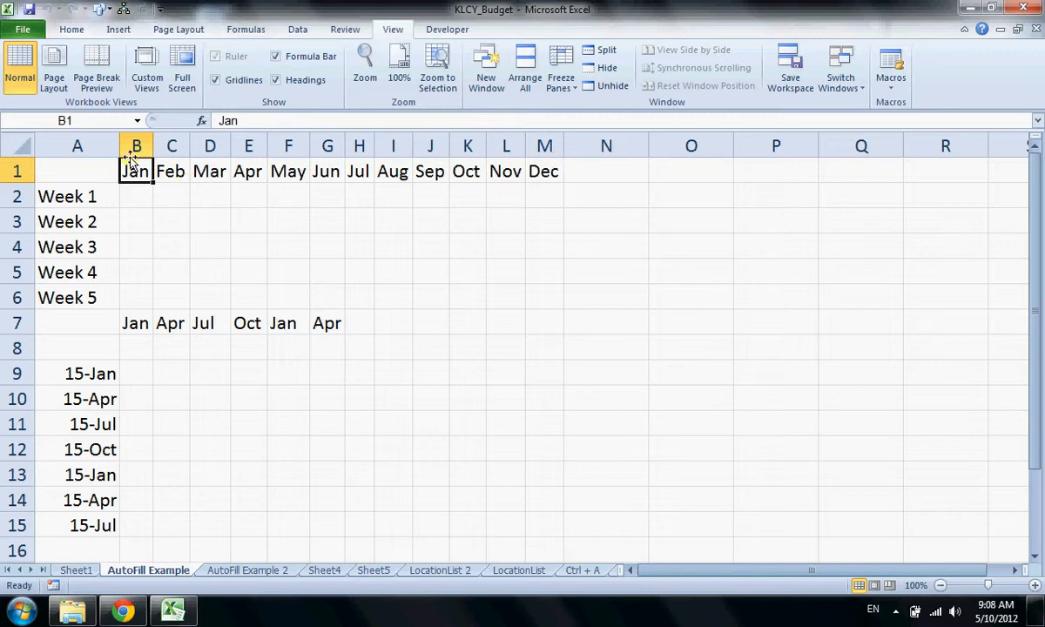
{"action": "left_click_drag", "start_coordinate": [150, 181], "coordinate": [146, 523]}
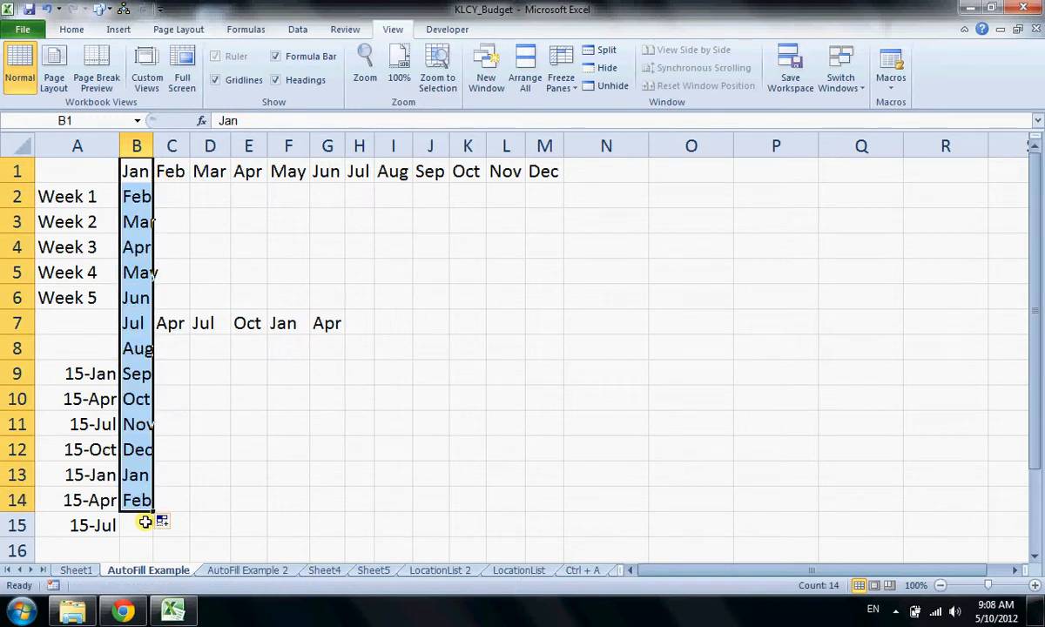
{"action": "key", "text": "ctrl+z"}
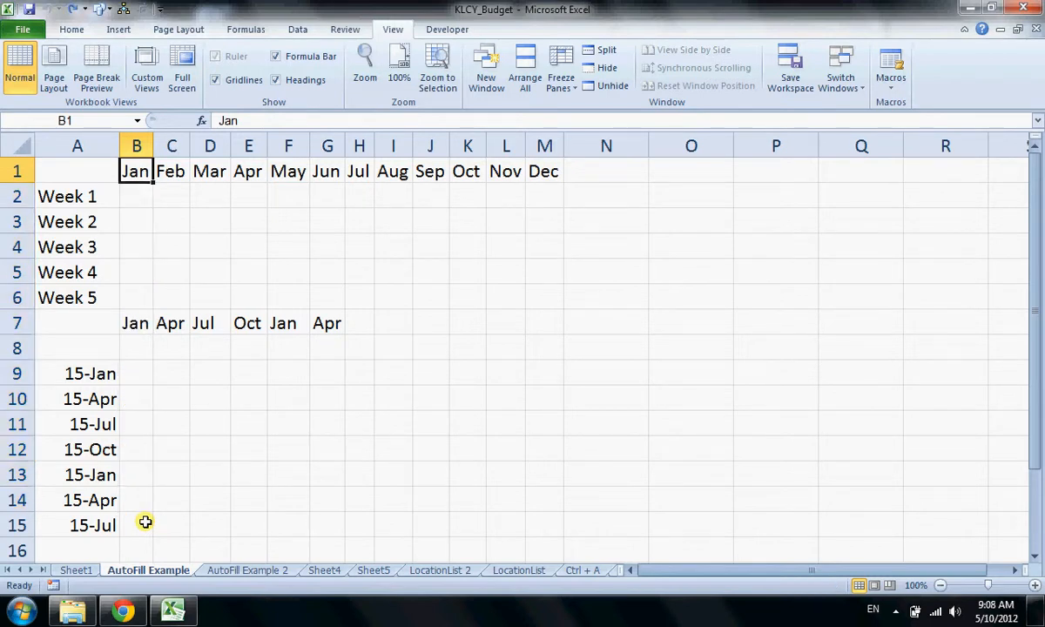
- Insert the current date 5/10/2012 in K3 and the current time 9:09 AM in K4 as fixed values
{"action": "left_click", "coordinate": [453, 224]}
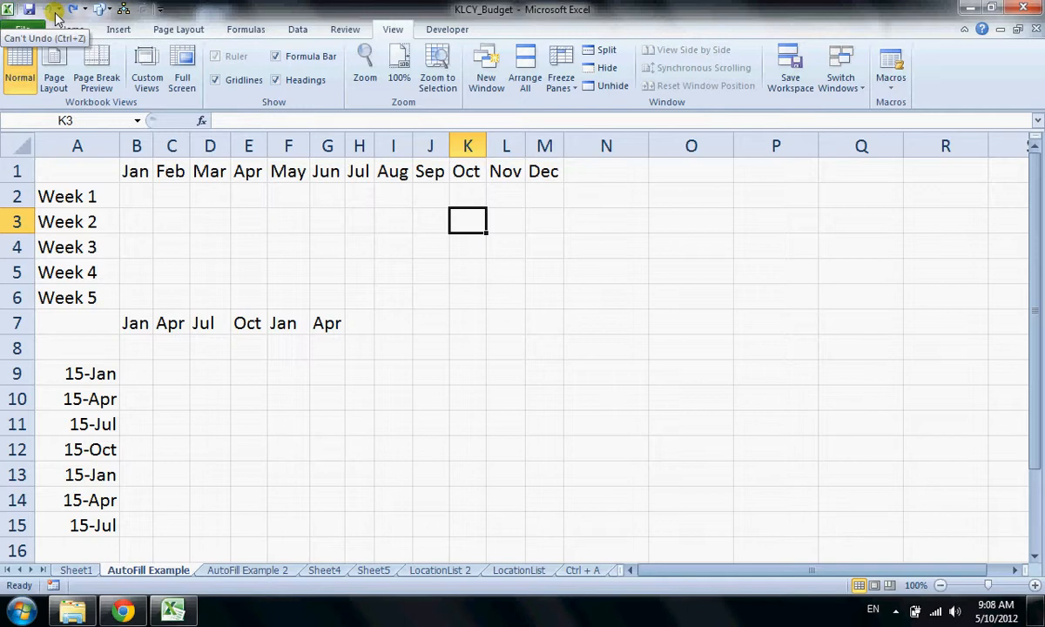
{"action": "key", "text": "ctrl+semicolon"}
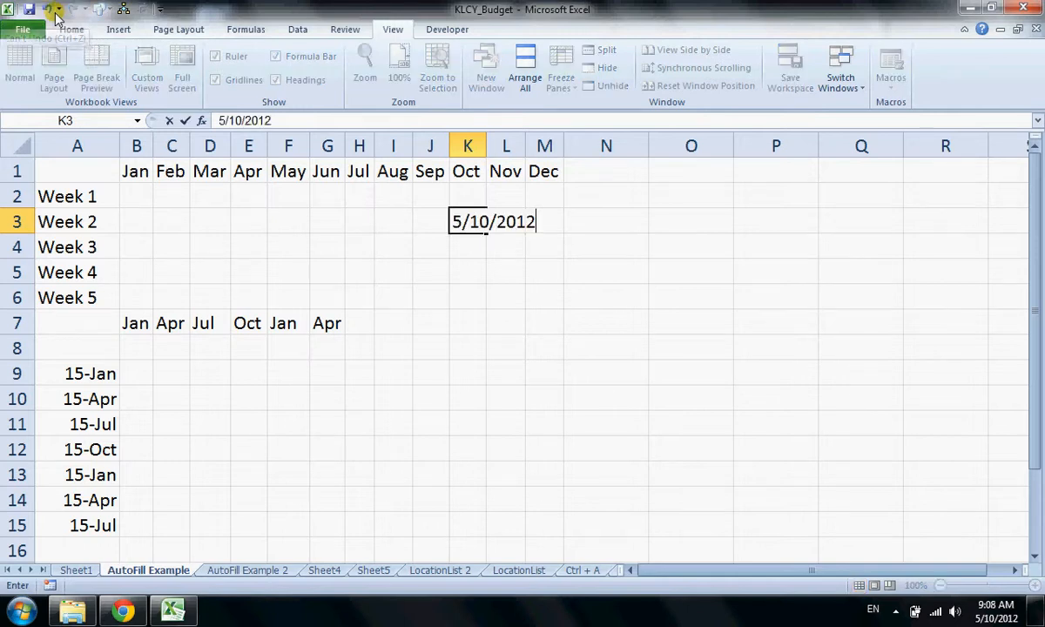
{"action": "key", "text": "Return"}
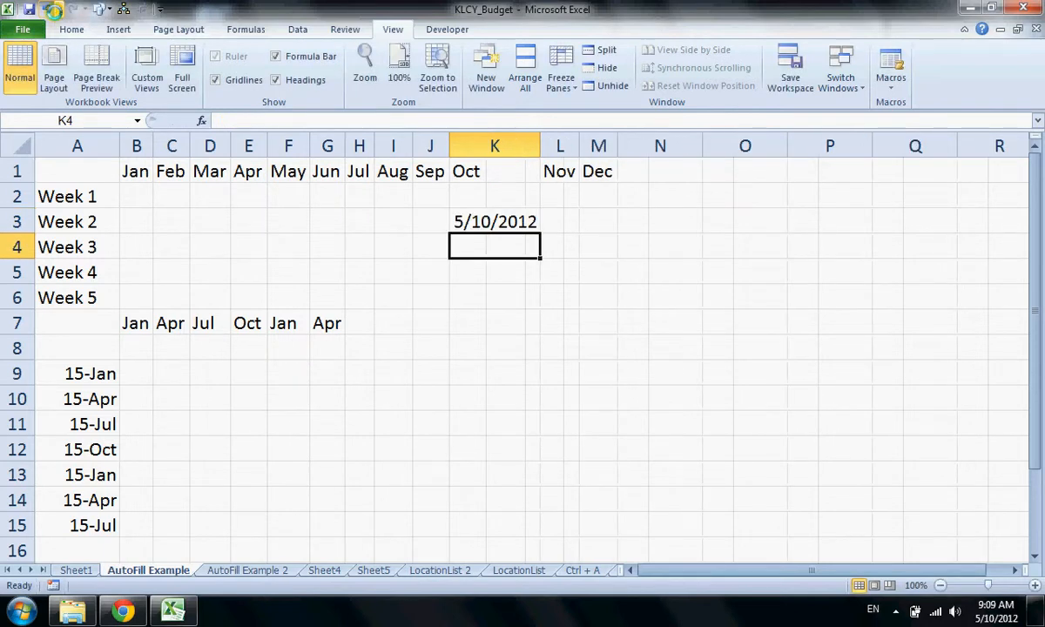
{"action": "key", "text": "ctrl+shift+semicolon"}
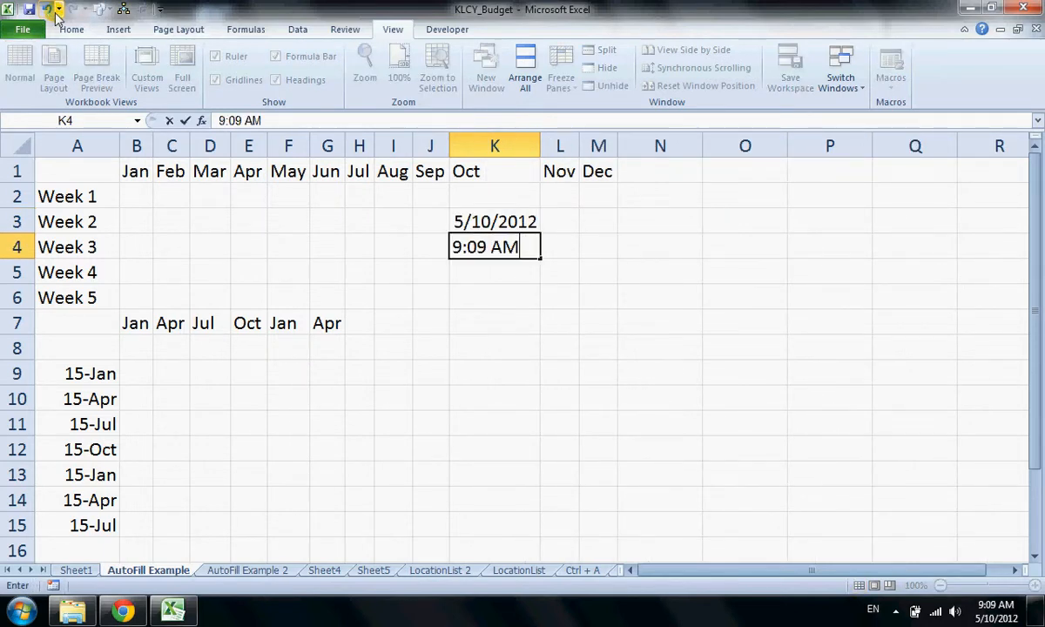
{"action": "key", "text": "Return"}
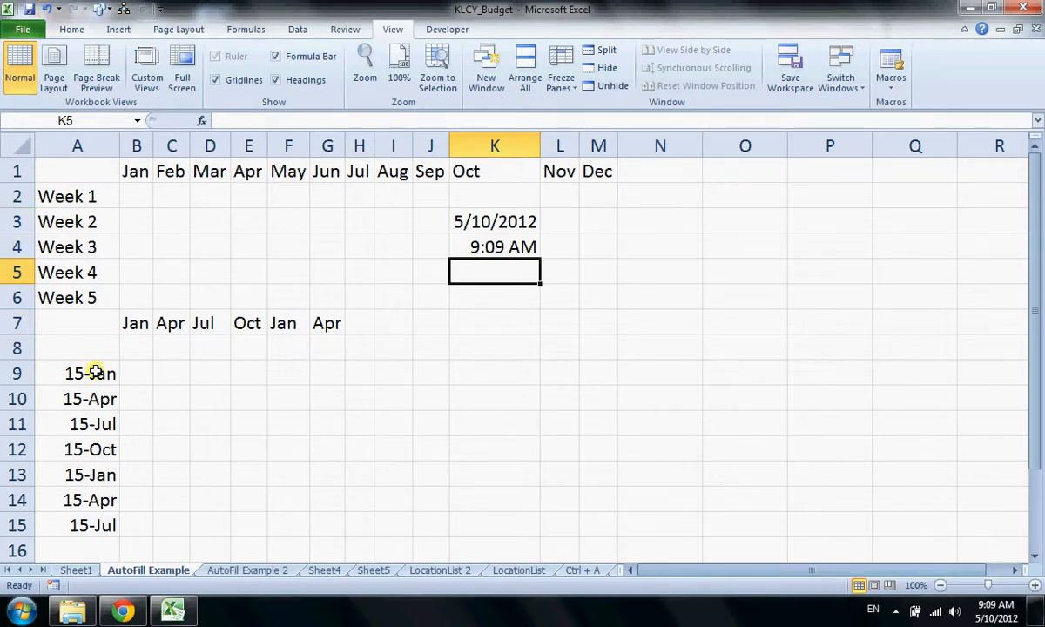
- Clear A11:A16 and AutoFill the quarterly date series from 15-Jan and 15-Apr in A9:A10 down to A17
{"action": "left_click_drag", "start_coordinate": [92, 373], "coordinate": [94, 399]}
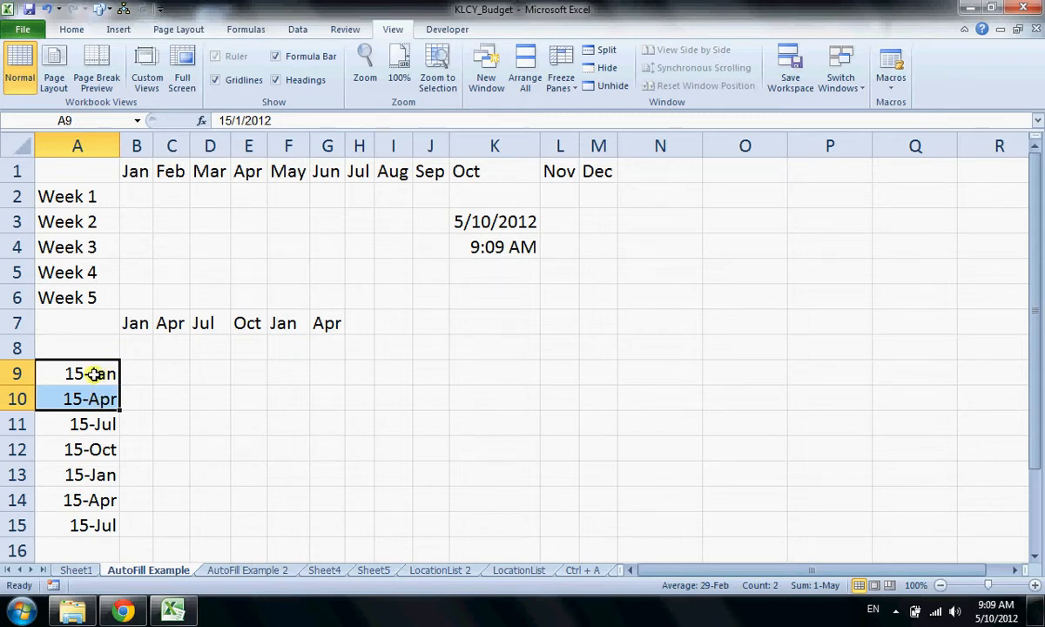
{"action": "left_click", "coordinate": [97, 374]}
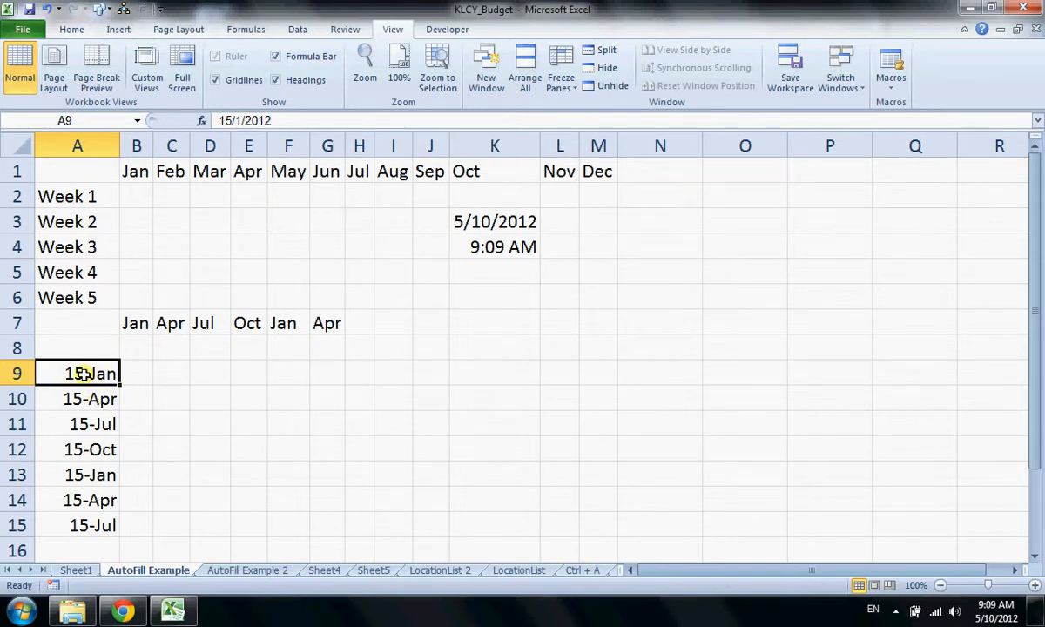
{"action": "left_click", "coordinate": [84, 396]}
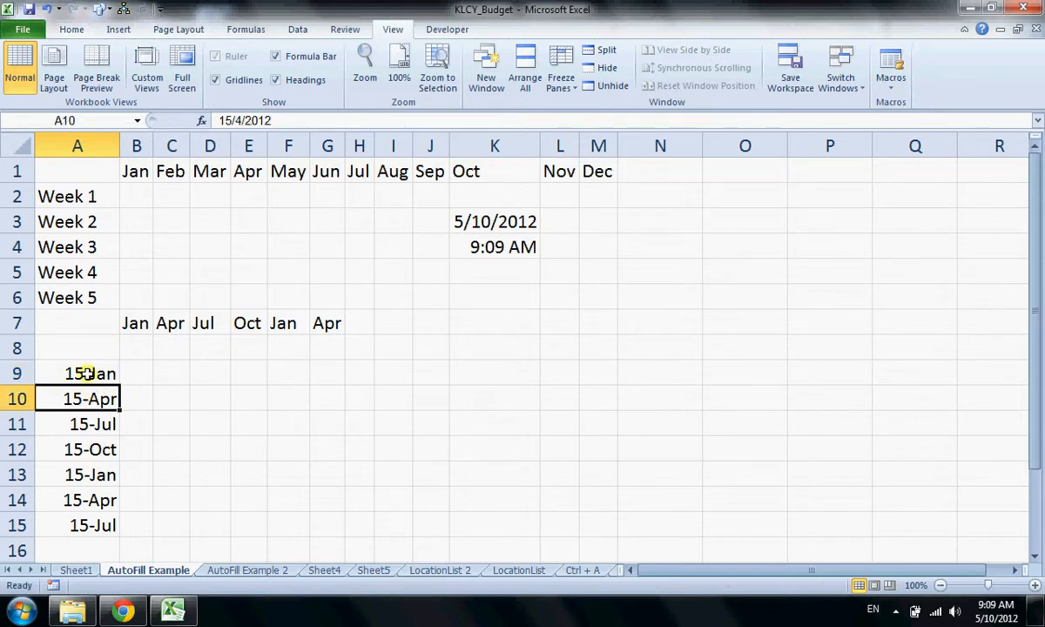
{"action": "left_click_drag", "start_coordinate": [83, 367], "coordinate": [99, 541]}
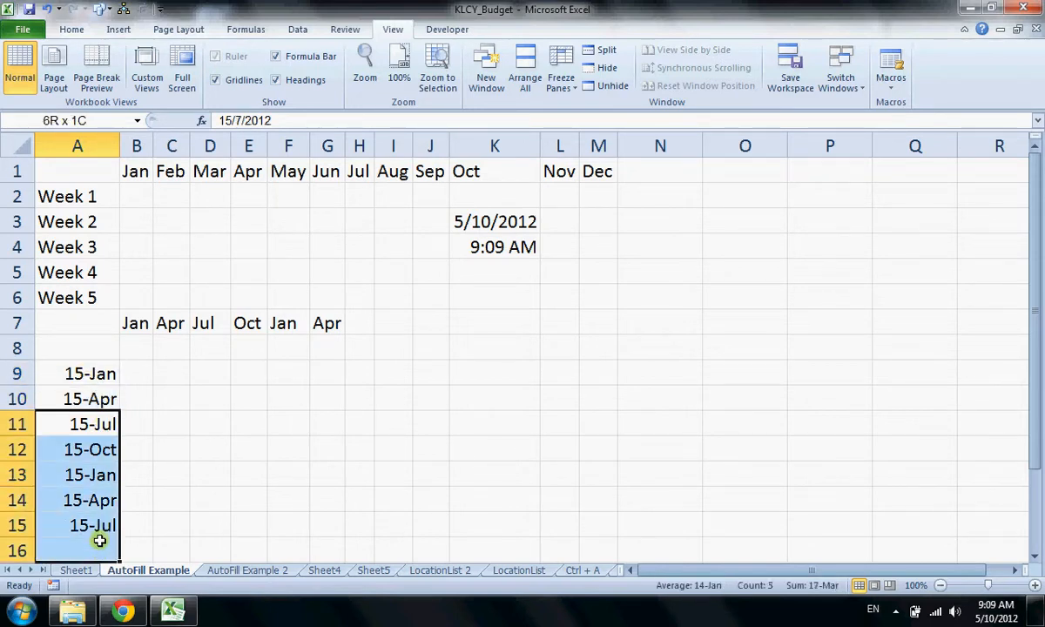
{"action": "key", "text": "Delete"}
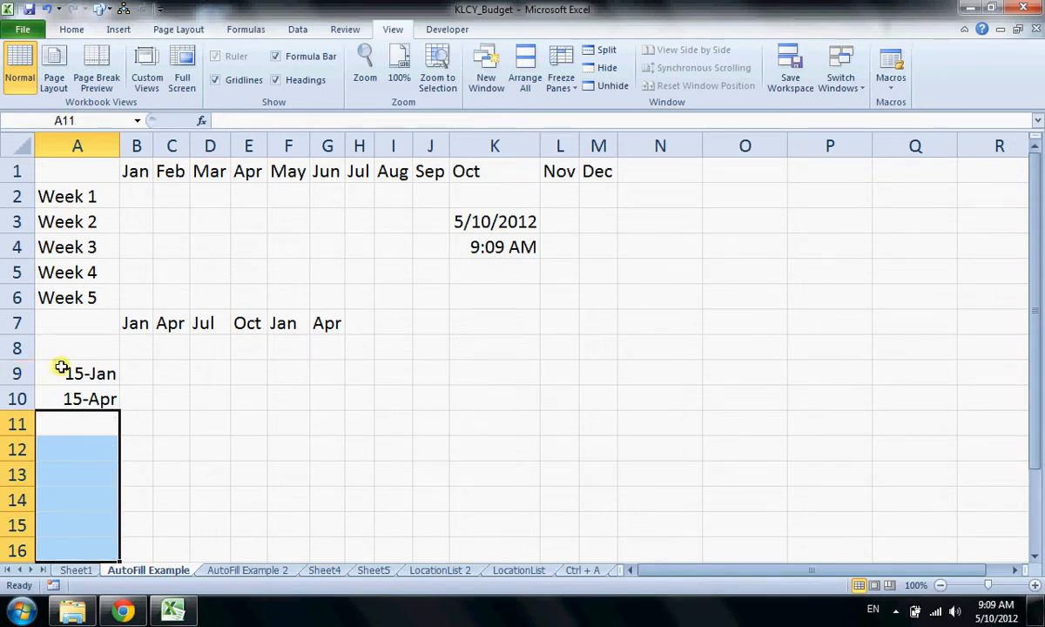
{"action": "left_click_drag", "start_coordinate": [61, 367], "coordinate": [128, 494]}
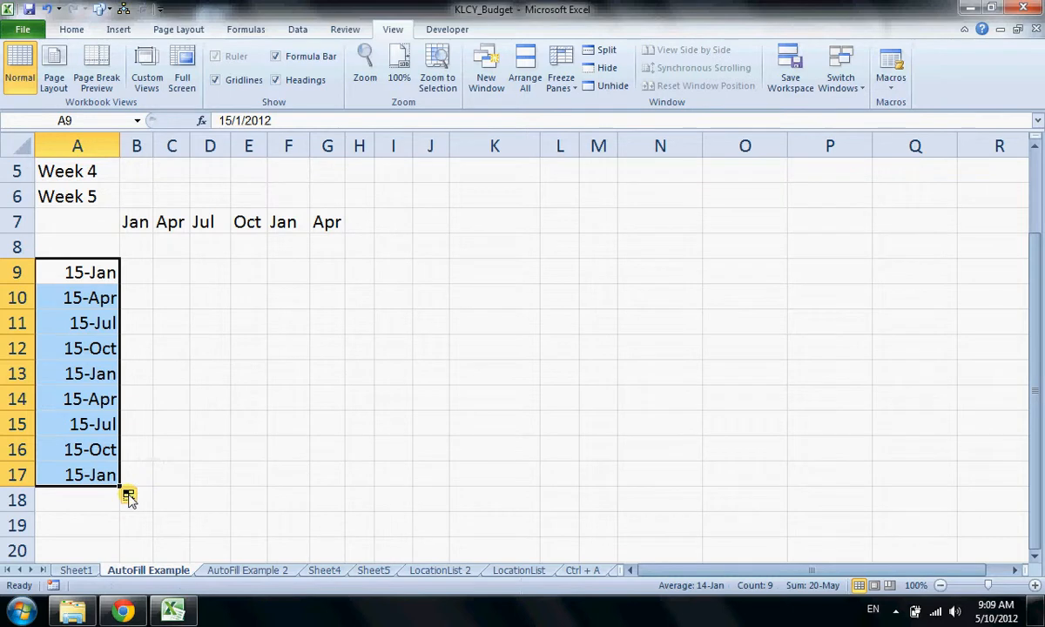
- Enter 1 in D9 and 5 in D10, and AutoFill the number series down to D16
{"action": "left_click", "coordinate": [226, 274]}
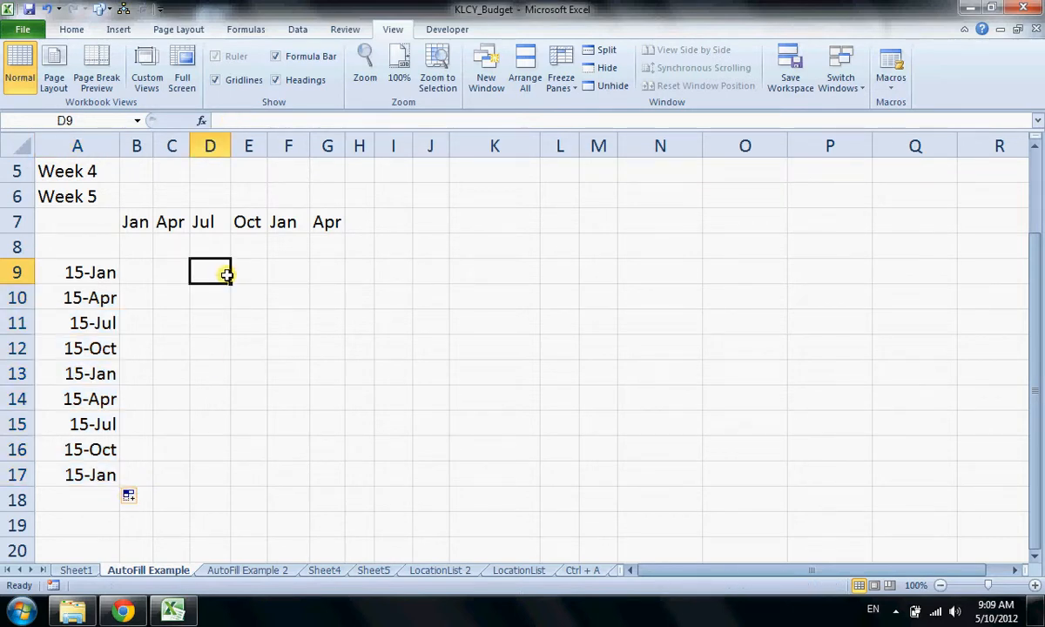
{"action": "type", "text": "1"}
{"action": "key", "text": "Return"}
{"action": "type", "text": "5"}
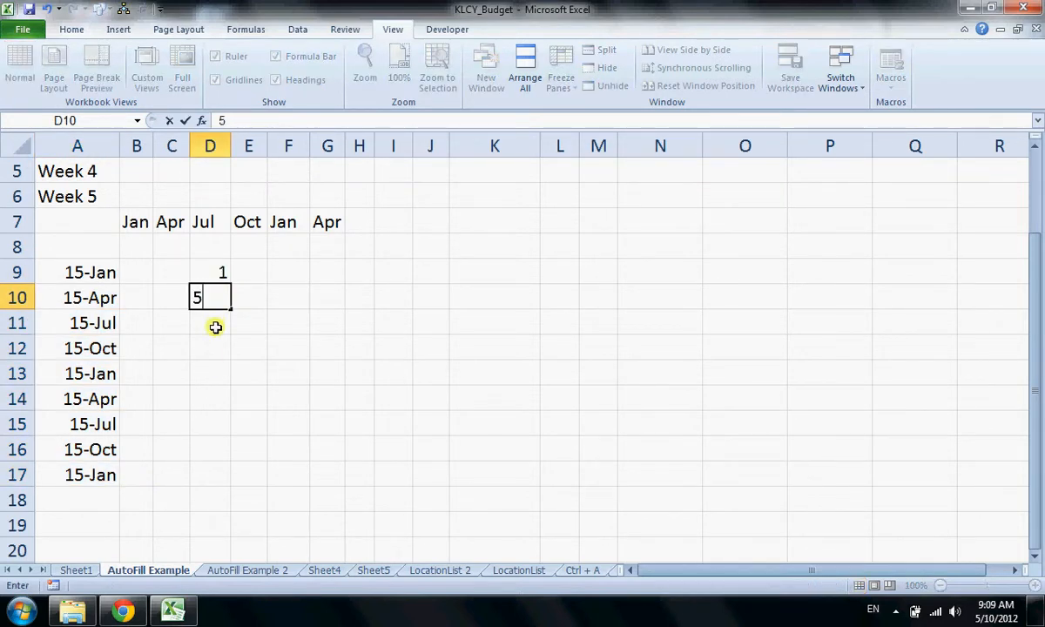
{"action": "key", "text": "Return"}
{"action": "left_click_drag", "start_coordinate": [214, 267], "coordinate": [234, 459]}
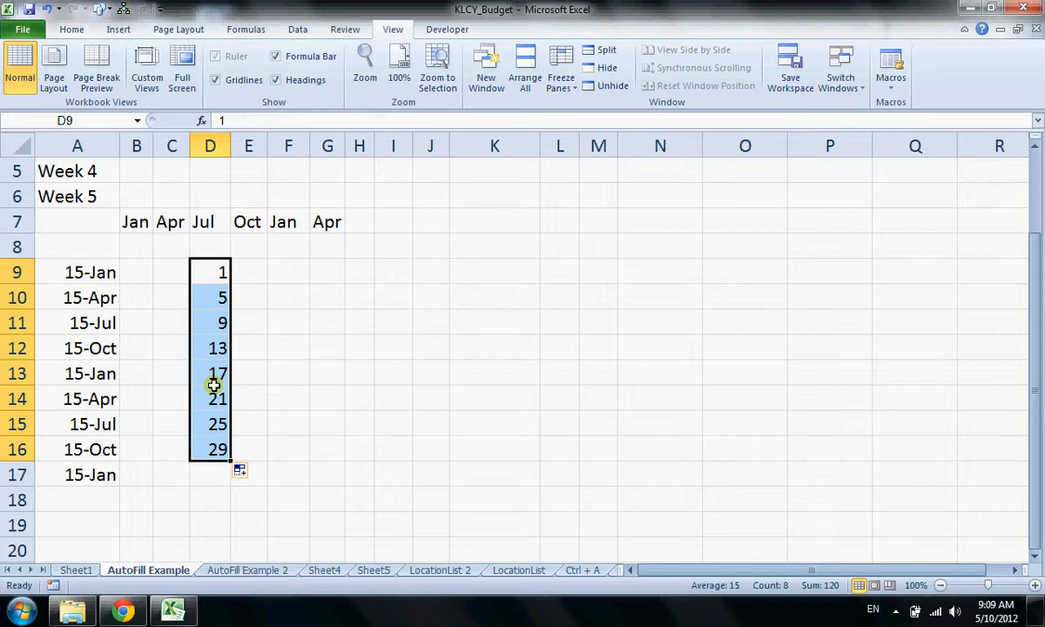
{"action": "scroll", "coordinate": [209, 426], "scroll_direction": "up", "scroll_amount": 2}
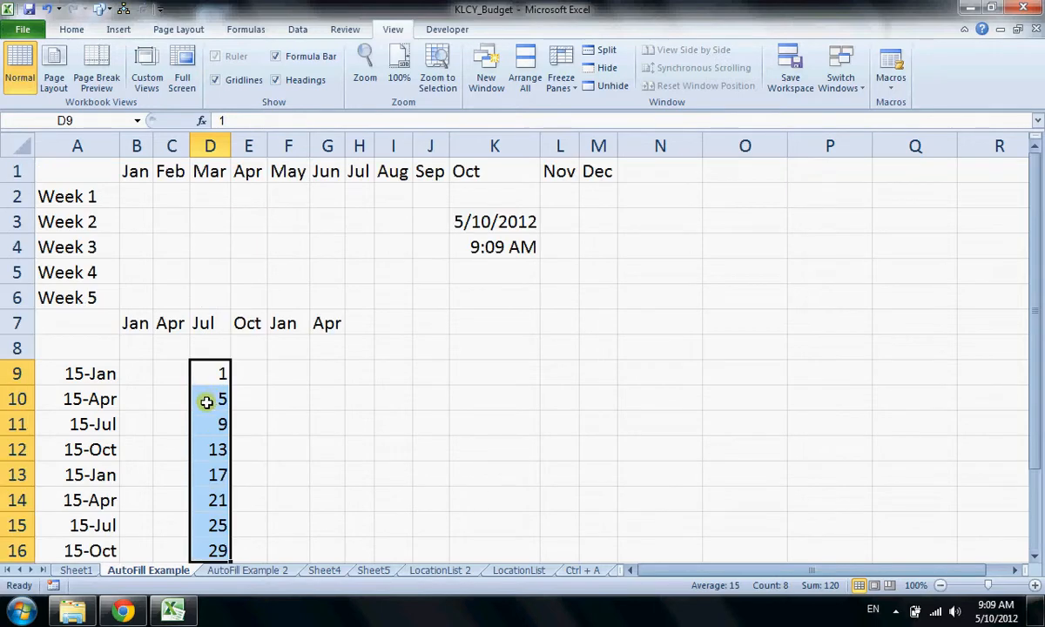
- Look through the AutoFill Example 2, Sheet4, Sheet5 and LocationList 2 worksheets, ending on LocationList 2 with the Home commands shown
{"action": "left_click", "coordinate": [223, 570]}
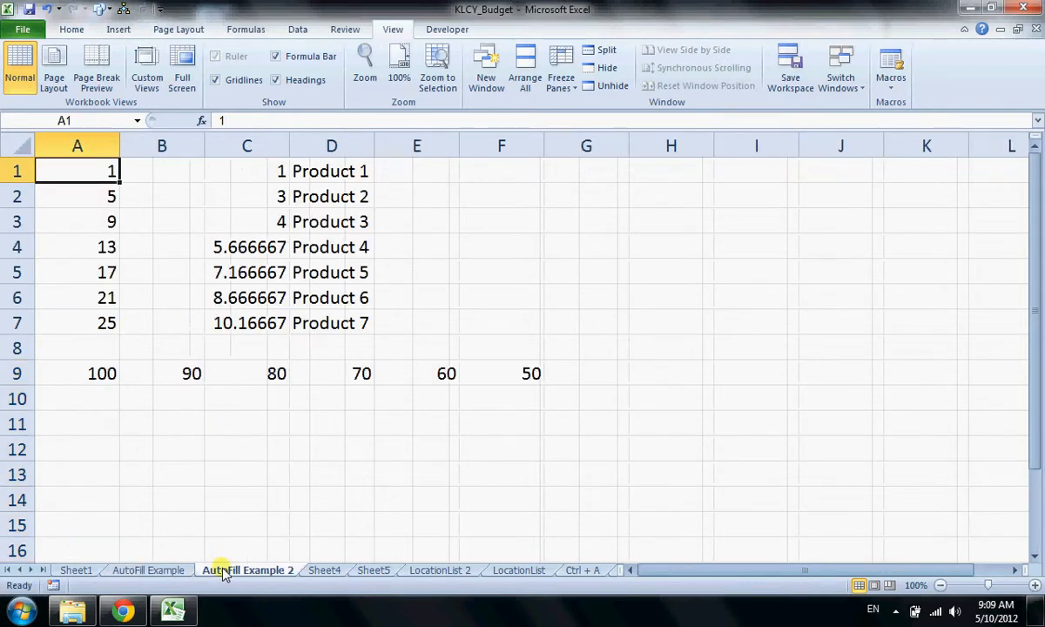
{"action": "left_click", "coordinate": [329, 570]}
{"action": "left_click", "coordinate": [383, 570]}
{"action": "left_click", "coordinate": [426, 570]}
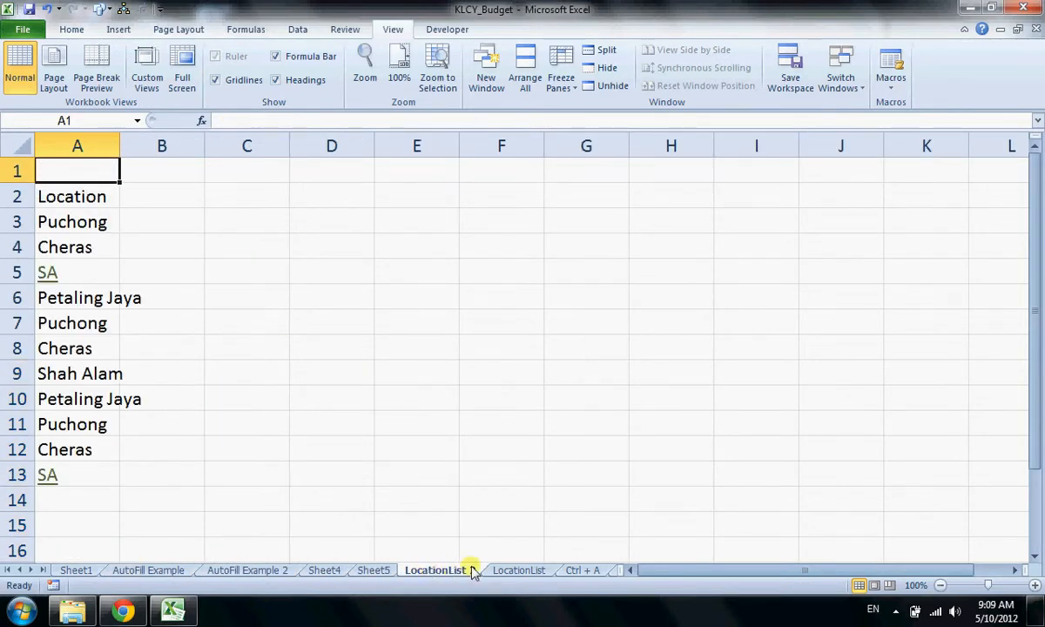
{"action": "left_click", "coordinate": [235, 570]}
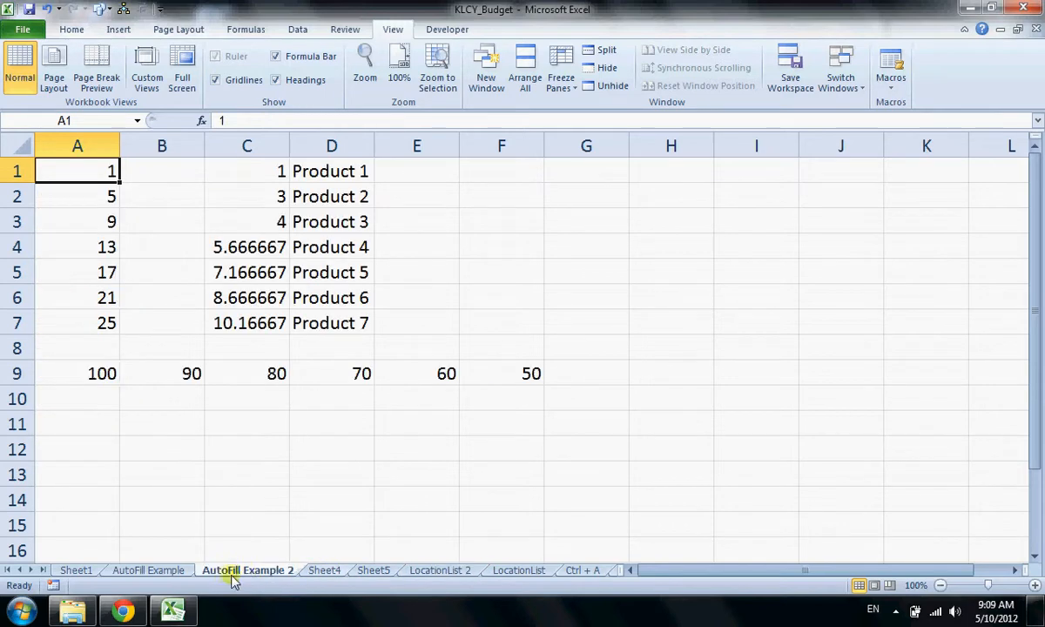
{"action": "left_click", "coordinate": [330, 571]}
{"action": "left_click", "coordinate": [372, 570]}
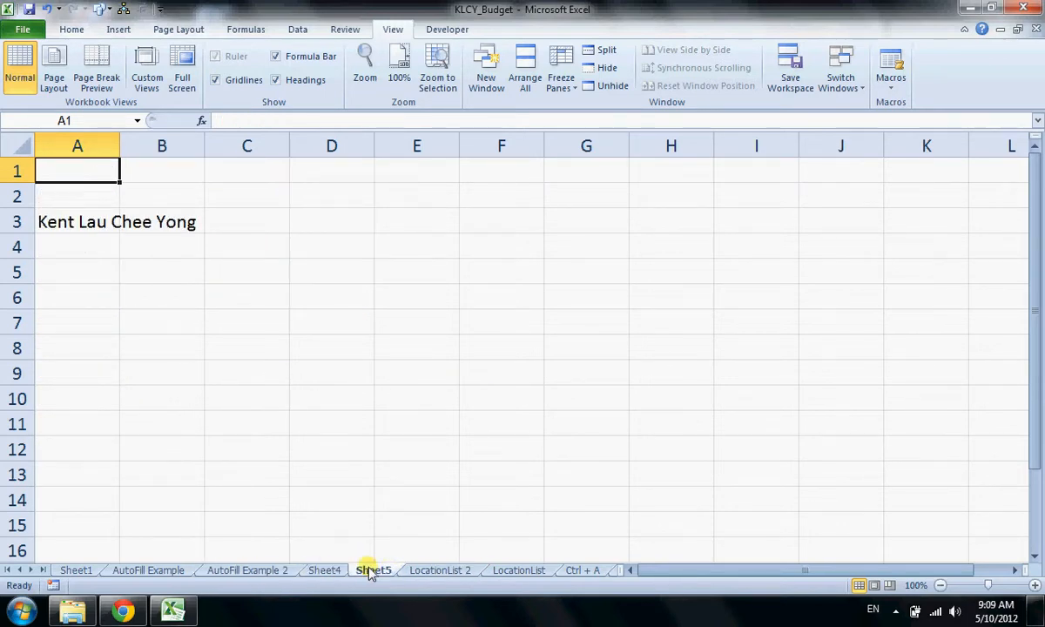
{"action": "left_click", "coordinate": [431, 570]}
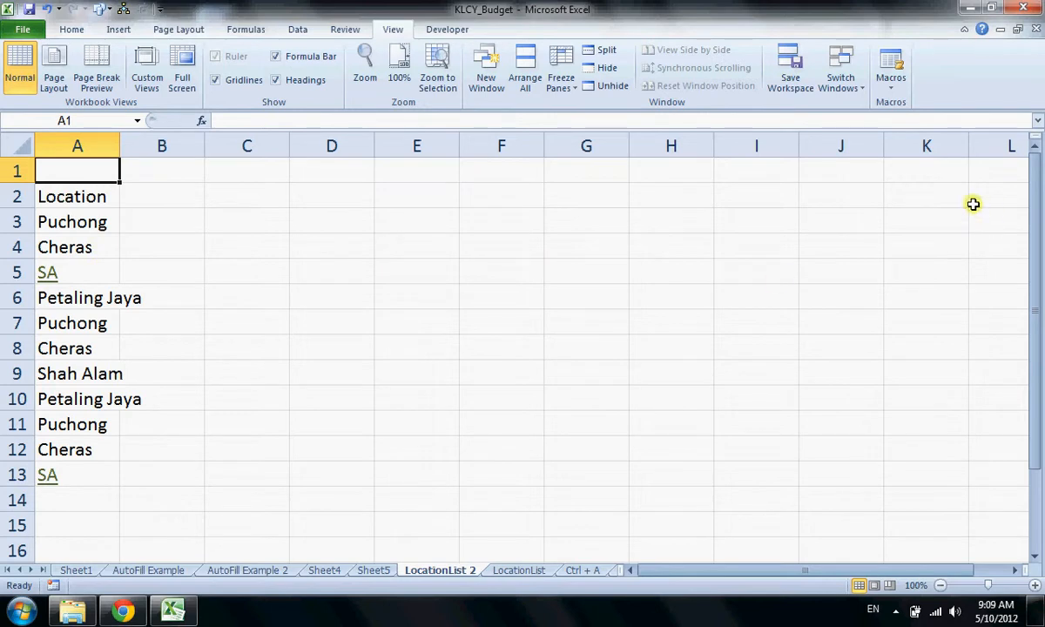
{"action": "left_click", "coordinate": [70, 26]}
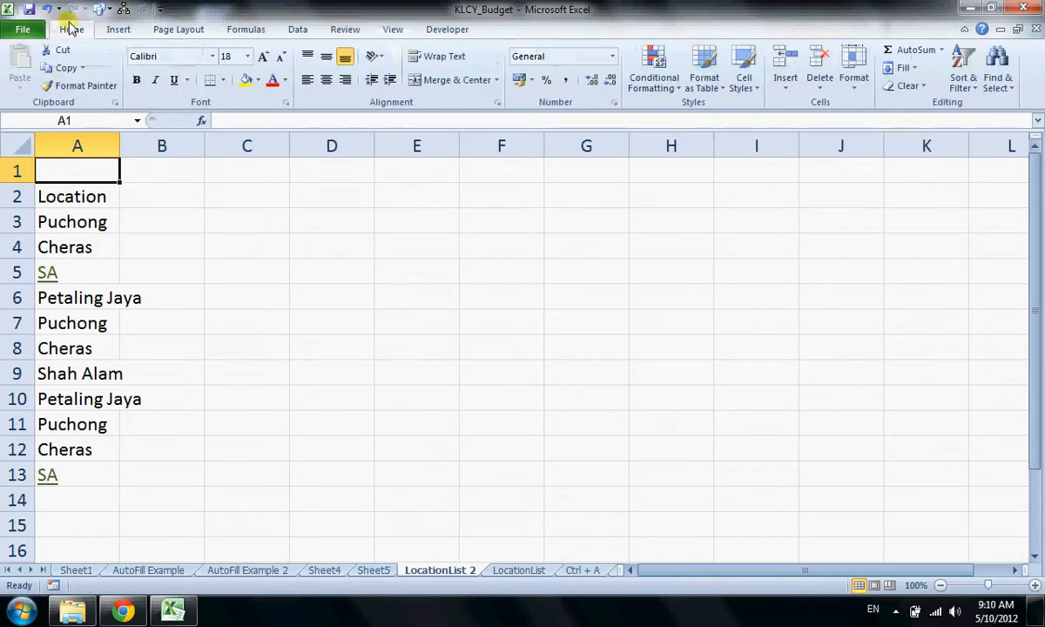
- Look through the Find & Select commands and the Find and Replace options on LocationList 2, then close the dialog
{"action": "left_click", "coordinate": [996, 79]}
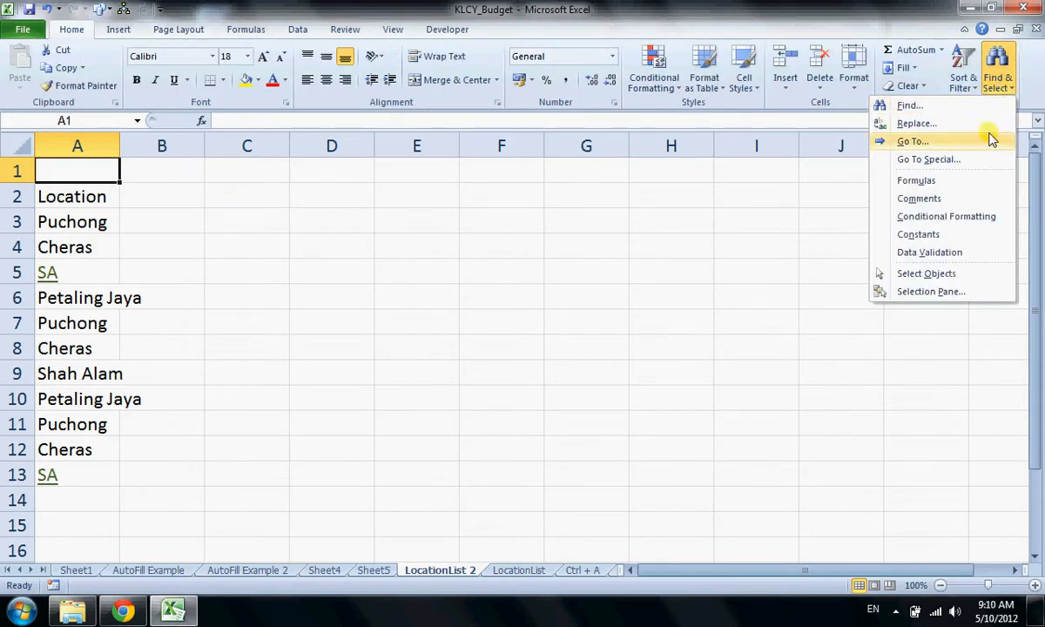
{"action": "left_click", "coordinate": [299, 311]}
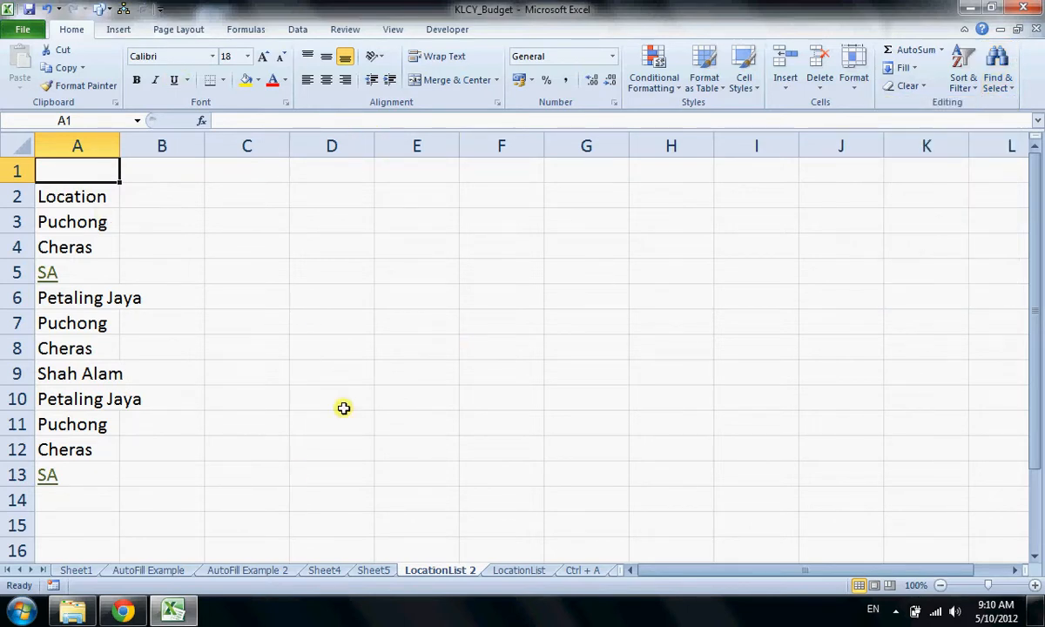
{"action": "key", "text": "ctrl+f"}
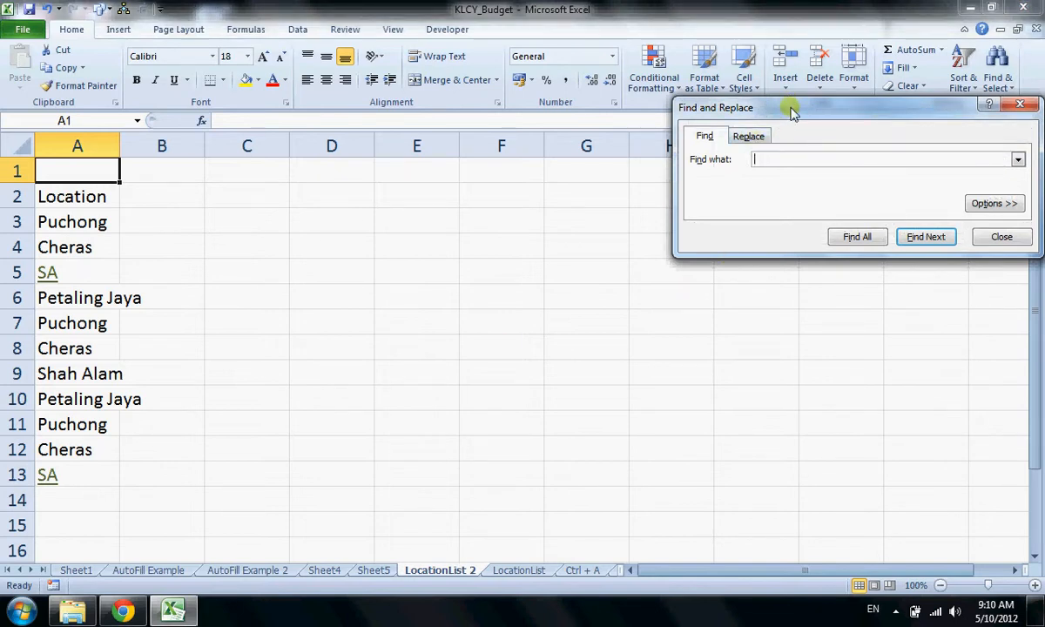
{"action": "left_click_drag", "start_coordinate": [793, 111], "coordinate": [663, 135]}
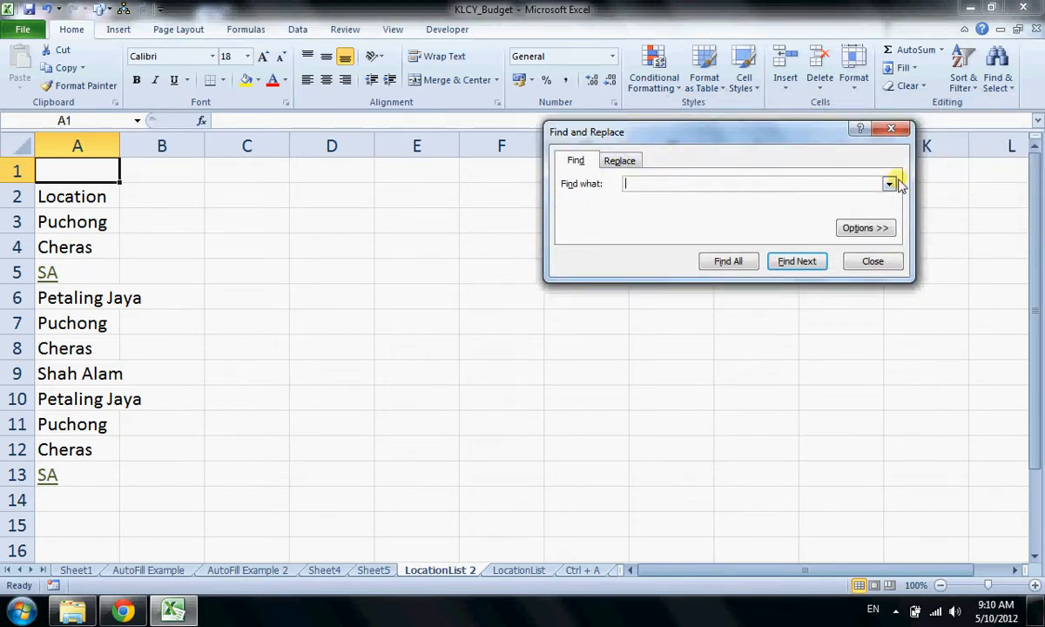
{"action": "left_click", "coordinate": [609, 160]}
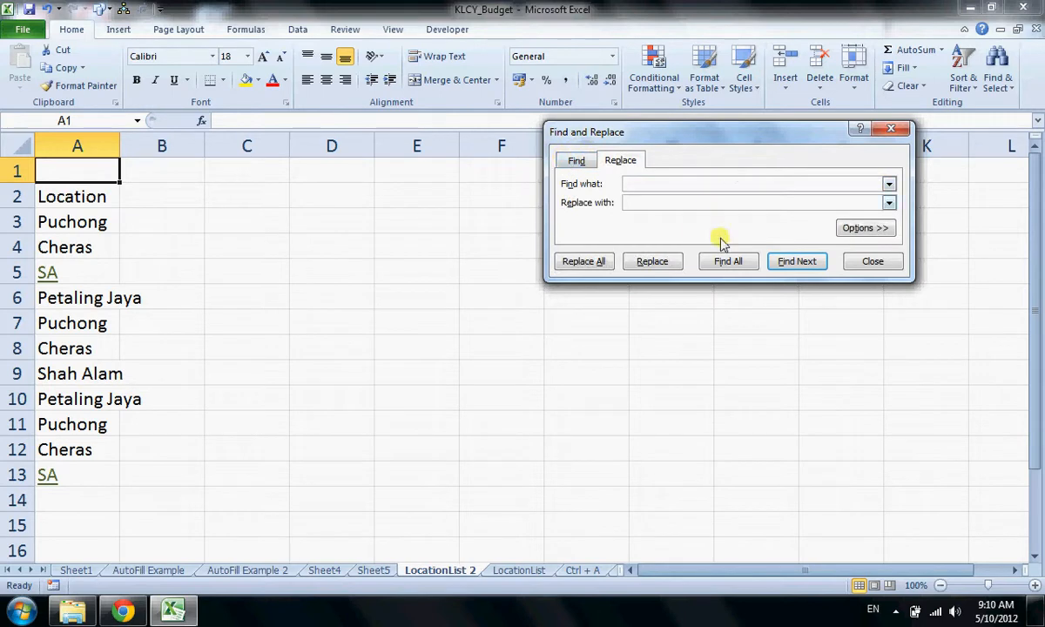
{"action": "left_click", "coordinate": [871, 263]}
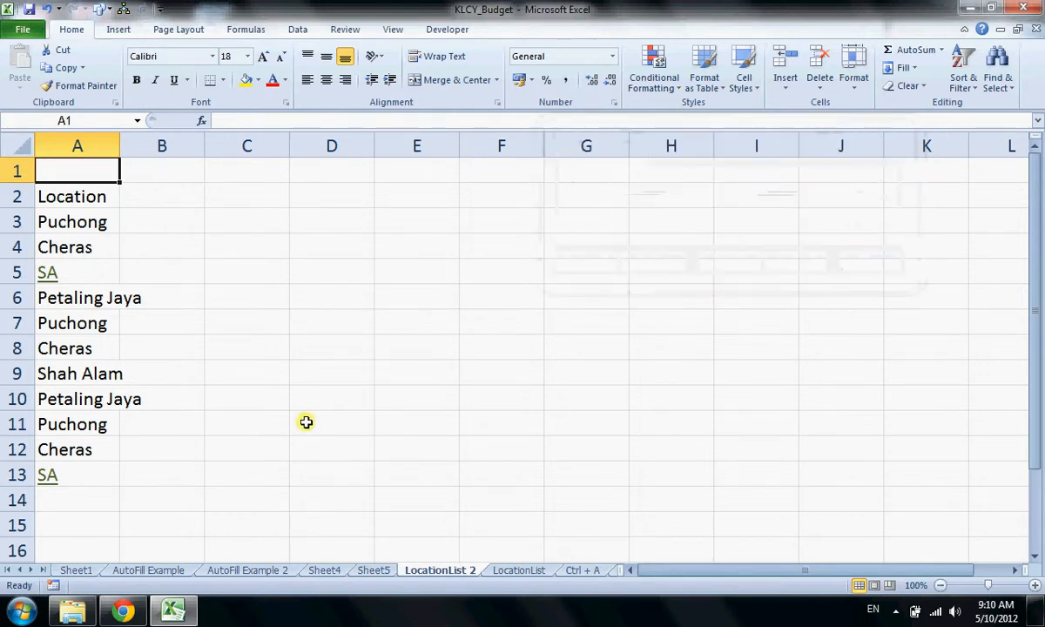
- View the LocationList worksheet and check the Find and Replace dialog's replace fields there without replacing anything
{"action": "left_click", "coordinate": [523, 570]}
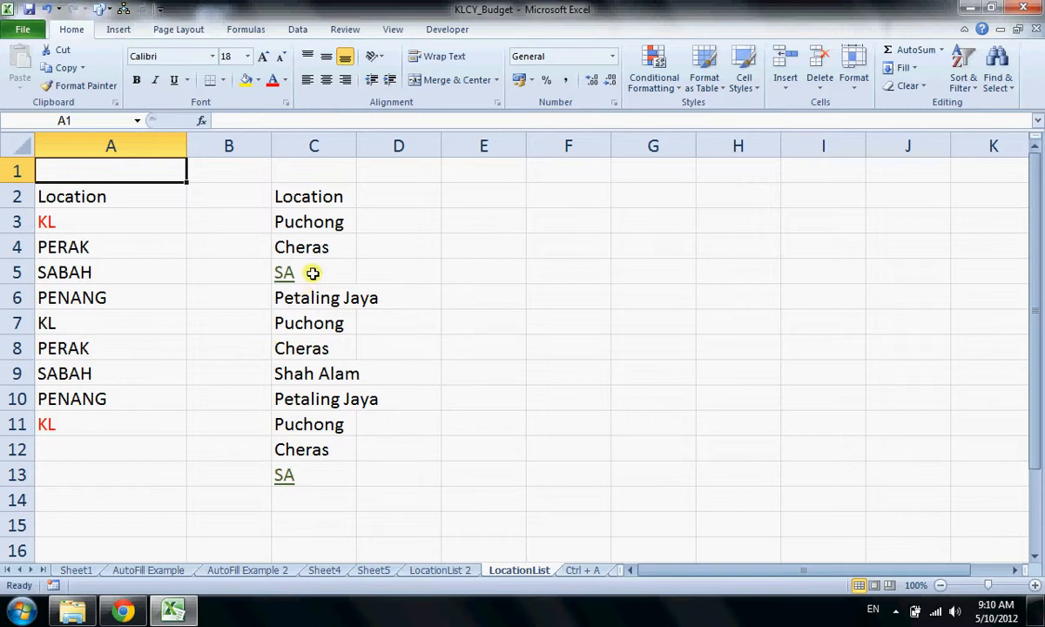
{"action": "key", "text": "ctrl+f"}
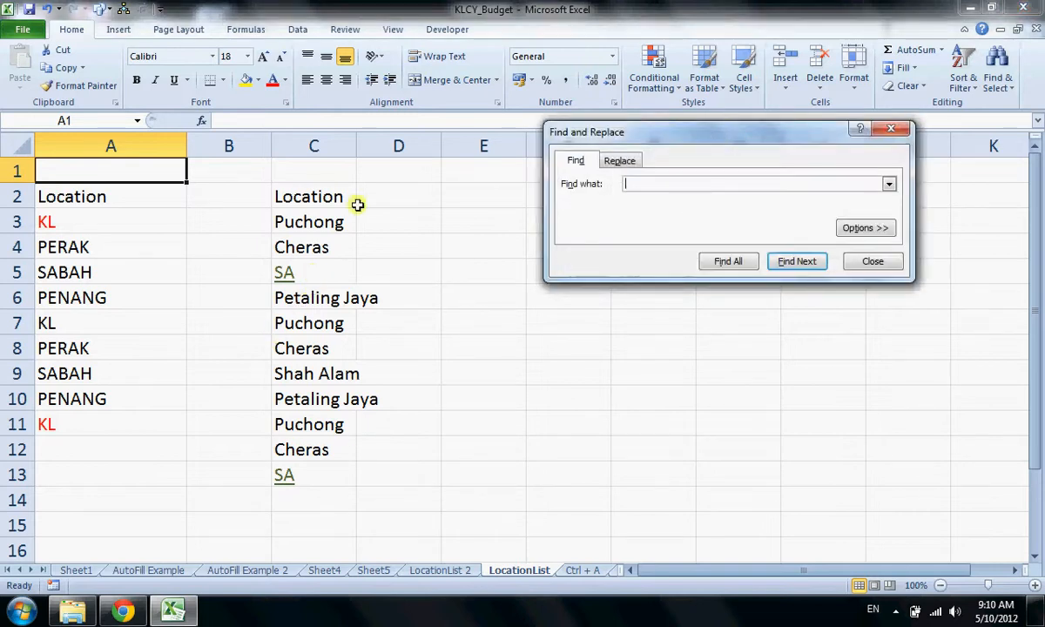
{"action": "left_click", "coordinate": [620, 160]}
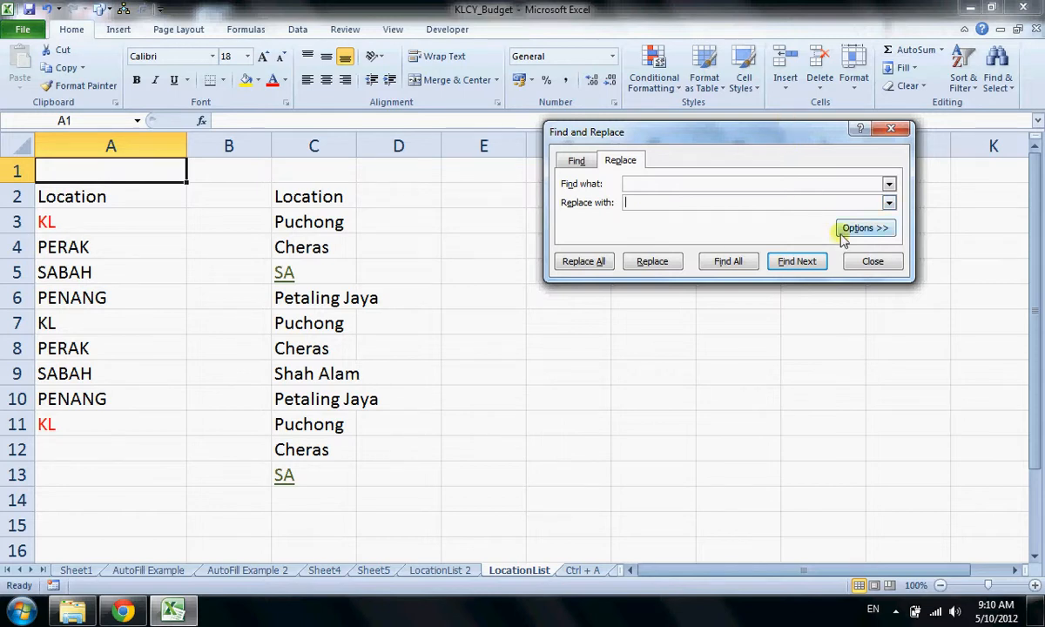
{"action": "left_click", "coordinate": [857, 259]}
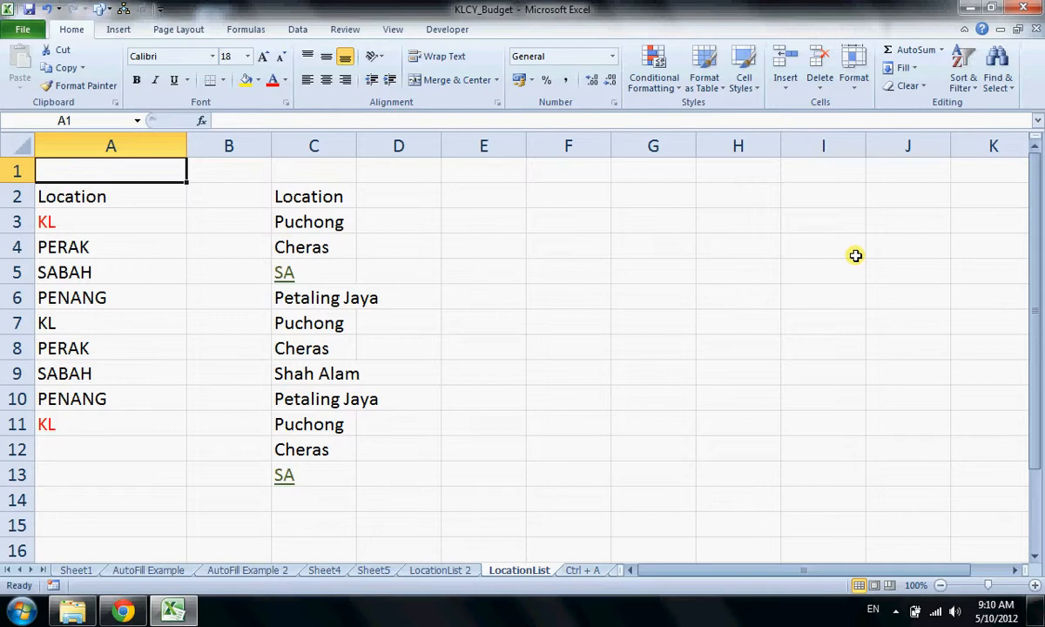
- Widen the sheet tab area from the Ctrl + A worksheet and switch to the Formula worksheet
{"action": "left_click", "coordinate": [582, 570]}
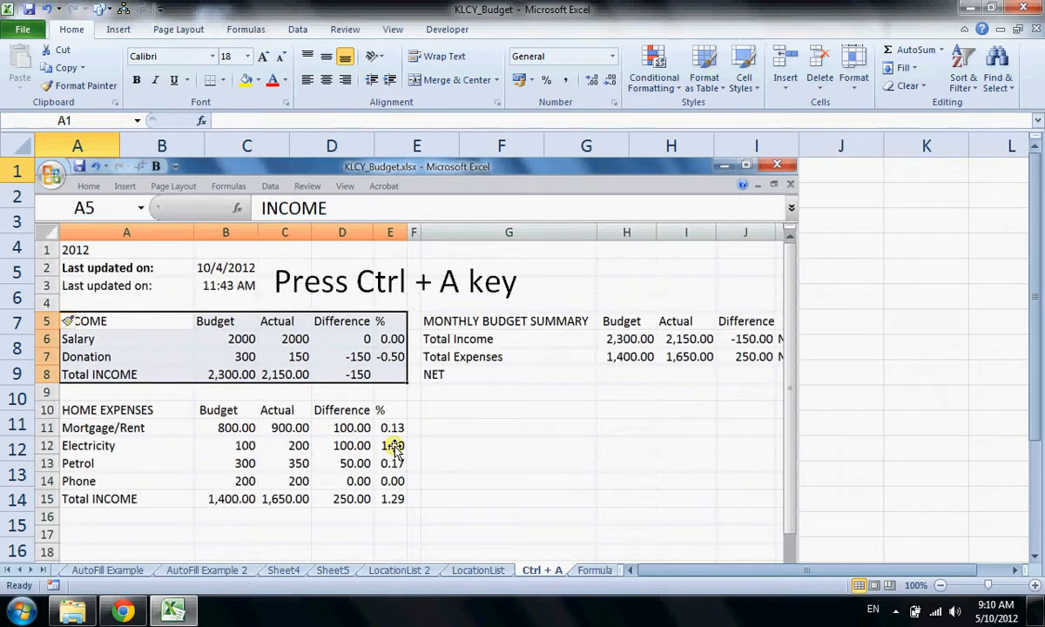
{"action": "left_click_drag", "start_coordinate": [626, 571], "coordinate": [709, 568]}
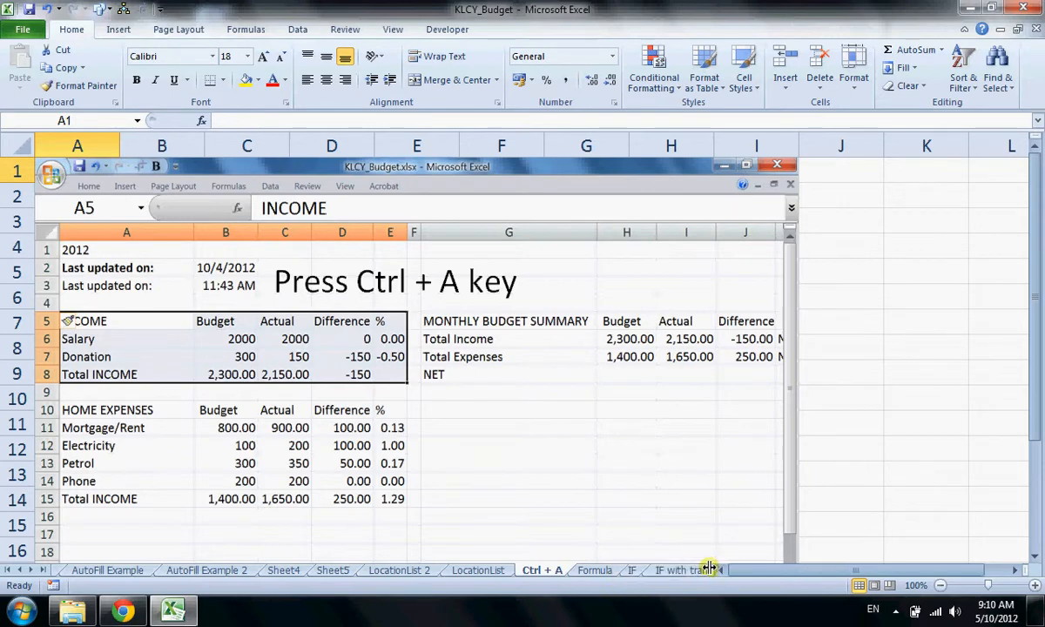
{"action": "left_click", "coordinate": [588, 571]}
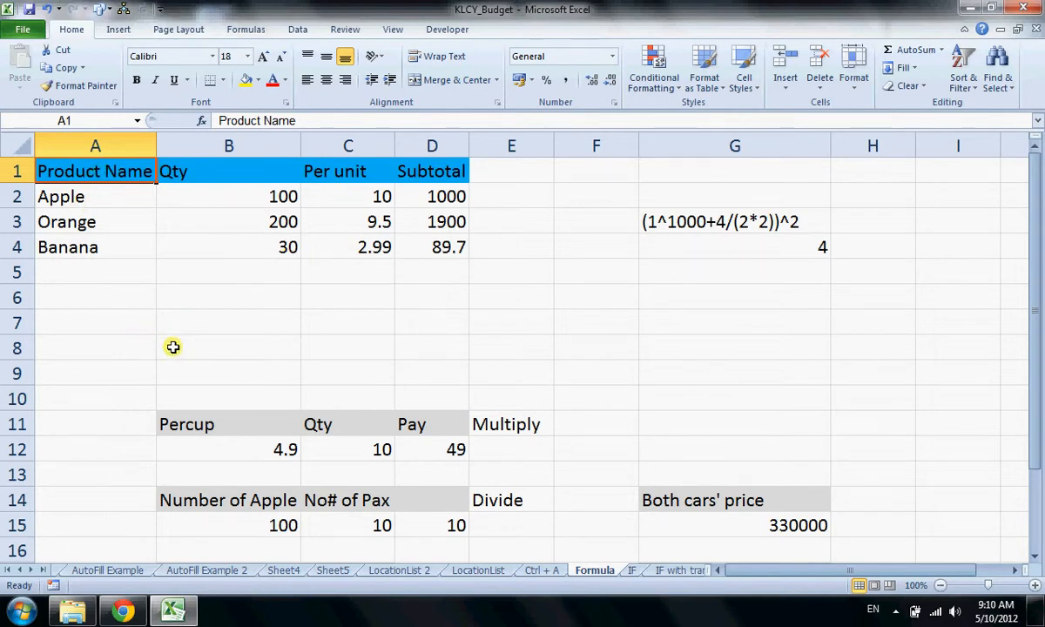
- Examine the multiplication formula for Pay in D12 and its source cells, Percup in B12 and Qty in C12
{"action": "scroll", "coordinate": [173, 348], "scroll_direction": "down", "scroll_amount": 1}
{"action": "left_click", "coordinate": [425, 372]}
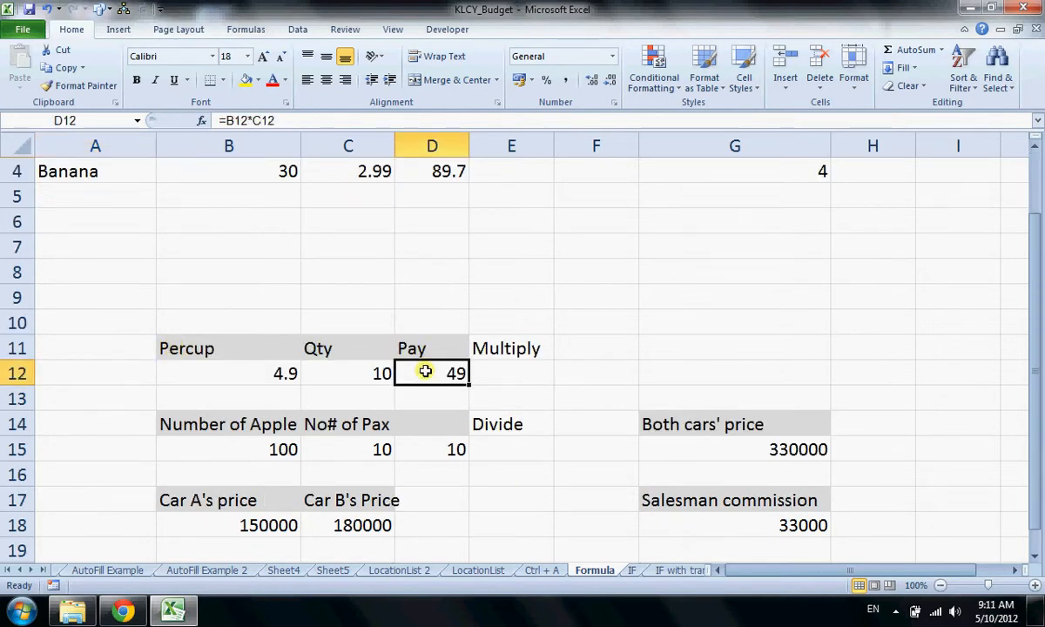
{"action": "left_click", "coordinate": [239, 367]}
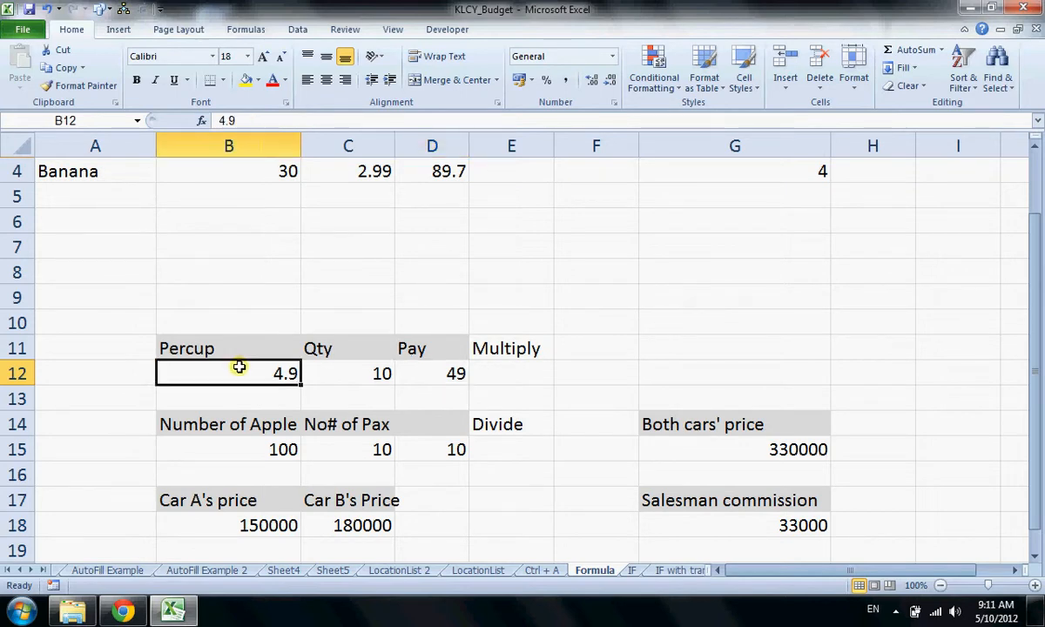
{"action": "left_click", "coordinate": [375, 368]}
{"action": "left_click", "coordinate": [444, 372]}
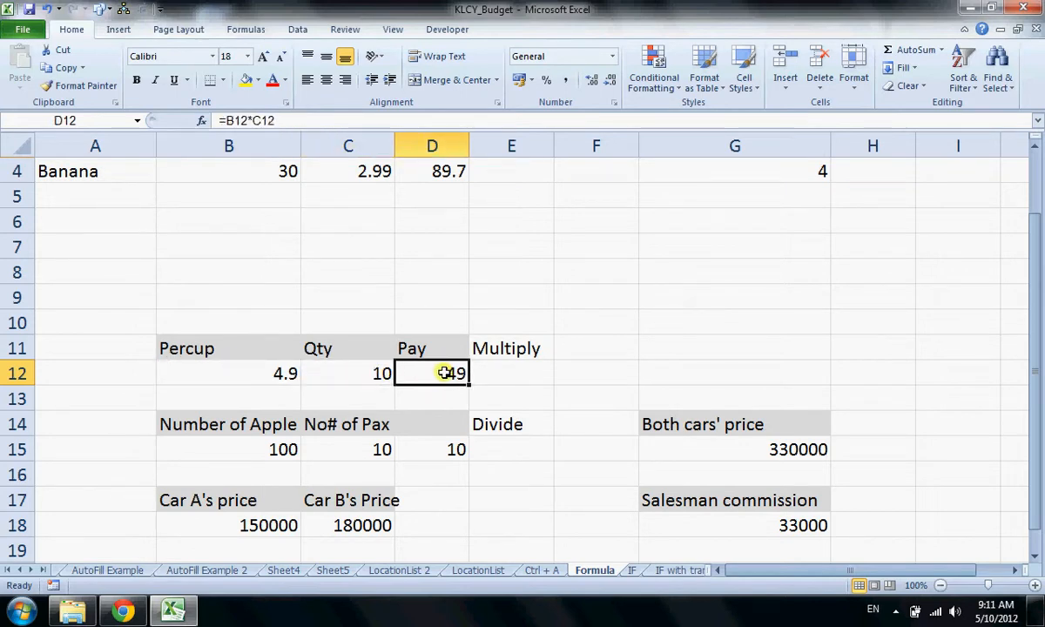
{"action": "left_click", "coordinate": [217, 371]}
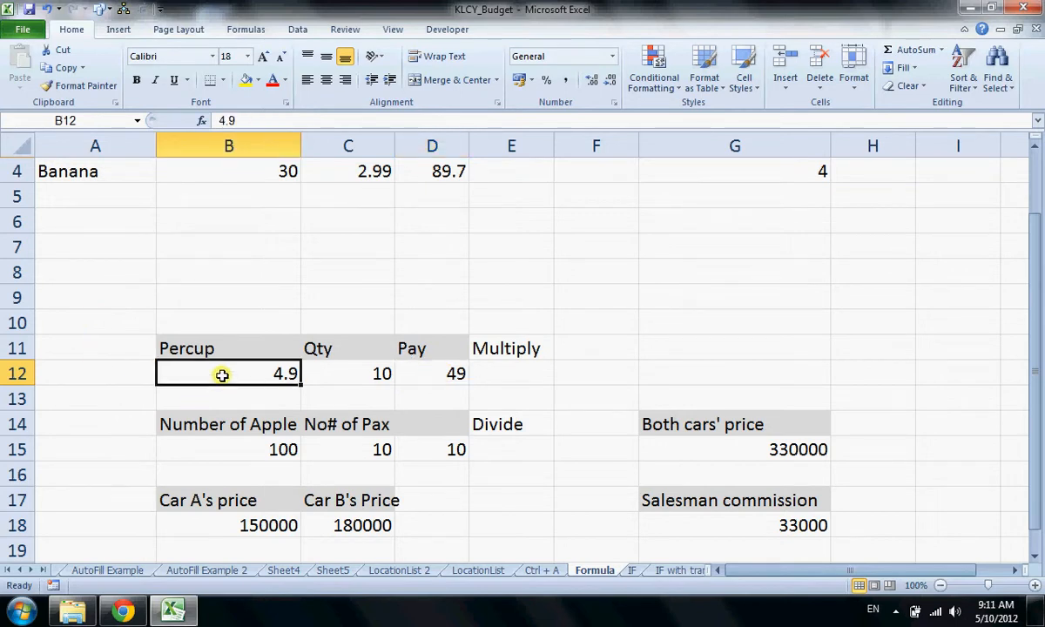
{"action": "left_click", "coordinate": [370, 370]}
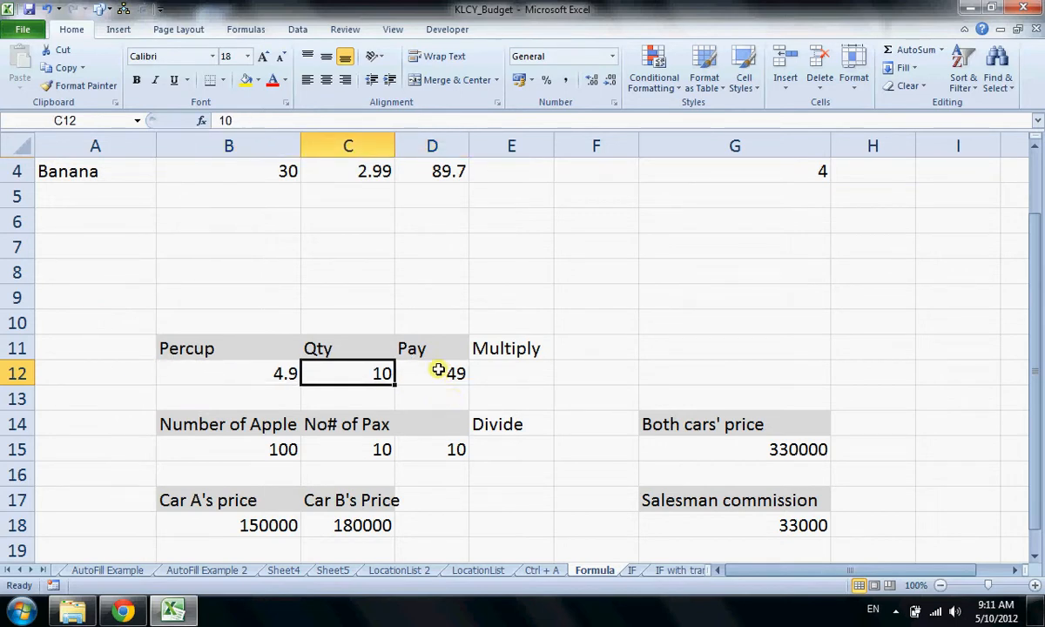
{"action": "left_click", "coordinate": [438, 370]}
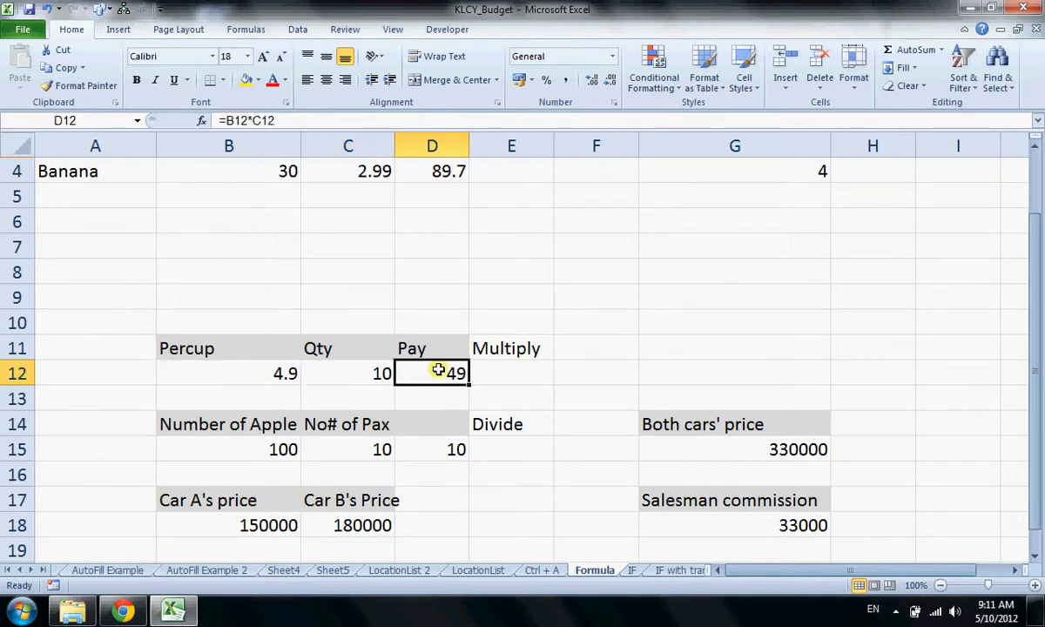
- Inspect the division formula in D15 and its cell references, leaving the formula as it is
{"action": "left_click", "coordinate": [414, 445]}
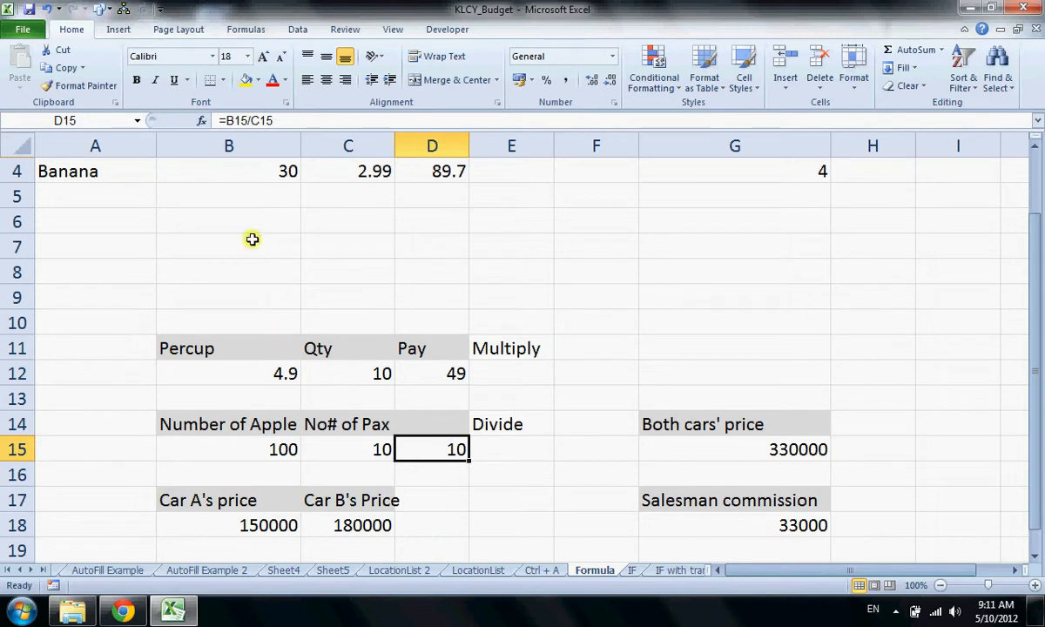
{"action": "left_click", "coordinate": [223, 119]}
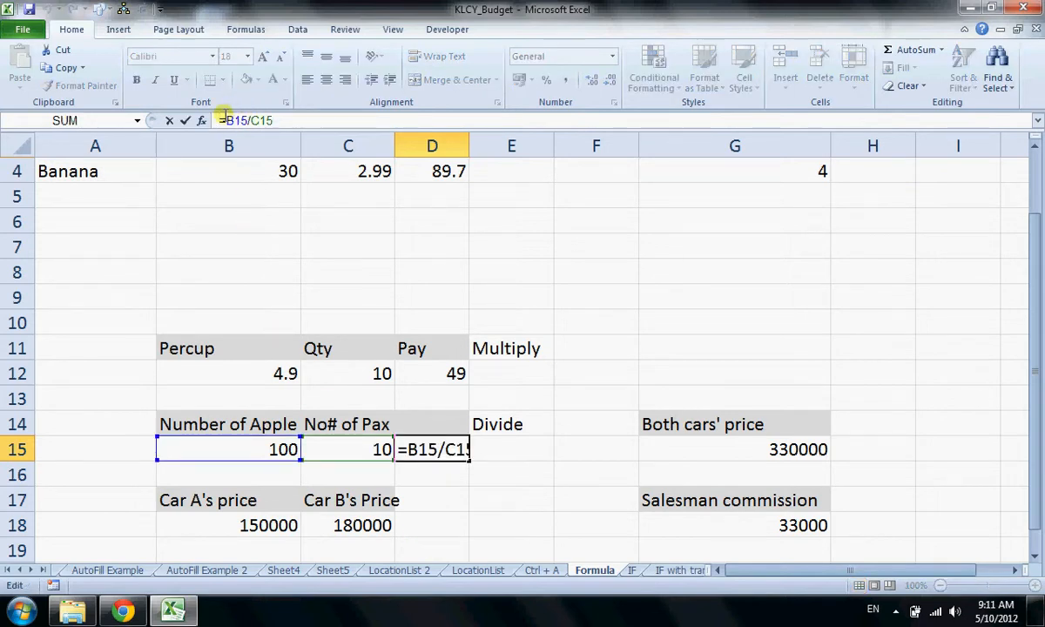
{"action": "left_click_drag", "start_coordinate": [226, 119], "coordinate": [242, 115]}
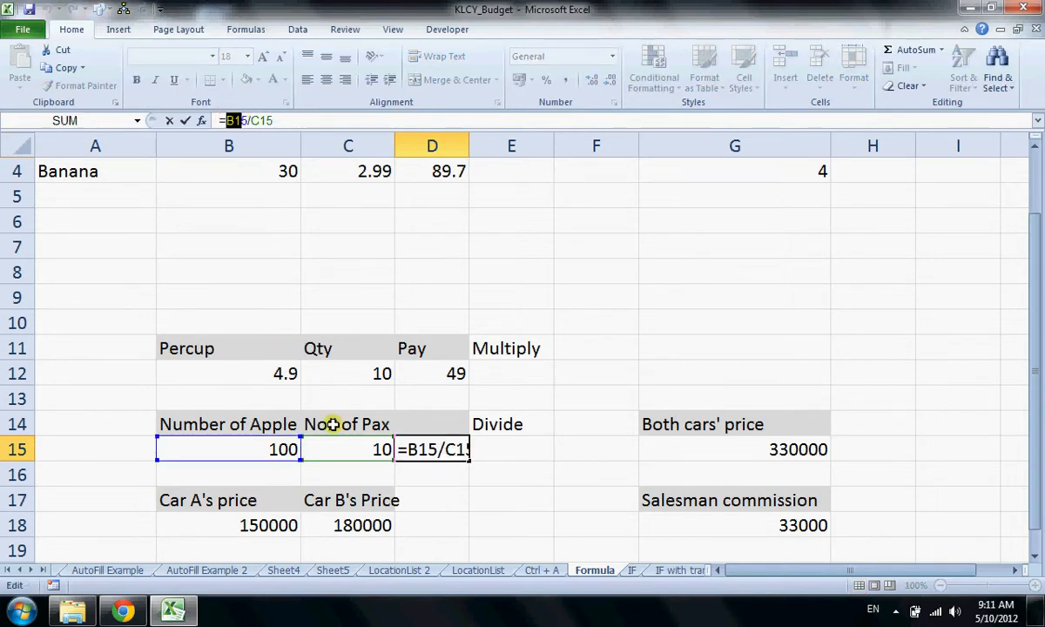
{"action": "key", "text": "ctrl+Return"}
- Examine the formulas for both cars' price in G15, the salesman commission in G18 and the power expression in G4
{"action": "left_click", "coordinate": [750, 450]}
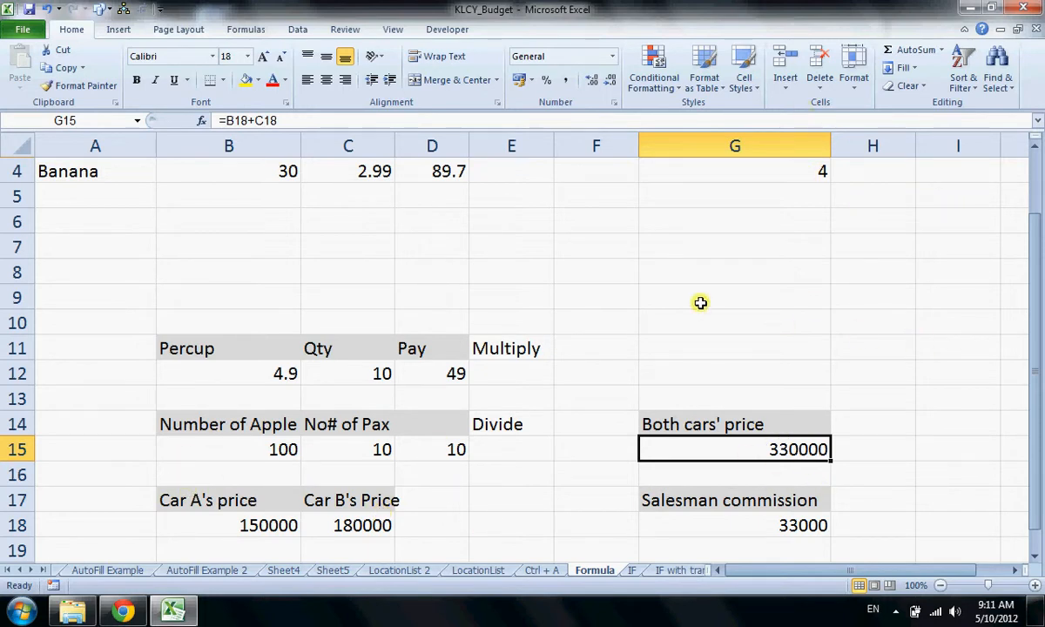
{"action": "left_click", "coordinate": [698, 525]}
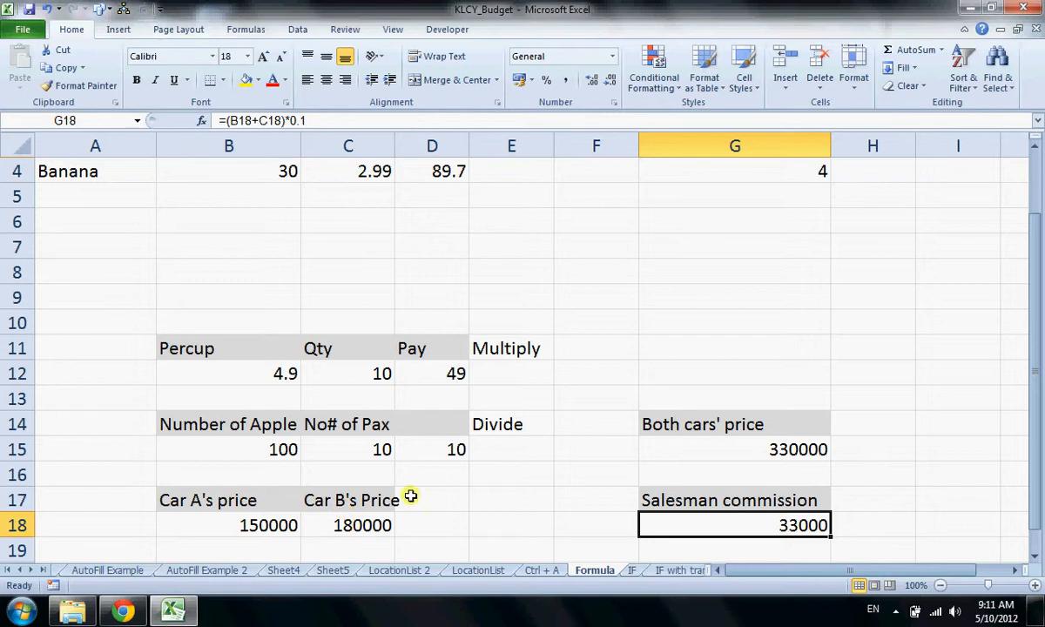
{"action": "scroll", "coordinate": [396, 474], "scroll_direction": "up", "scroll_amount": 1}
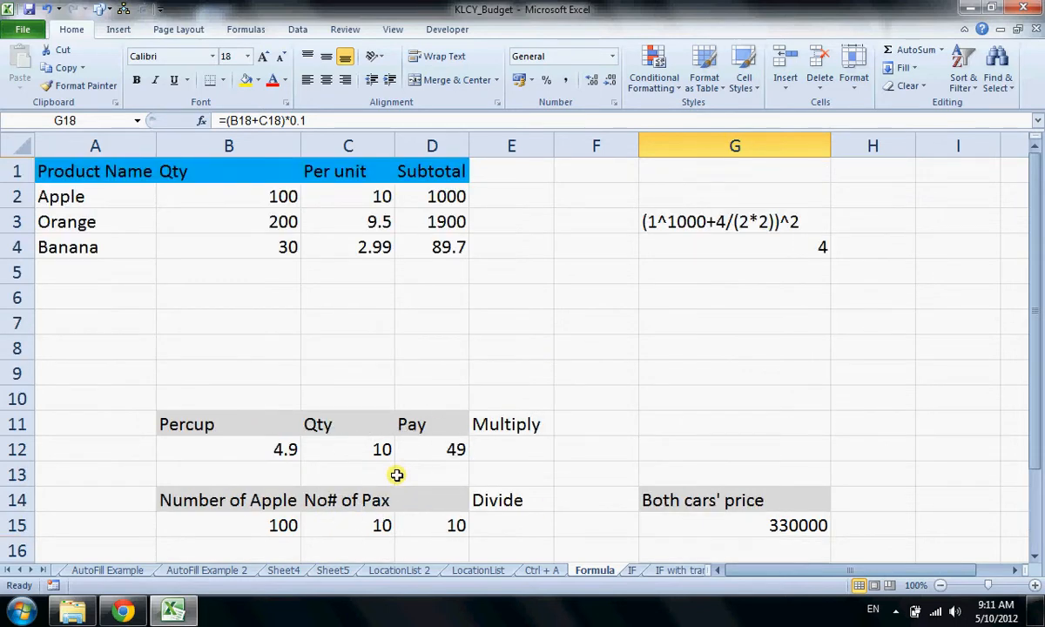
{"action": "left_click", "coordinate": [664, 241]}
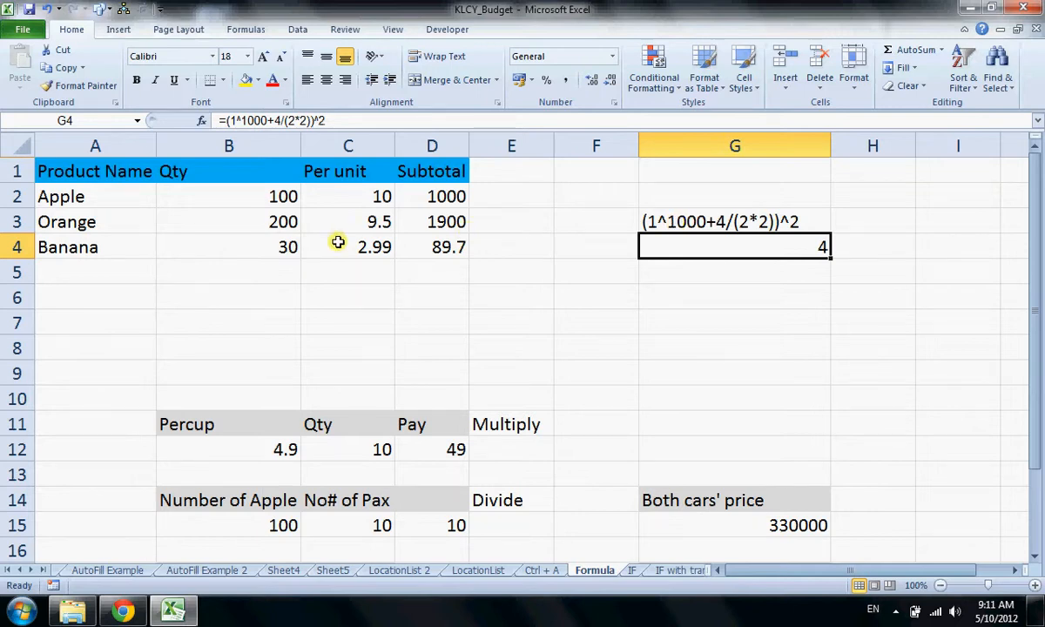
- Check the Banana subtotal formula in D4 of the product table
{"action": "left_click", "coordinate": [313, 219]}
{"action": "left_click", "coordinate": [402, 265]}
{"action": "left_click", "coordinate": [431, 251]}
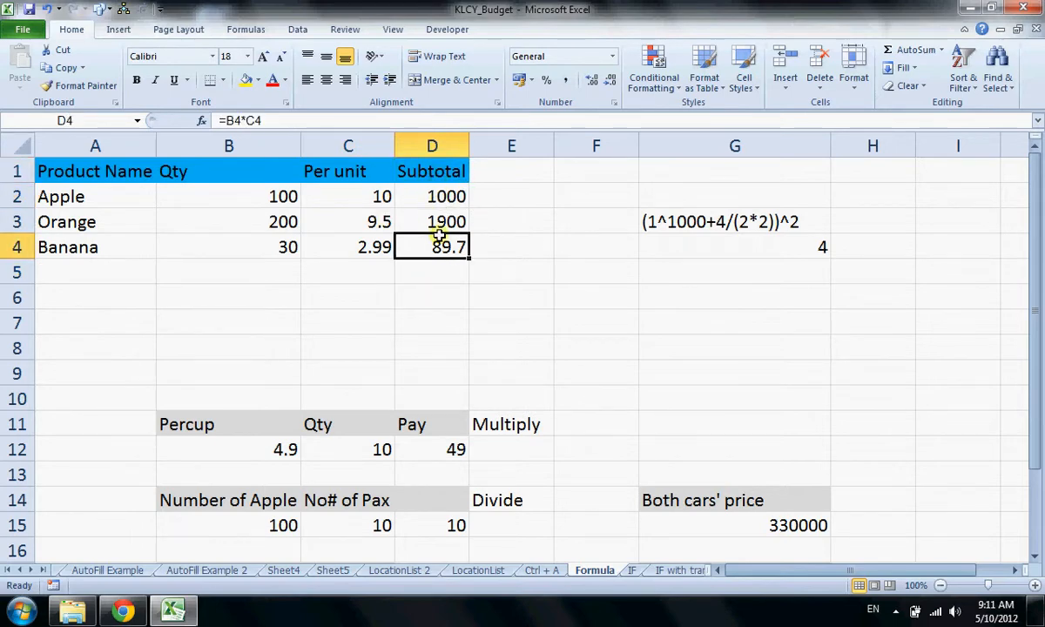
- Preview the IF and IF with transport fee worksheets, and examine the IF formula in E2 of the IF worksheet
{"action": "left_click", "coordinate": [636, 571]}
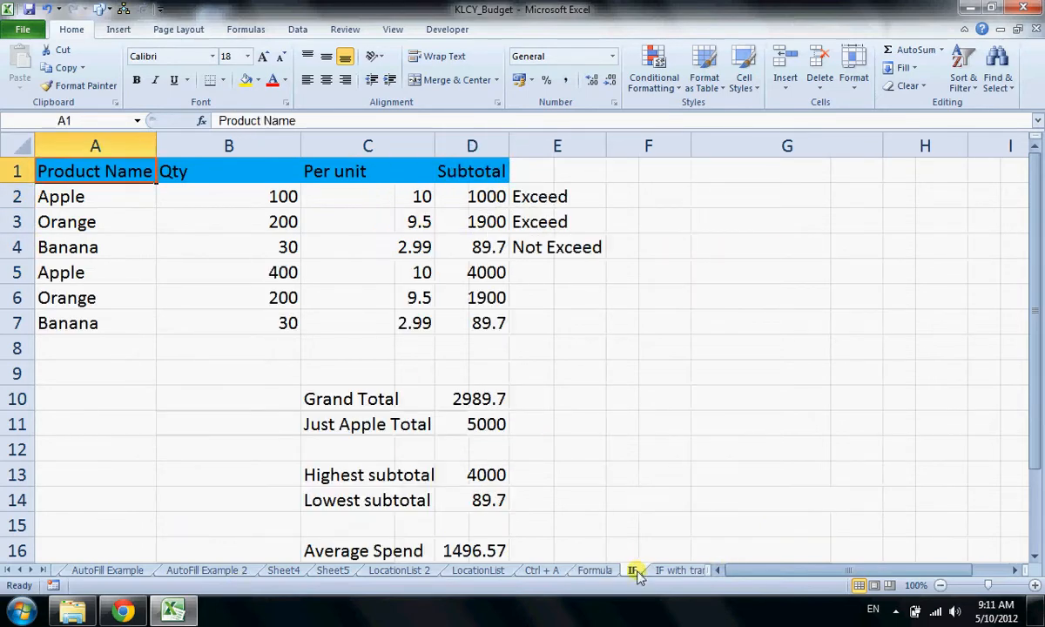
{"action": "left_click", "coordinate": [665, 570]}
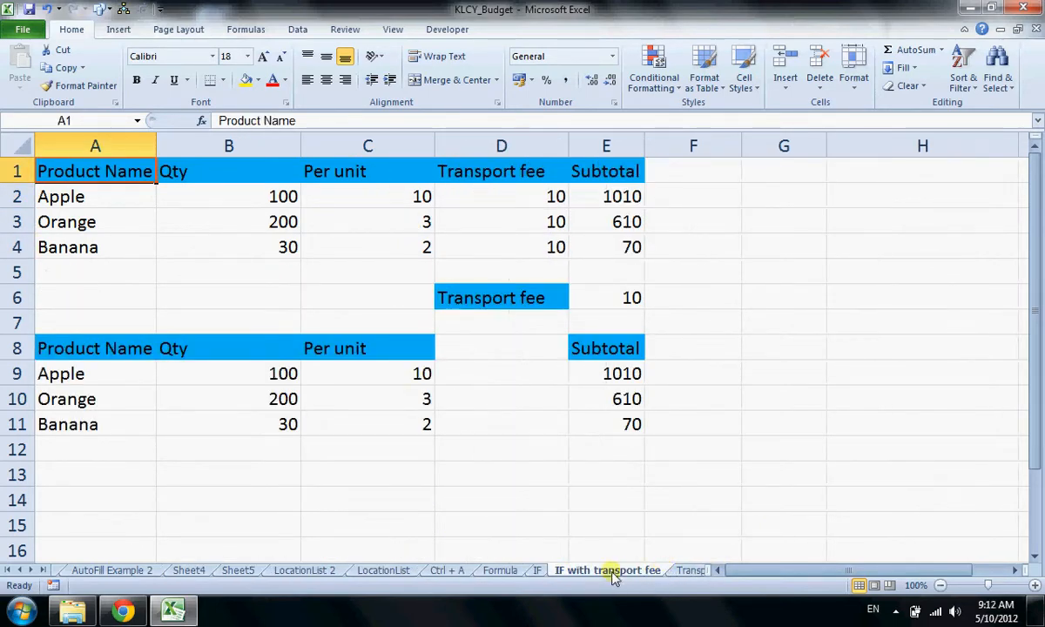
{"action": "left_click", "coordinate": [537, 570]}
{"action": "left_click", "coordinate": [514, 197]}
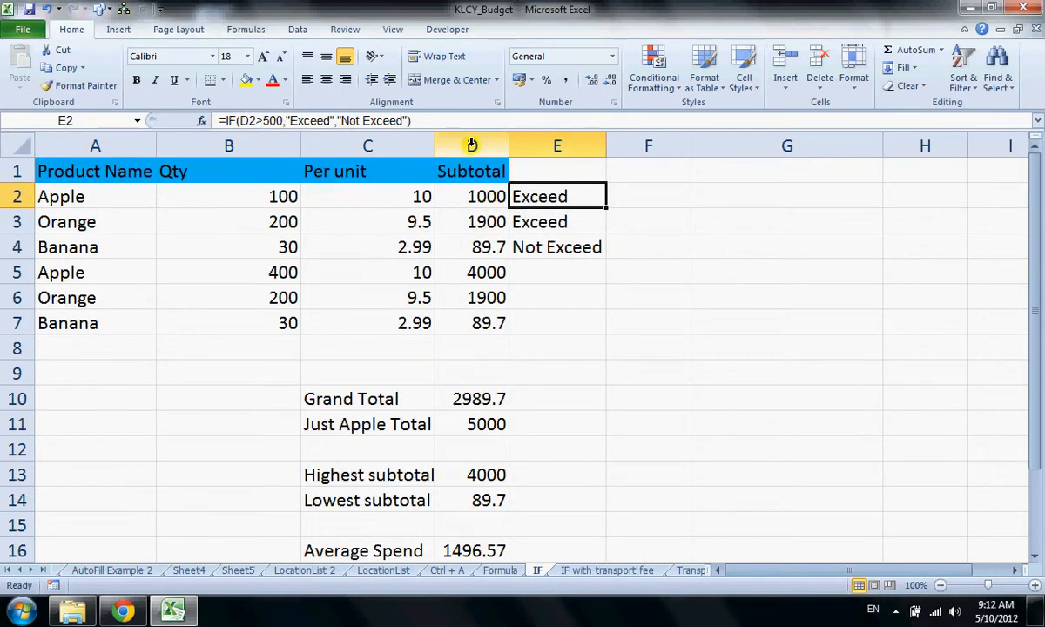
- Compare the IF with transport fee and Transpose worksheets, and look over the product table on Transpose
{"action": "left_click", "coordinate": [596, 572]}
{"action": "left_click", "coordinate": [690, 571]}
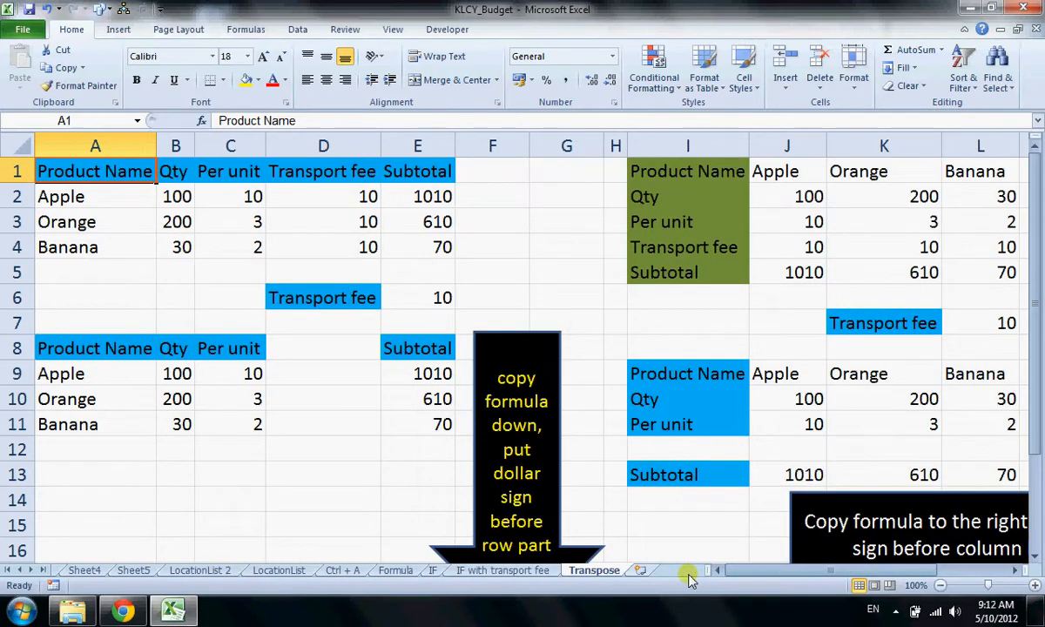
{"action": "left_click", "coordinate": [527, 571]}
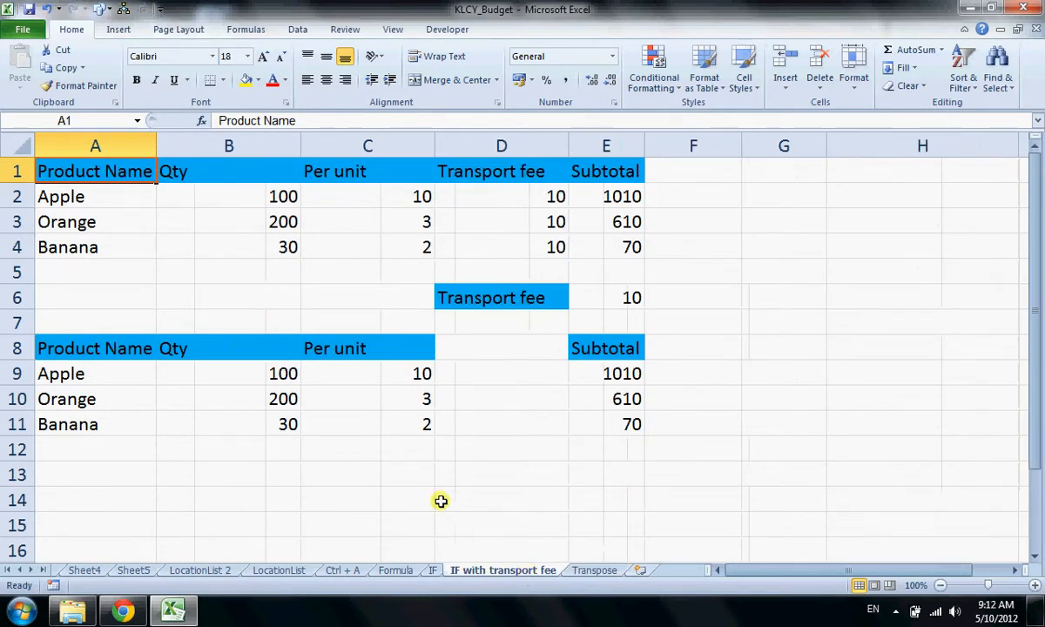
{"action": "left_click", "coordinate": [607, 576]}
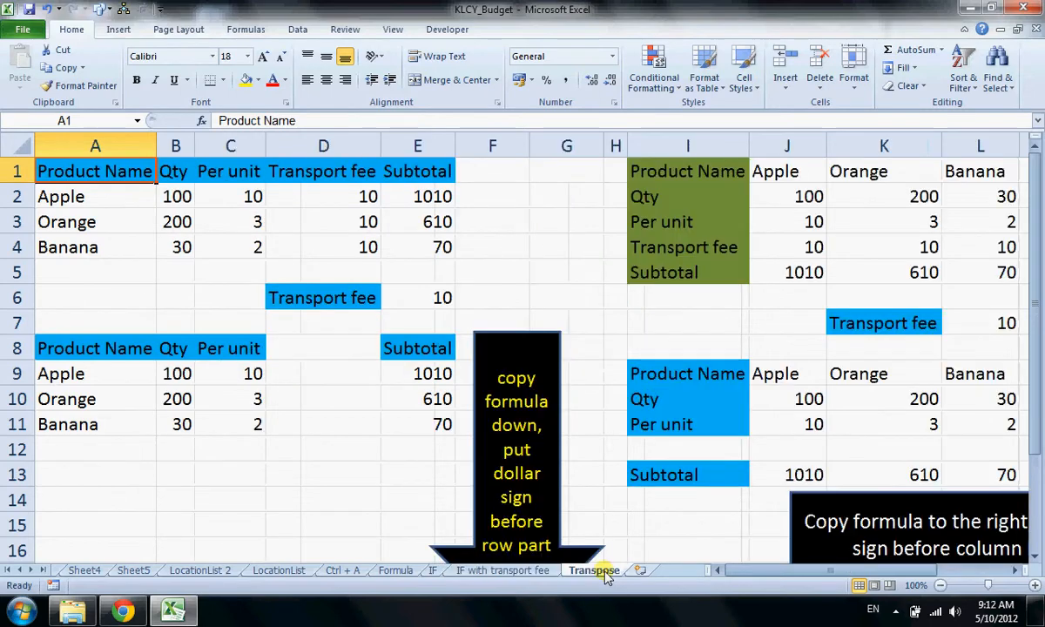
{"action": "left_click", "coordinate": [248, 243]}
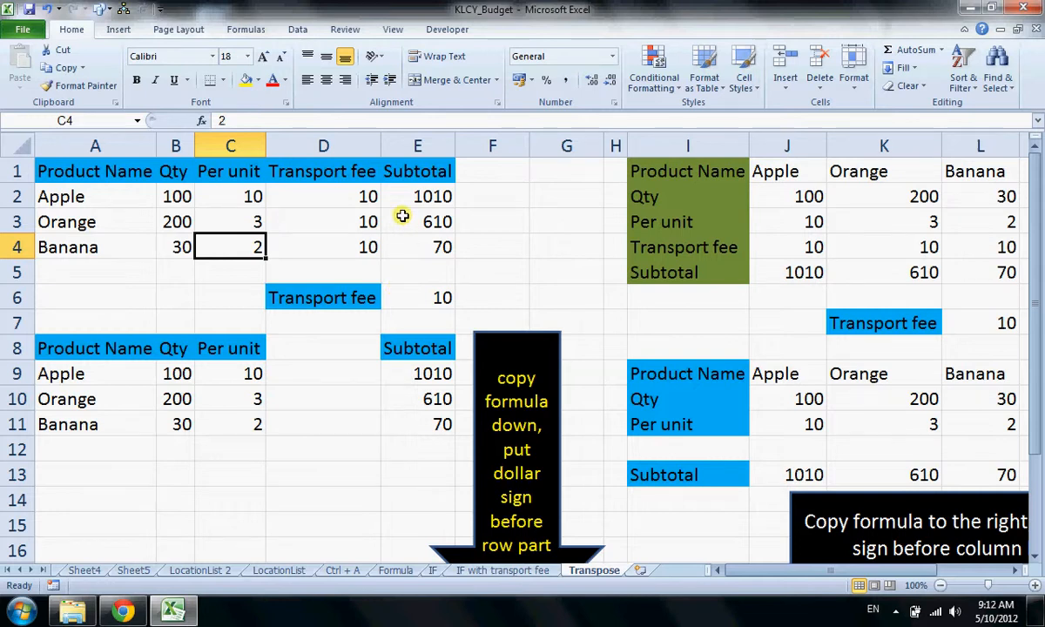
{"action": "left_click", "coordinate": [408, 173]}
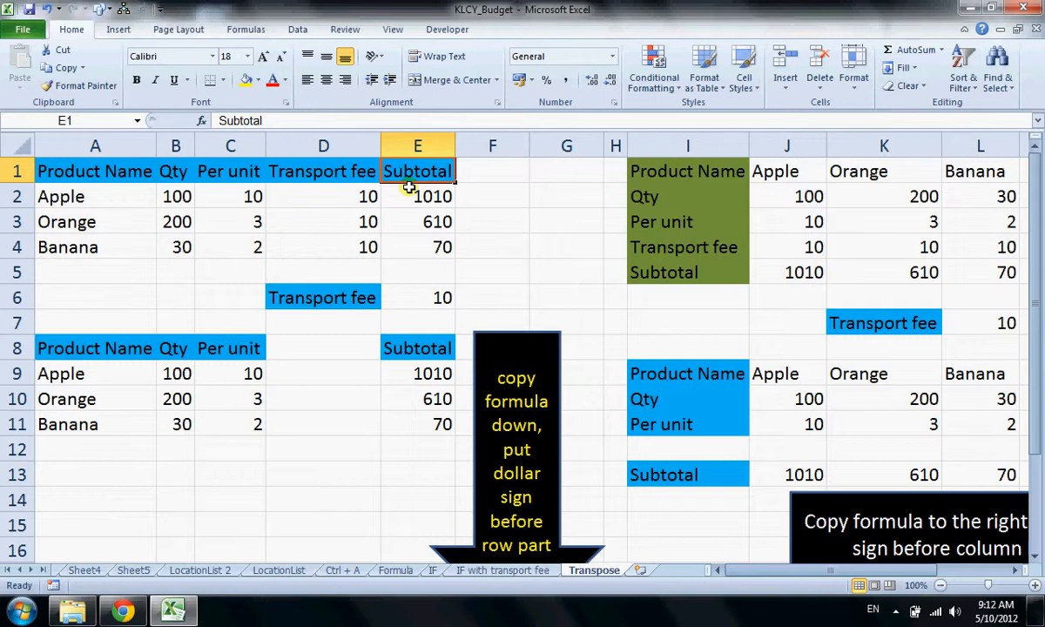
- Examine the Apple and Orange subtotal formulas in E2 and E3 of the upper product table
{"action": "left_click", "coordinate": [410, 190]}
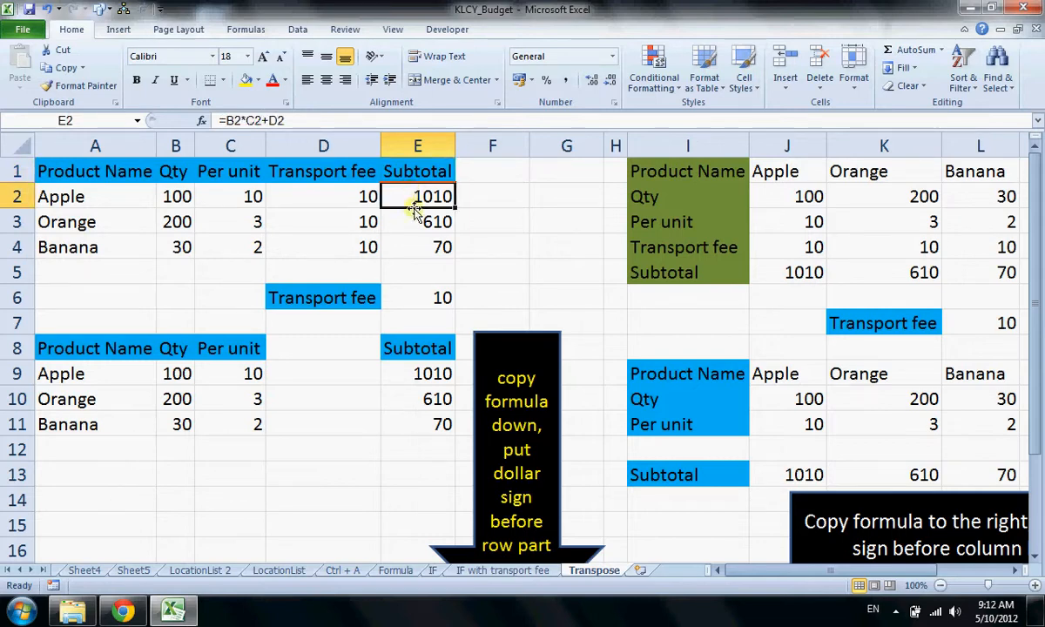
{"action": "double_click", "coordinate": [411, 195]}
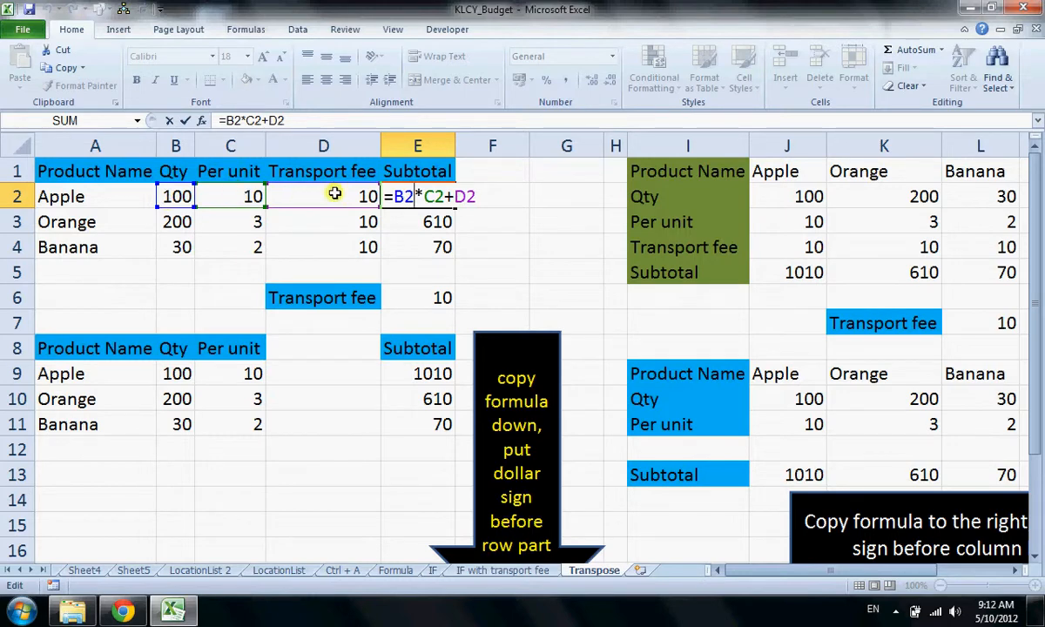
{"action": "key", "text": "Return"}
{"action": "double_click", "coordinate": [441, 219]}
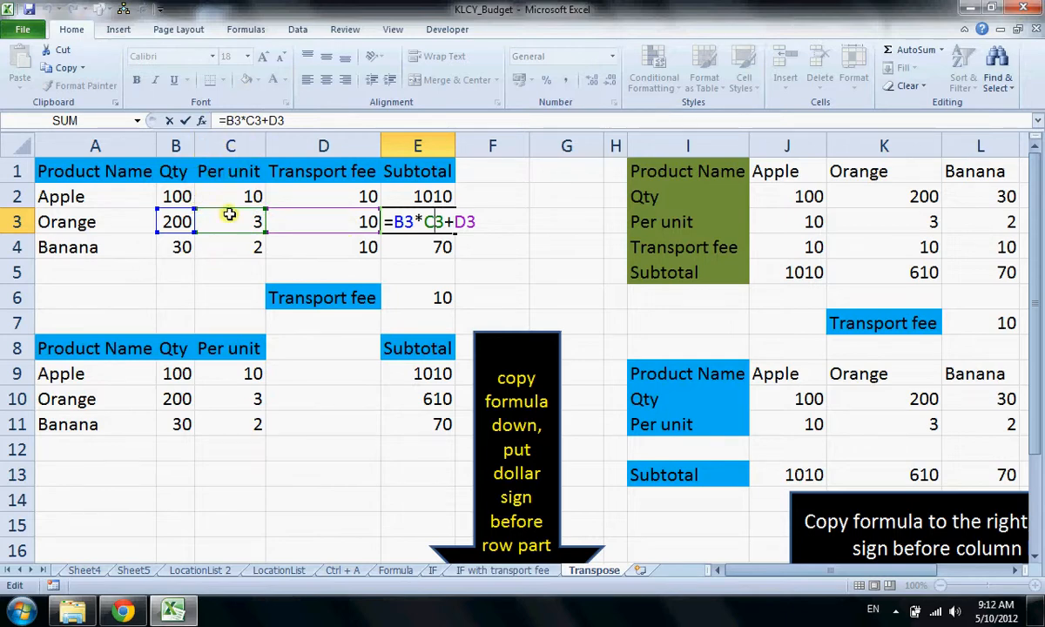
{"action": "key", "text": "Return"}
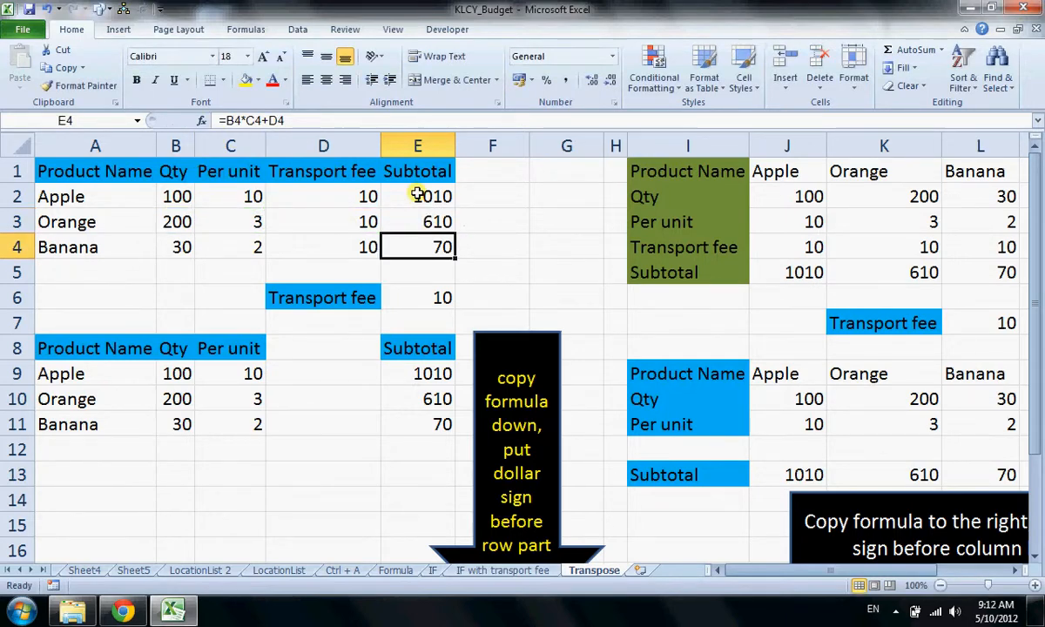
- Copy the Apple subtotal formula from E2 down to E4, and check the formulas in E2:E4
{"action": "left_click", "coordinate": [418, 195]}
{"action": "left_click_drag", "start_coordinate": [454, 208], "coordinate": [453, 257]}
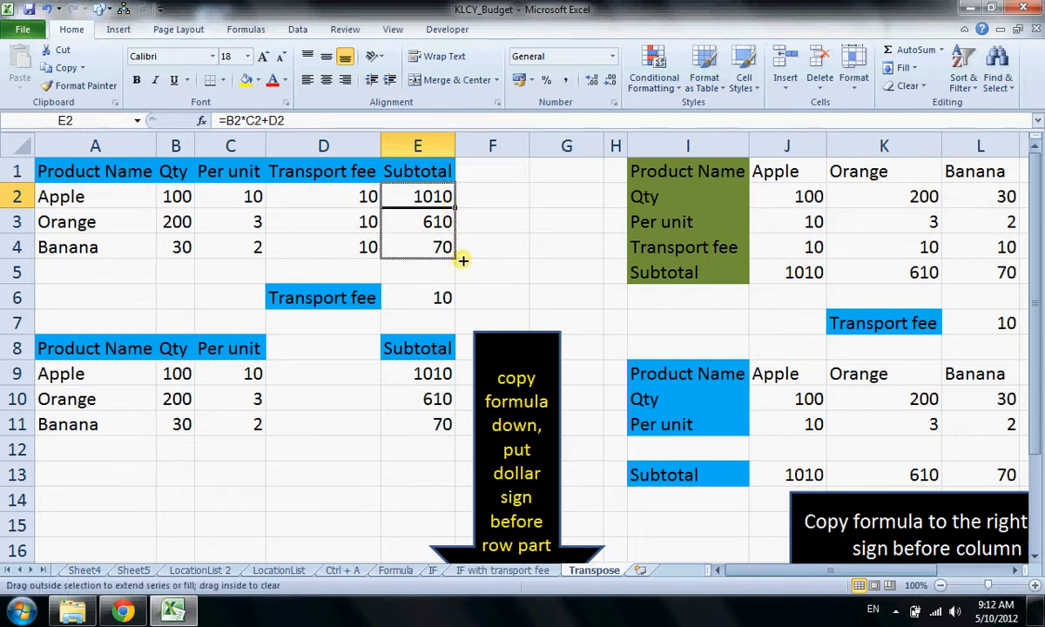
{"action": "left_click", "coordinate": [416, 219]}
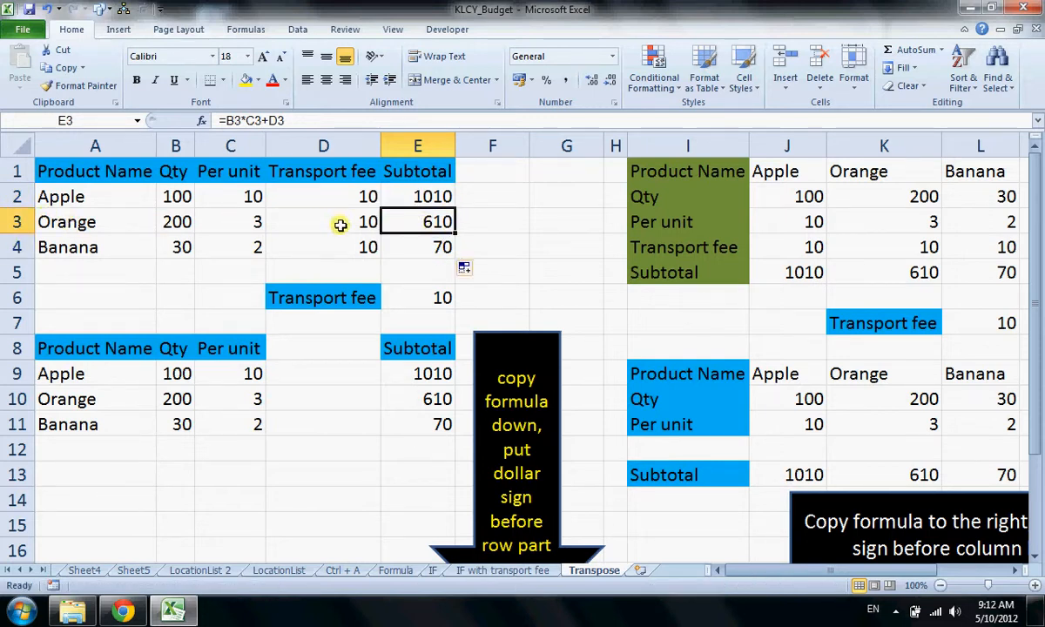
{"action": "left_click", "coordinate": [406, 195]}
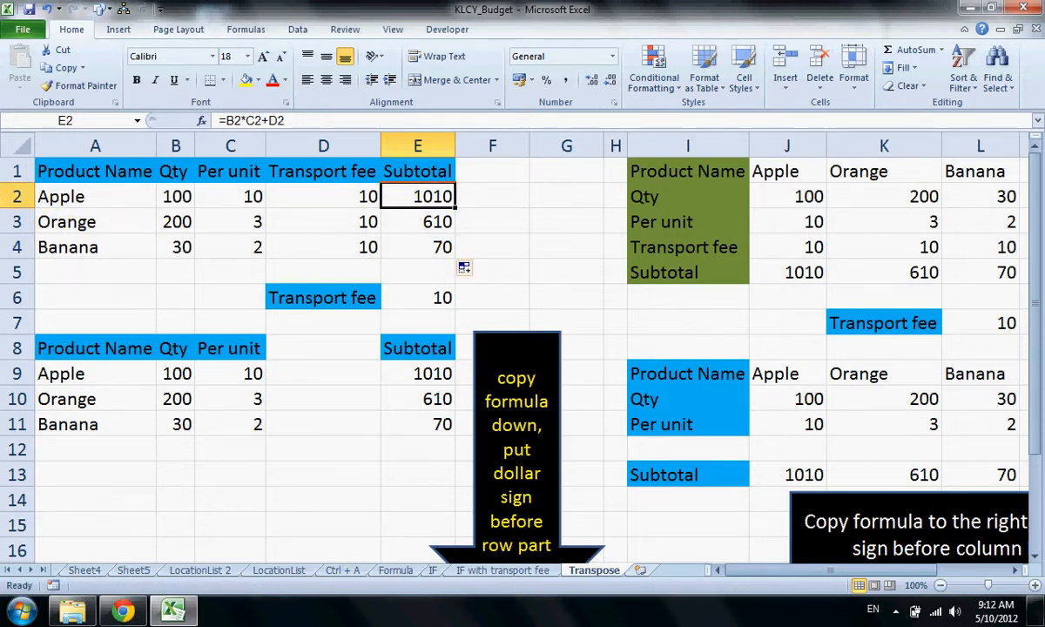
{"action": "left_click", "coordinate": [423, 238]}
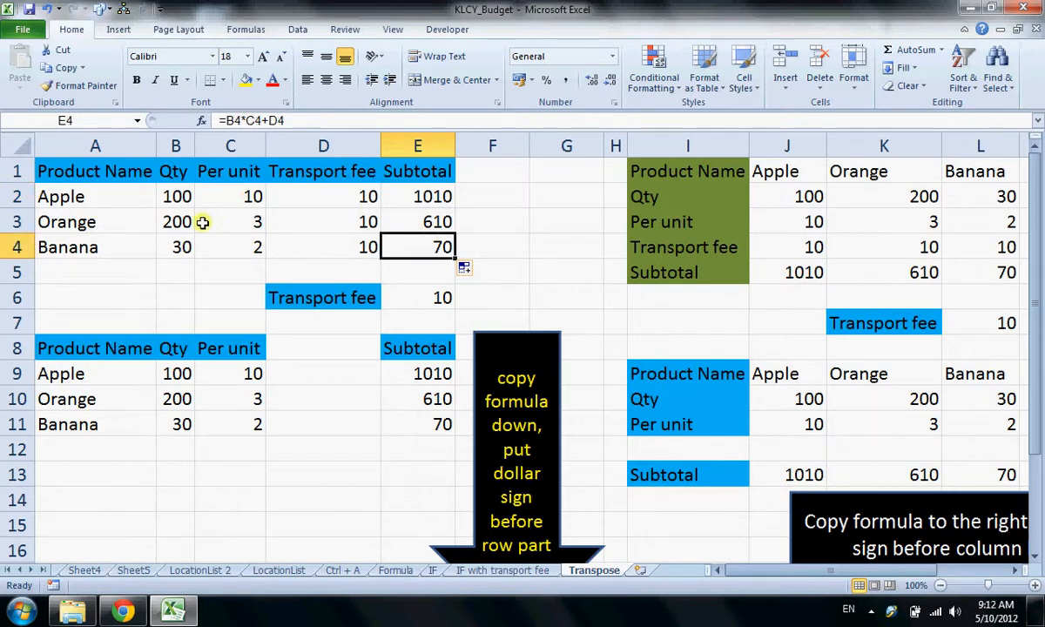
{"action": "left_click", "coordinate": [405, 220]}
{"action": "left_click", "coordinate": [411, 240]}
{"action": "double_click", "coordinate": [411, 221]}
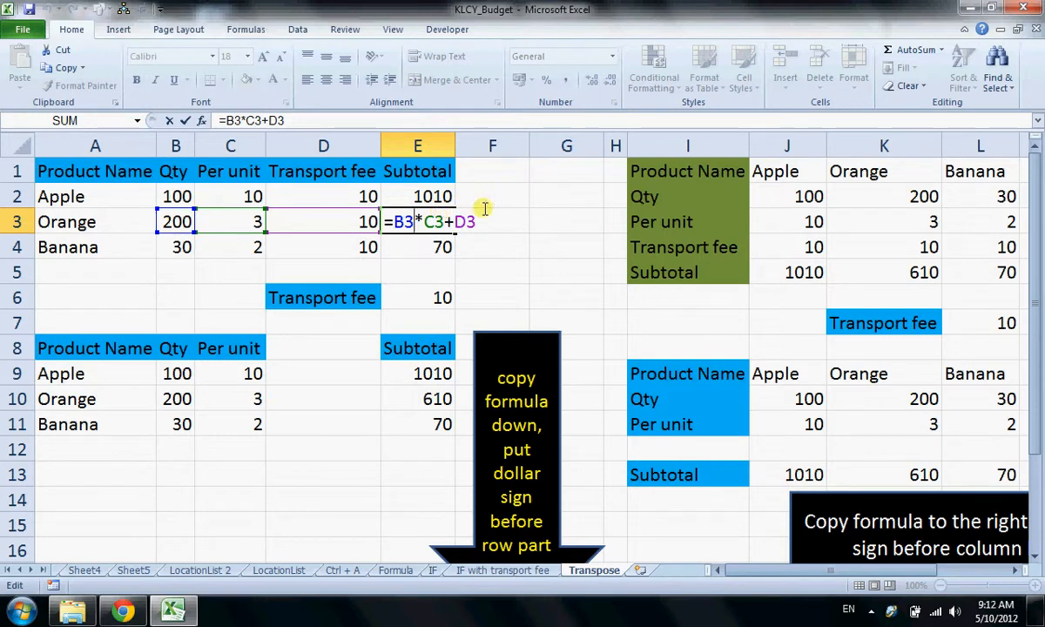
{"action": "key", "text": "Return"}
- Check the separate transport fee in E6 and examine the Apple subtotal formula in E9 that refers to it
{"action": "left_click", "coordinate": [405, 294]}
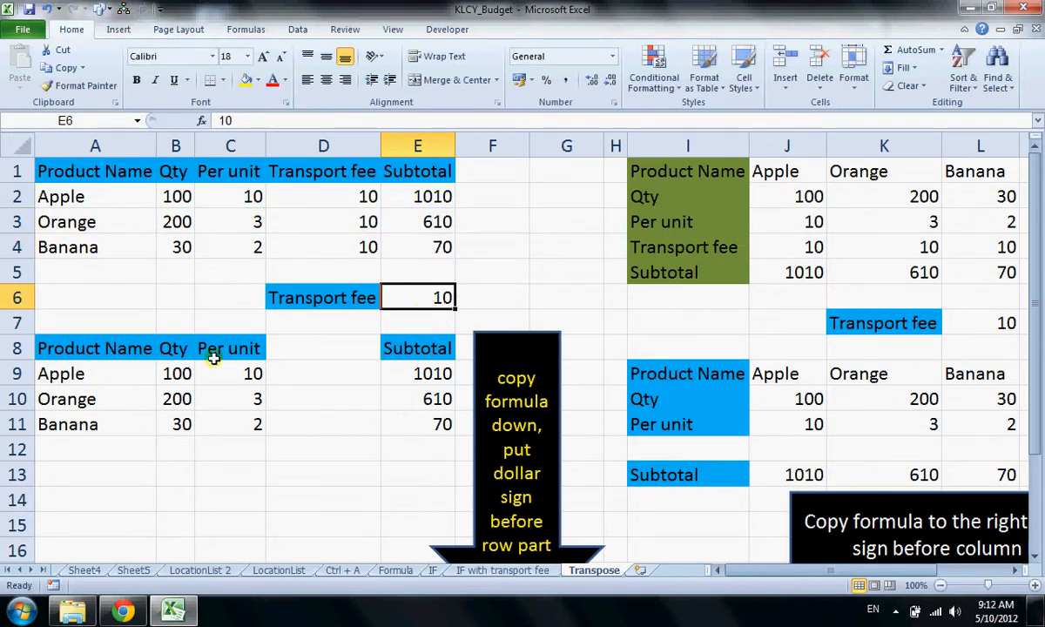
{"action": "left_click", "coordinate": [407, 372]}
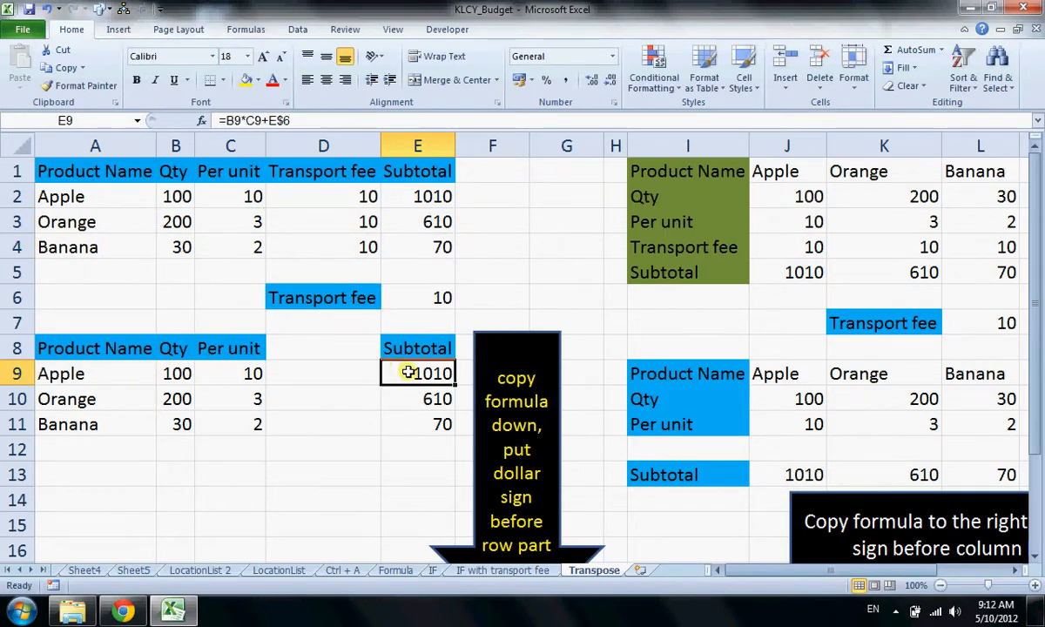
{"action": "double_click", "coordinate": [409, 371]}
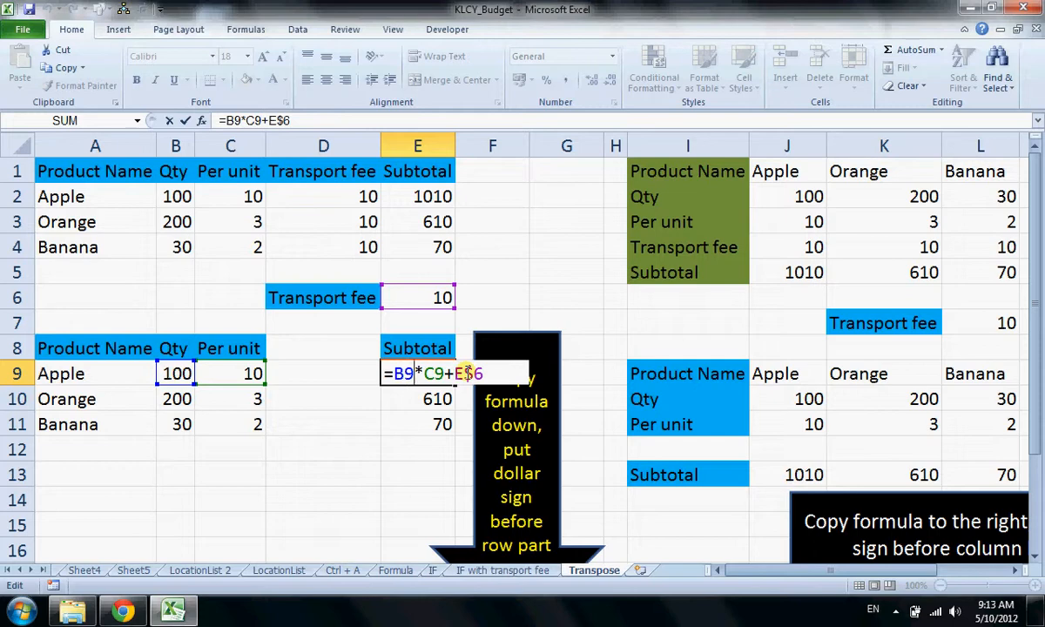
{"action": "key", "text": "Return"}
- Remove the dollar sign from the Apple subtotal formula in E9, making it =B9*C9+E6
{"action": "left_click", "coordinate": [409, 376]}
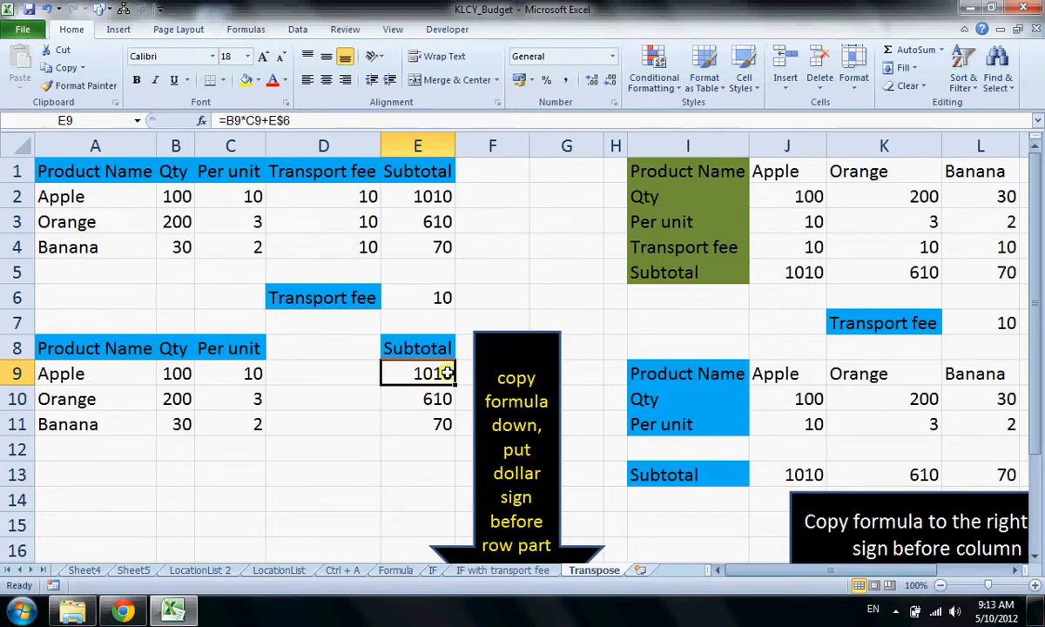
{"action": "double_click", "coordinate": [435, 385]}
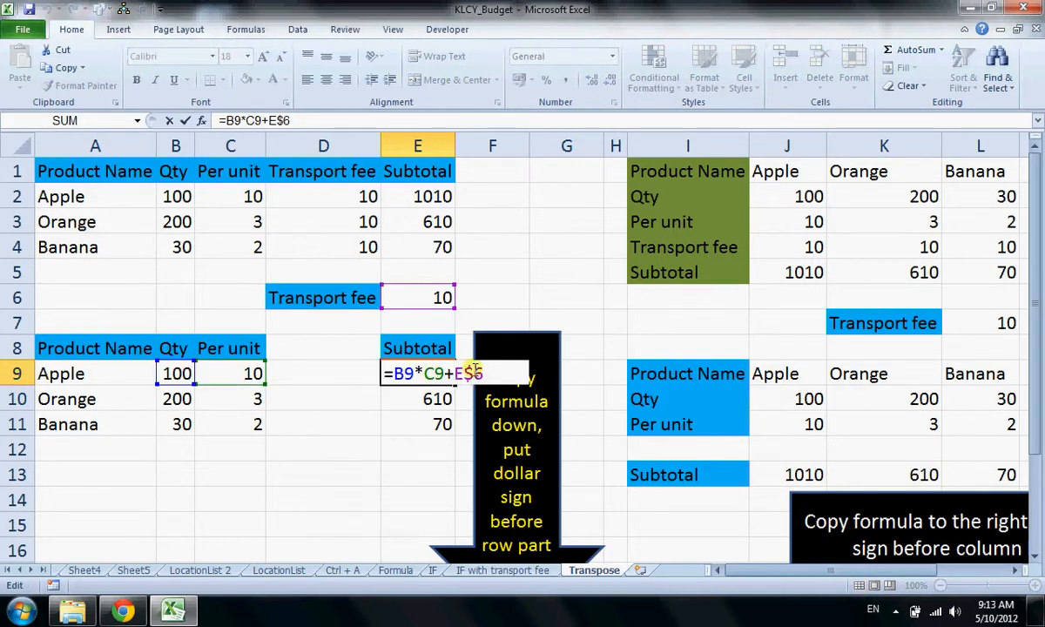
{"action": "left_click_drag", "start_coordinate": [466, 373], "coordinate": [477, 372]}
{"action": "key", "text": "Delete"}
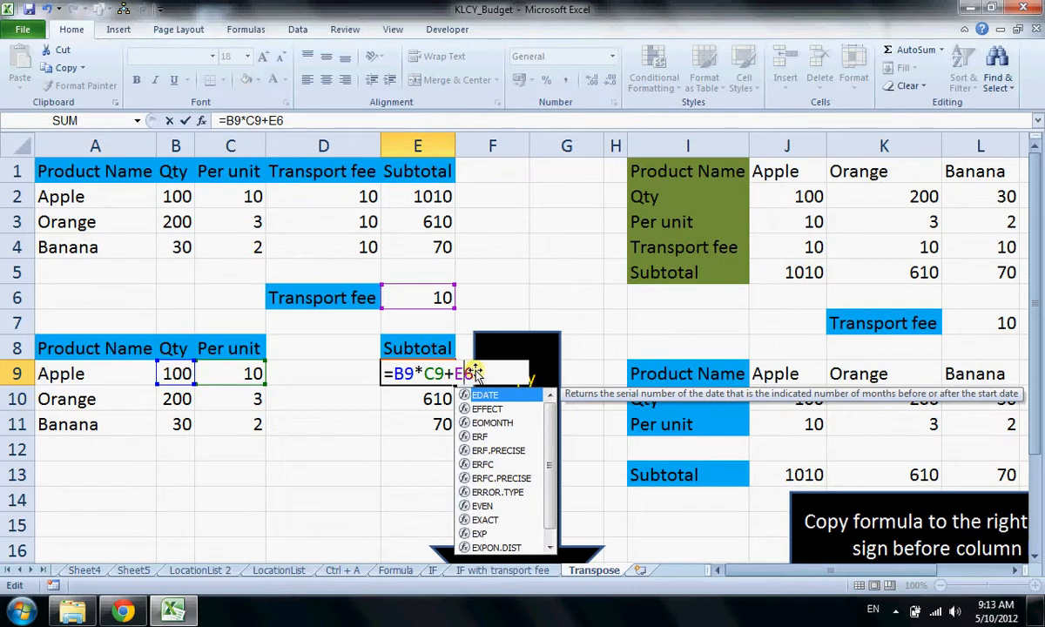
{"action": "left_click", "coordinate": [452, 373]}
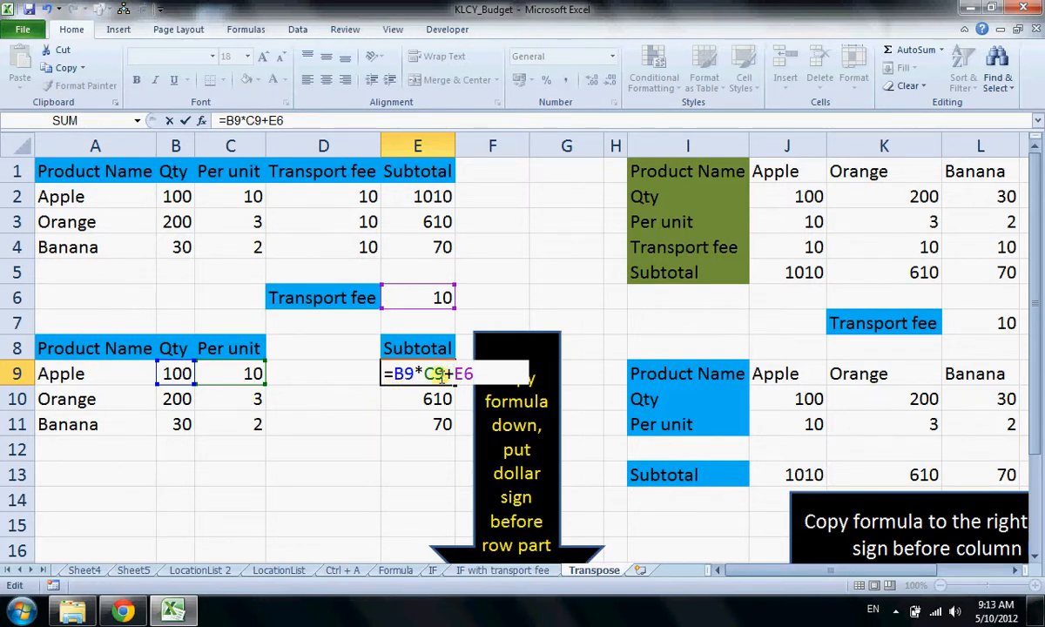
{"action": "left_click_drag", "start_coordinate": [436, 373], "coordinate": [445, 374]}
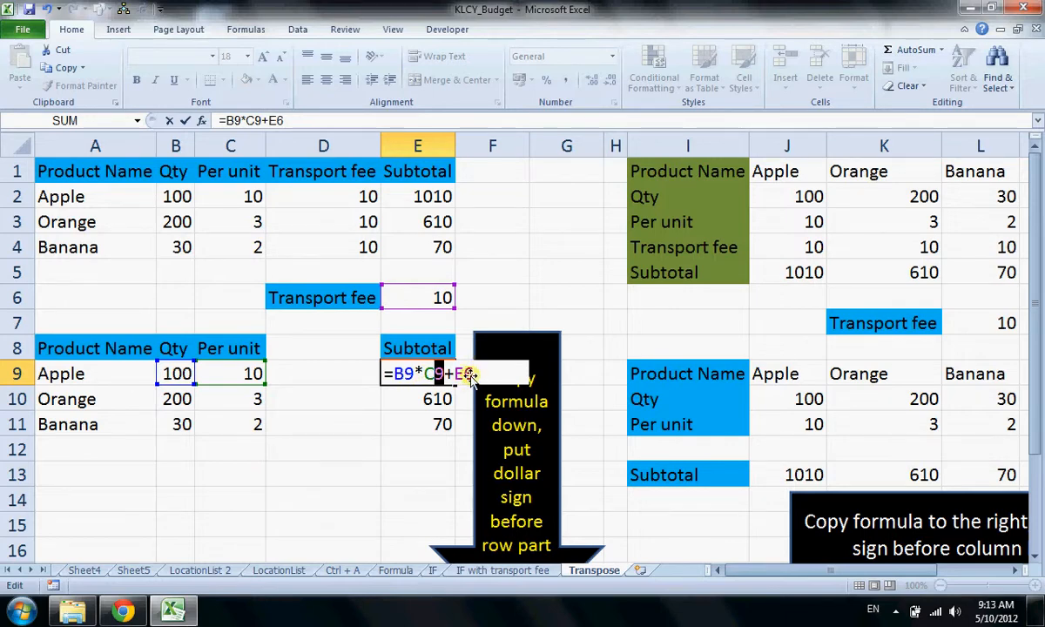
{"action": "key", "text": "Return"}
- Clear the subtotals in E10:E11, then copy the E9 formula down to E10 and inspect its references
{"action": "left_click_drag", "start_coordinate": [435, 399], "coordinate": [433, 424]}
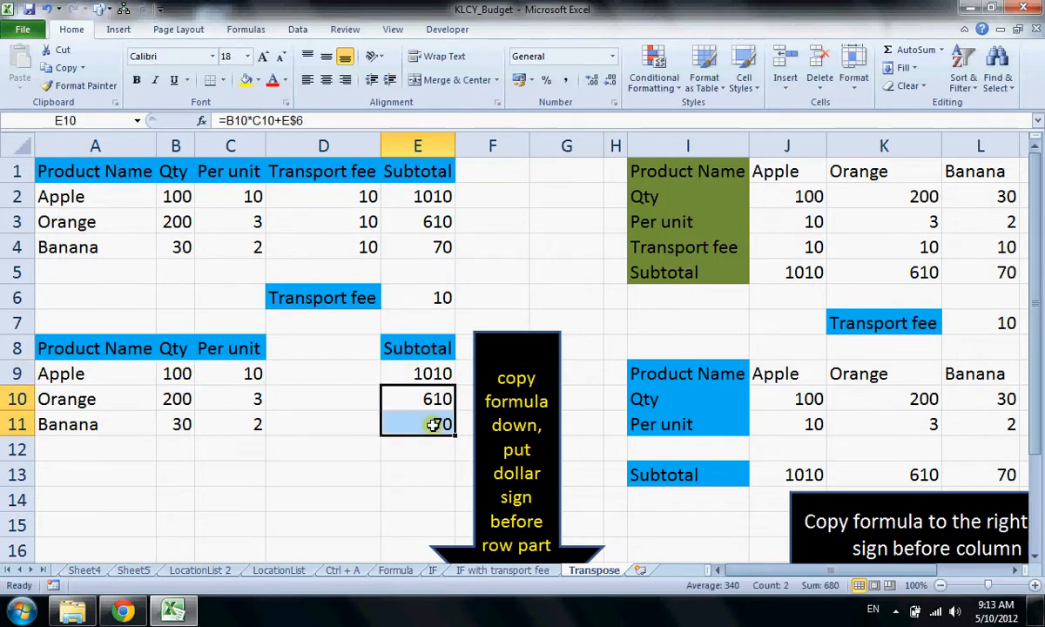
{"action": "key", "text": "Delete"}
{"action": "left_click", "coordinate": [442, 374]}
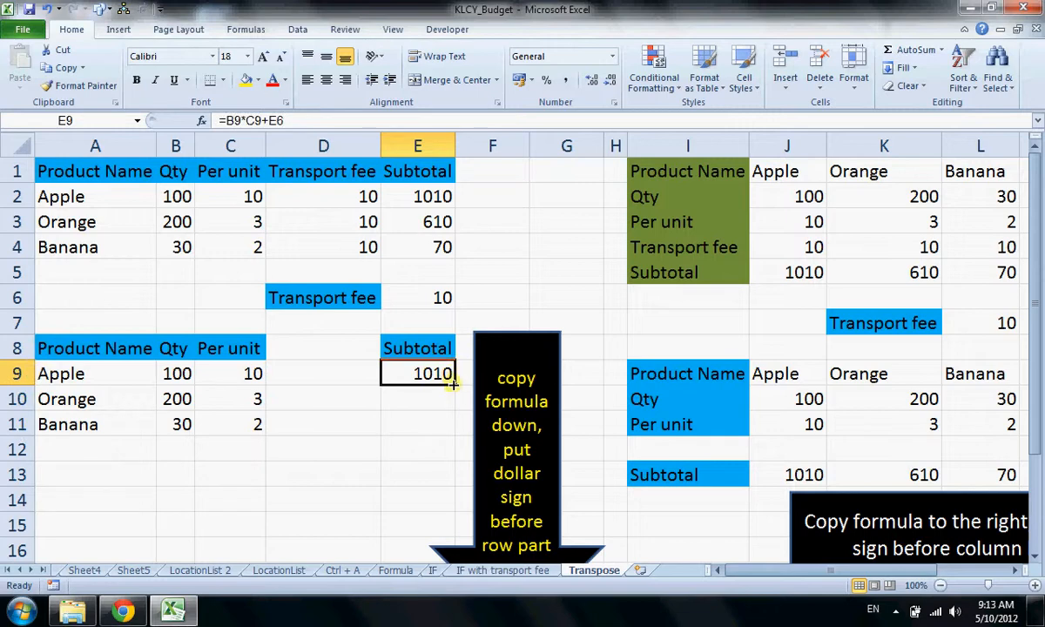
{"action": "left_click_drag", "start_coordinate": [452, 383], "coordinate": [449, 400]}
{"action": "double_click", "coordinate": [410, 399]}
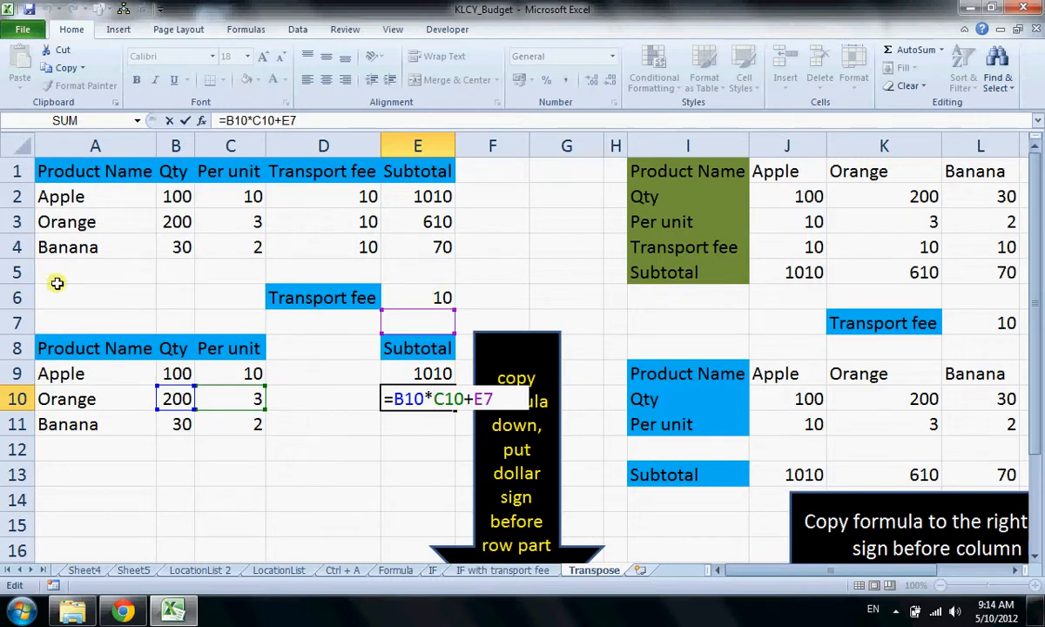
{"action": "key", "text": "Return"}
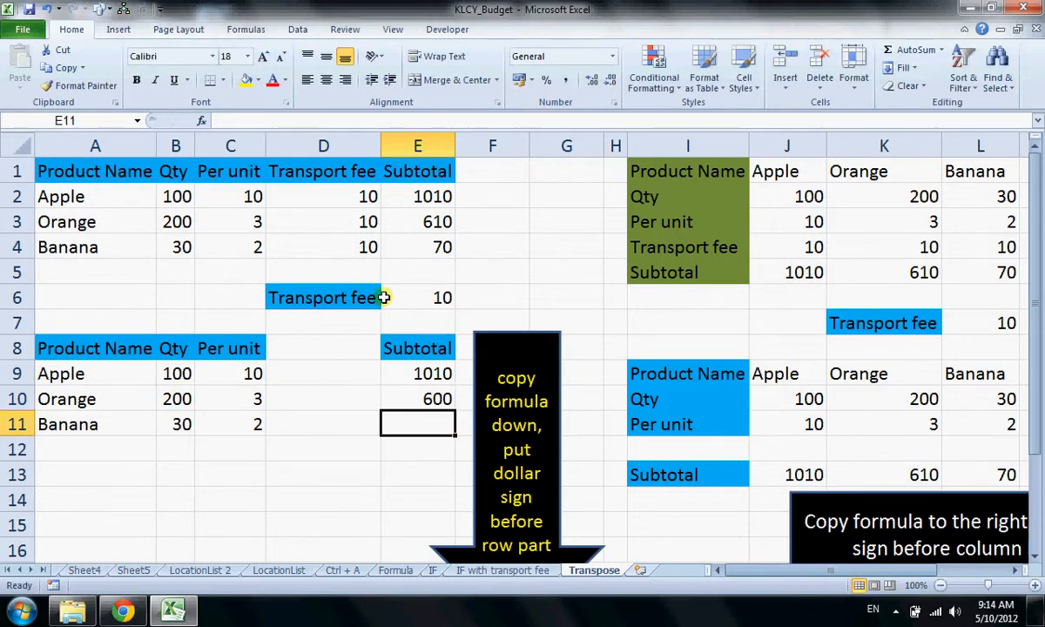
- Try to add a dollar sign before the row number of the transport fee reference in E9
{"action": "left_click", "coordinate": [412, 373]}
{"action": "double_click", "coordinate": [406, 372]}
{"action": "left_click", "coordinate": [463, 372]}
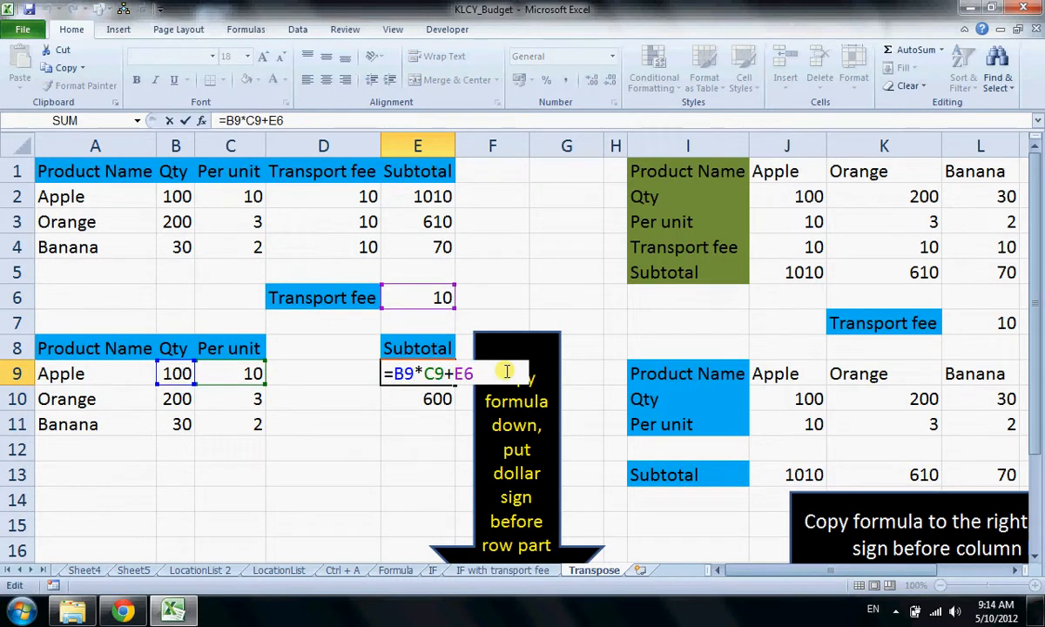
{"action": "type", "text": "4"}
{"action": "key", "text": "Caps_Lock"}
{"action": "key", "text": "Return"}
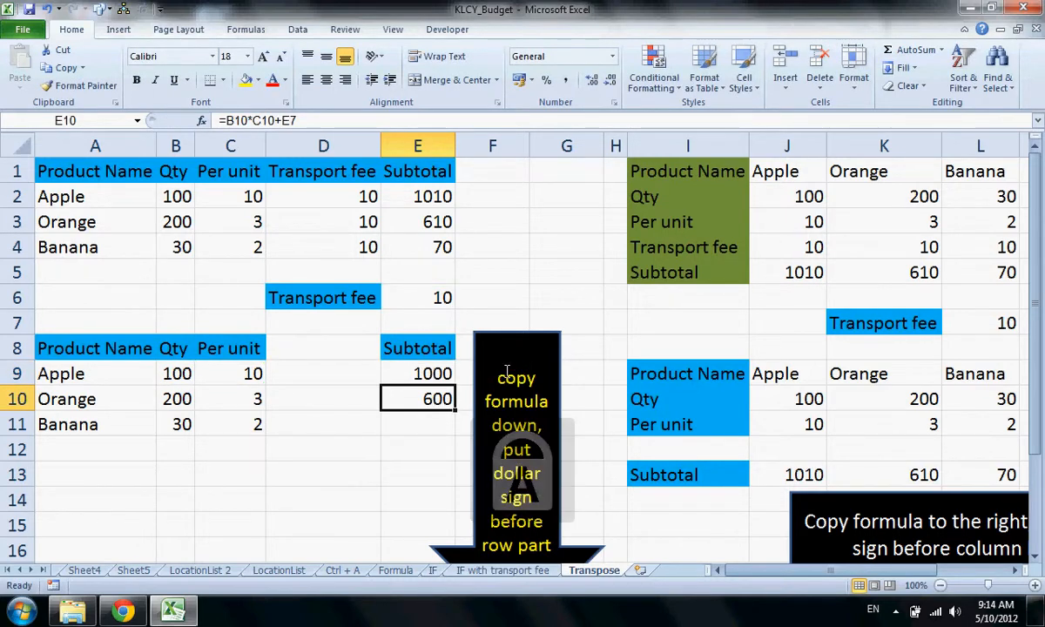
- Correct the Apple subtotal formula in E9 to =B9*C9+E$6
{"action": "left_click", "coordinate": [446, 372]}
{"action": "double_click", "coordinate": [445, 373]}
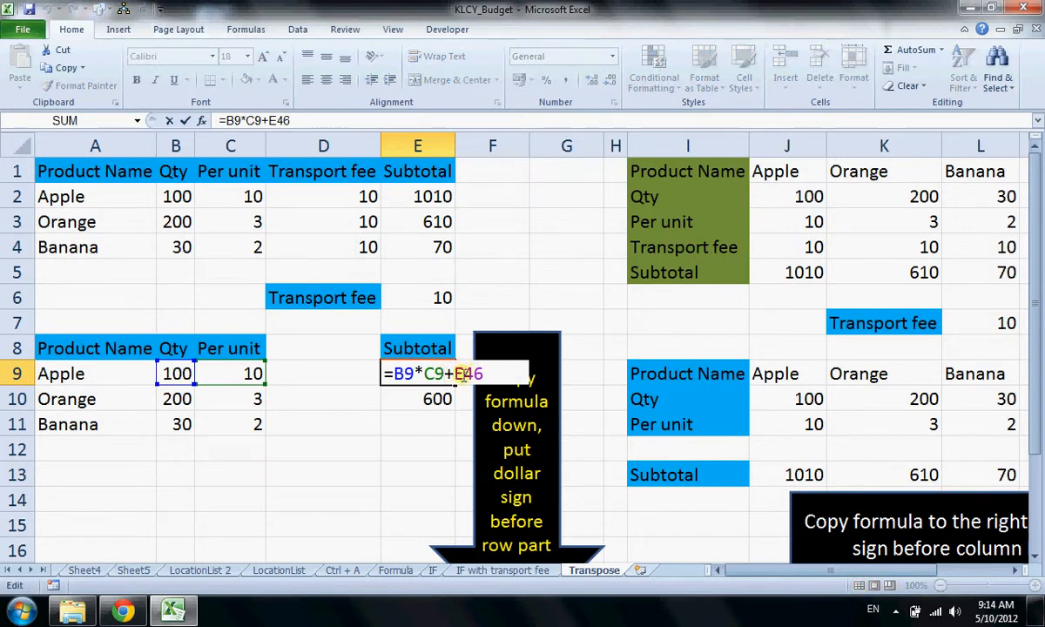
{"action": "left_click_drag", "start_coordinate": [463, 372], "coordinate": [472, 372]}
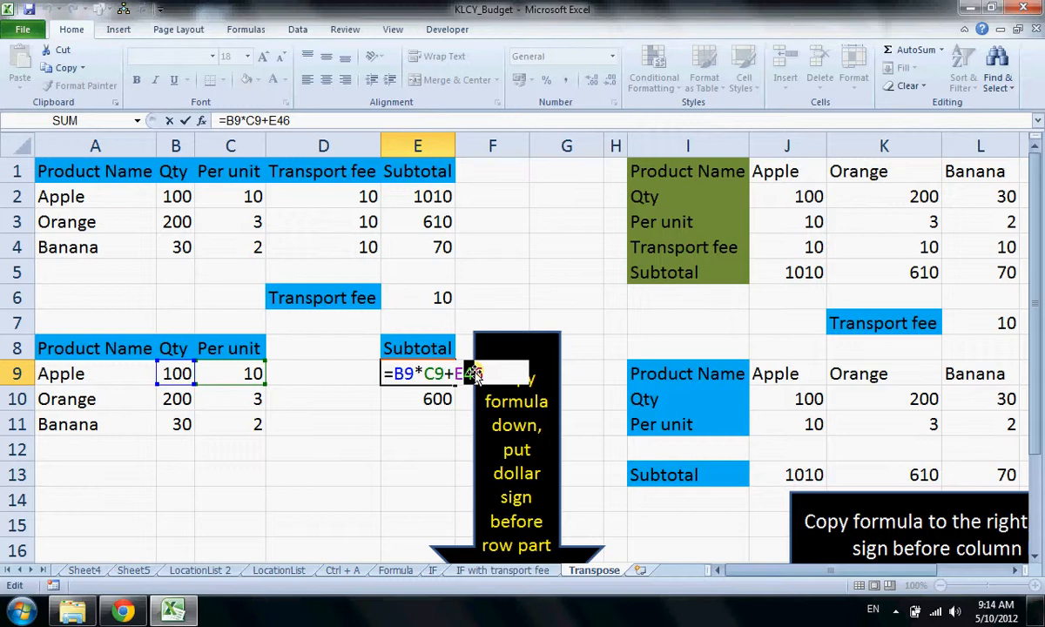
{"action": "type", "text": "$"}
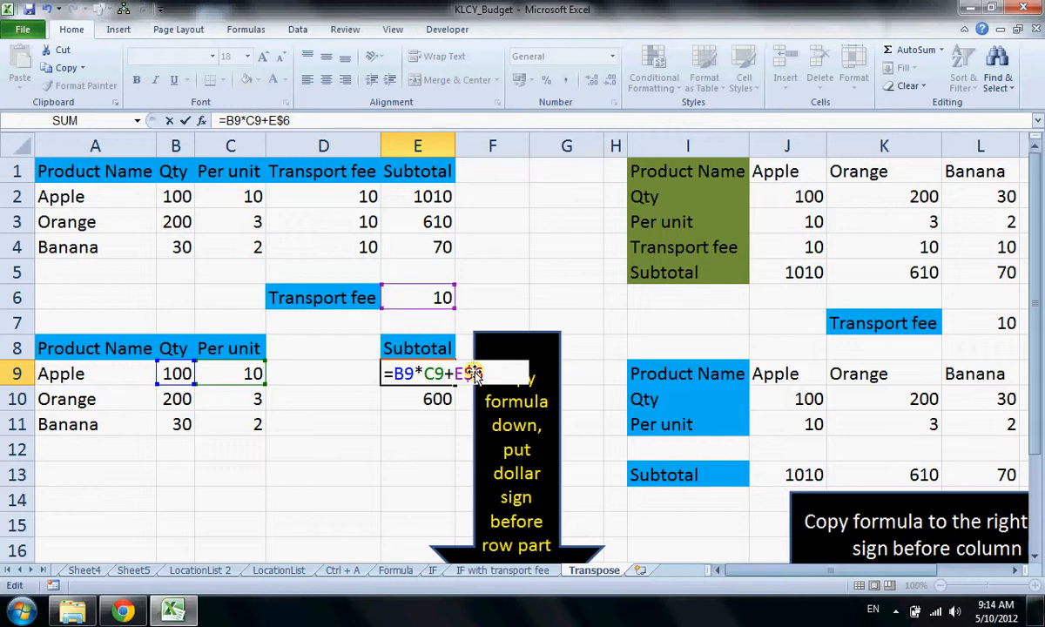
{"action": "key", "text": "Return"}
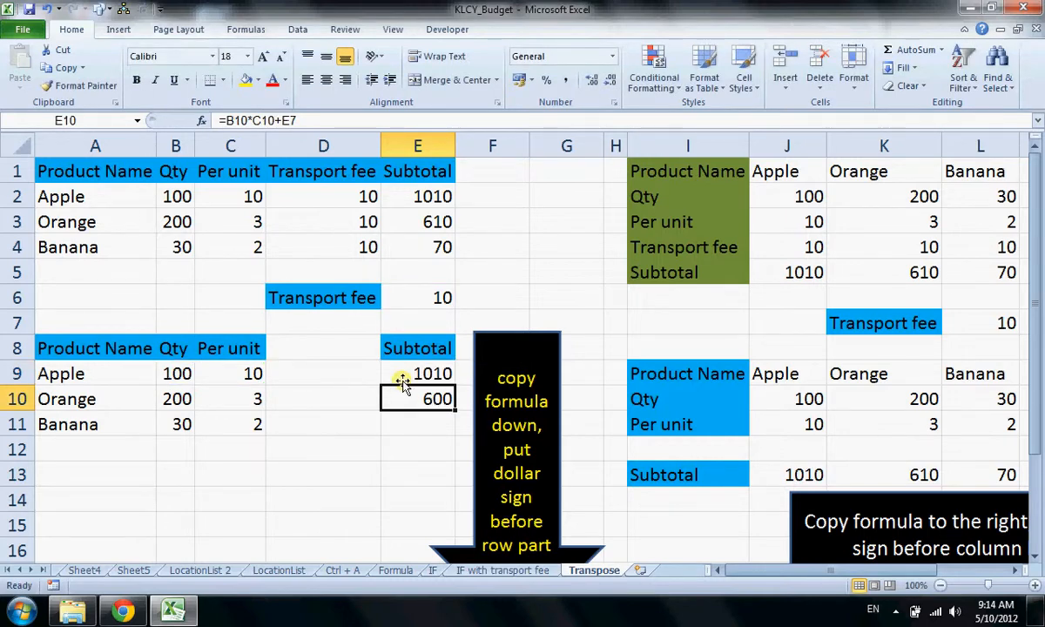
- Copy the E9 subtotal formula down to E11, and check the results for Orange and Banana
{"action": "left_click", "coordinate": [451, 376]}
{"action": "left_click_drag", "start_coordinate": [451, 376], "coordinate": [462, 435]}
{"action": "left_click", "coordinate": [420, 396]}
{"action": "left_click", "coordinate": [422, 421]}
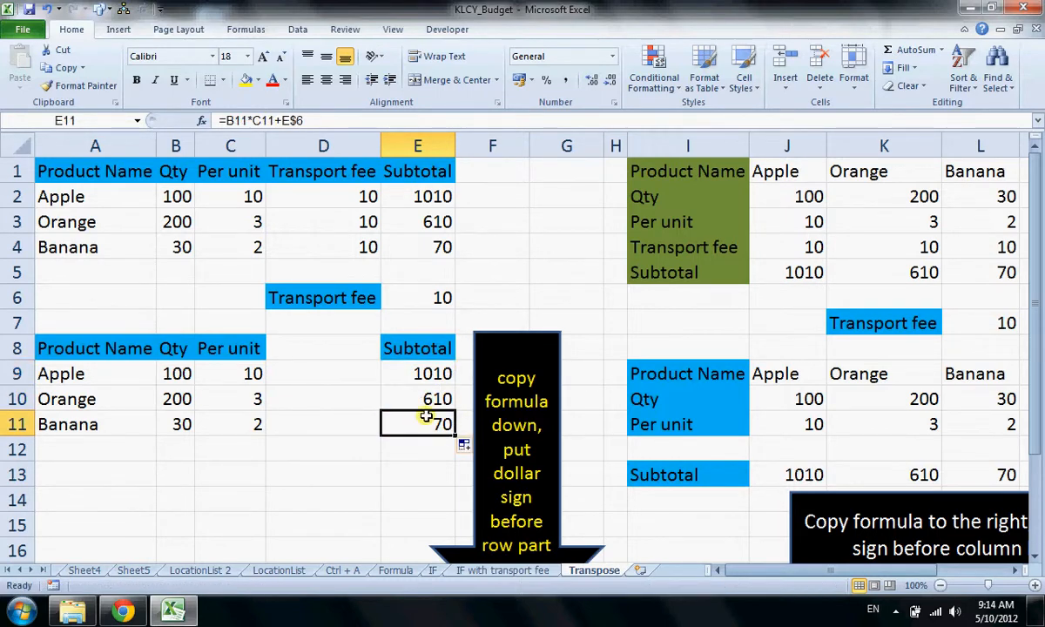
- Compare the references in the lower table's Apple and Orange subtotal formulas in E9 and E10
{"action": "scroll", "coordinate": [401, 419], "scroll_direction": "down", "scroll_amount": 1}
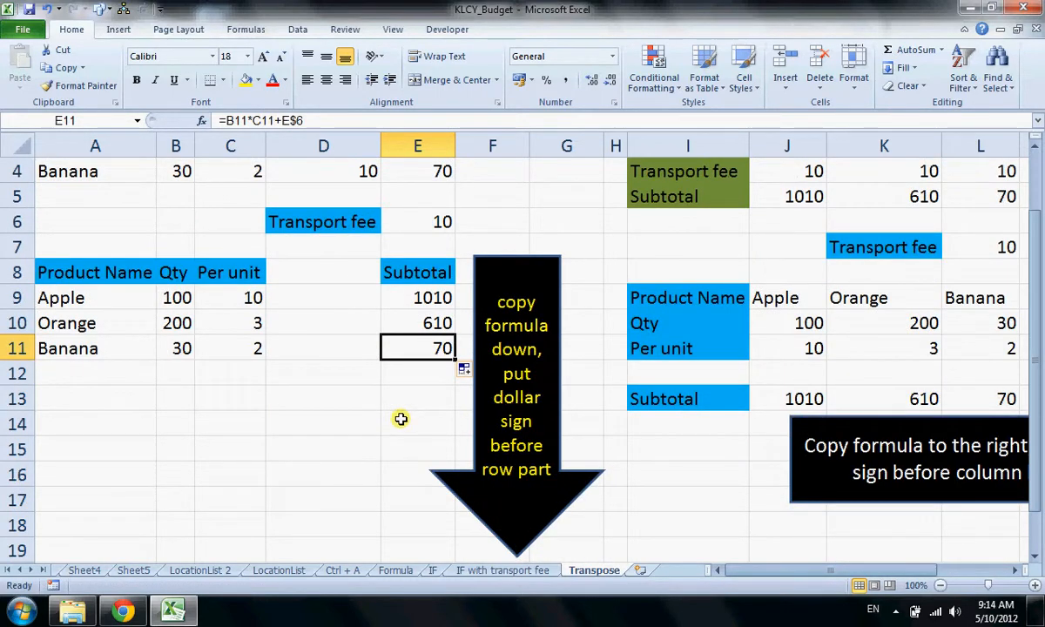
{"action": "left_click", "coordinate": [416, 298]}
{"action": "double_click", "coordinate": [416, 297]}
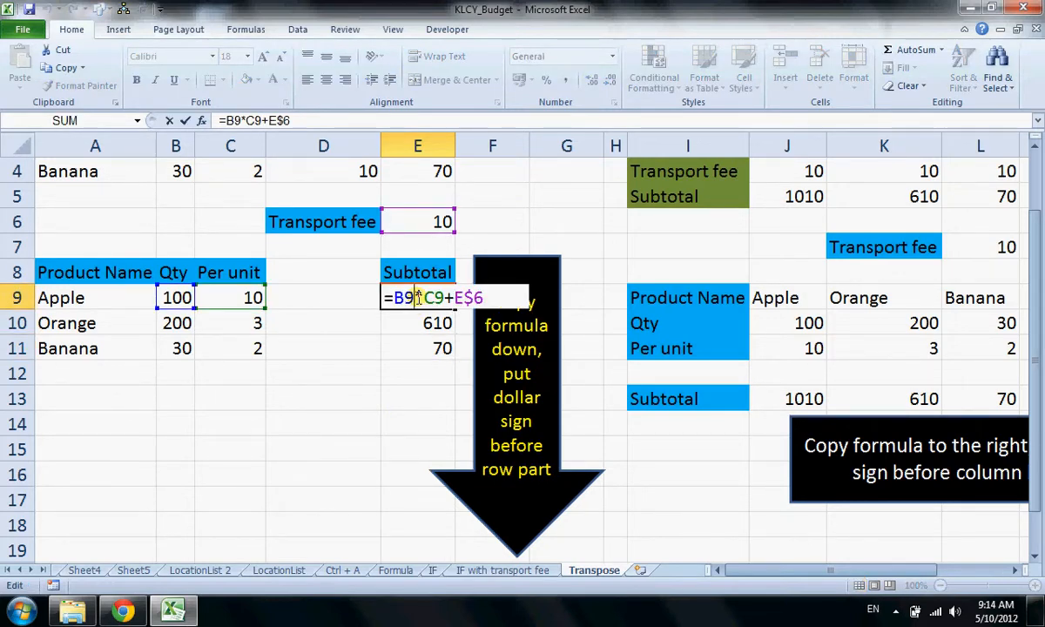
{"action": "key", "text": "Return"}
{"action": "double_click", "coordinate": [425, 321]}
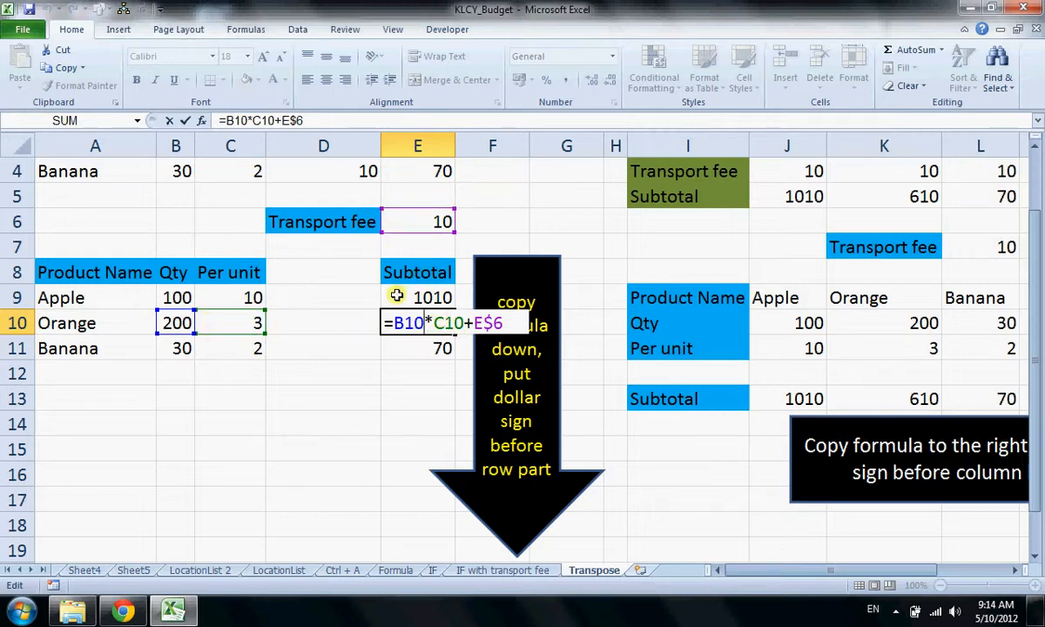
{"action": "key", "text": "Return"}
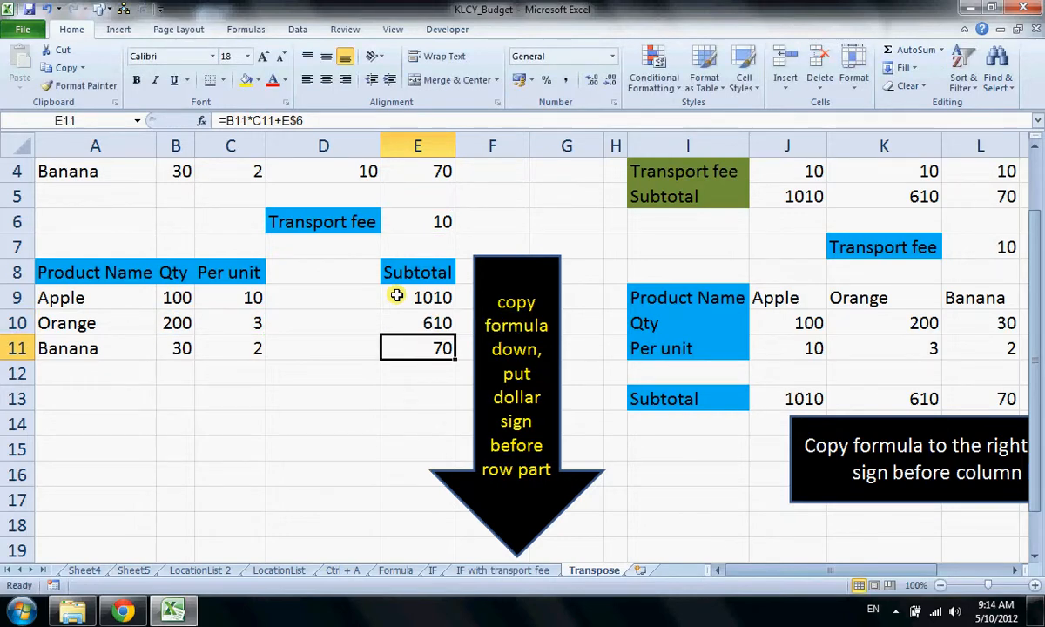
- Copy the upper product table A1:E4 and paste it at A21 using Paste Special with Transpose enabled
{"action": "scroll", "coordinate": [315, 394], "scroll_direction": "up", "scroll_amount": 1}
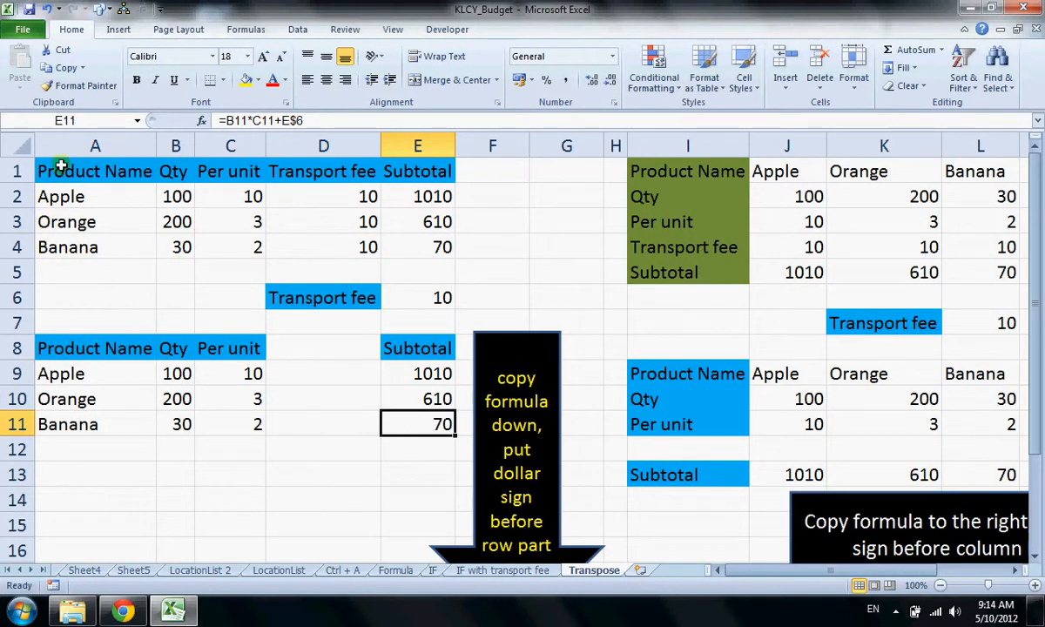
{"action": "left_click_drag", "start_coordinate": [51, 167], "coordinate": [409, 245]}
{"action": "right_click", "coordinate": [272, 228]}
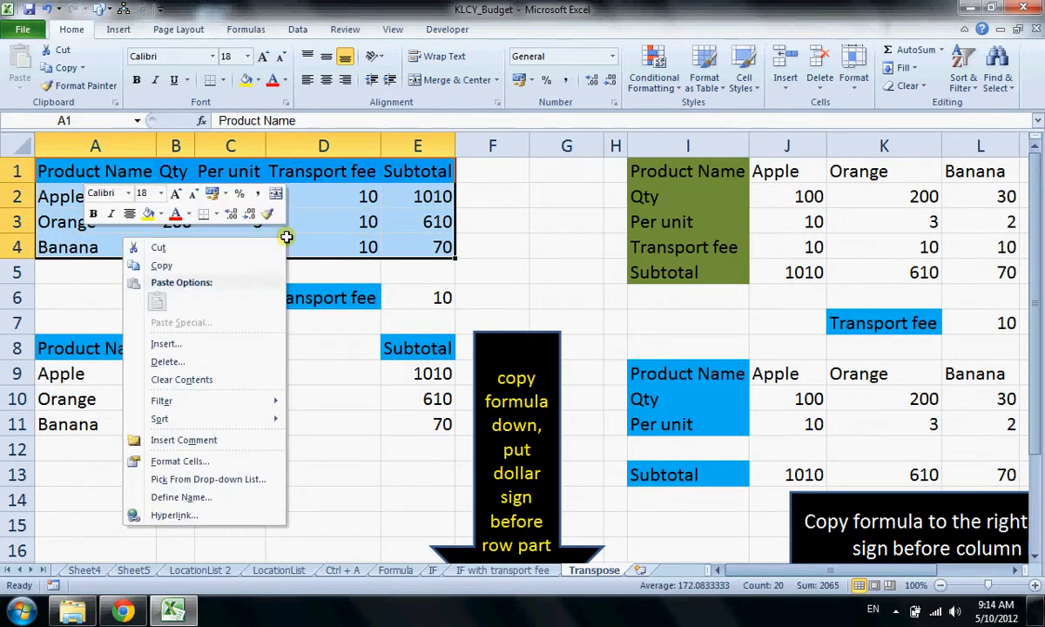
{"action": "left_click", "coordinate": [163, 266]}
{"action": "scroll", "coordinate": [646, 313], "scroll_direction": "down", "scroll_amount": 5}
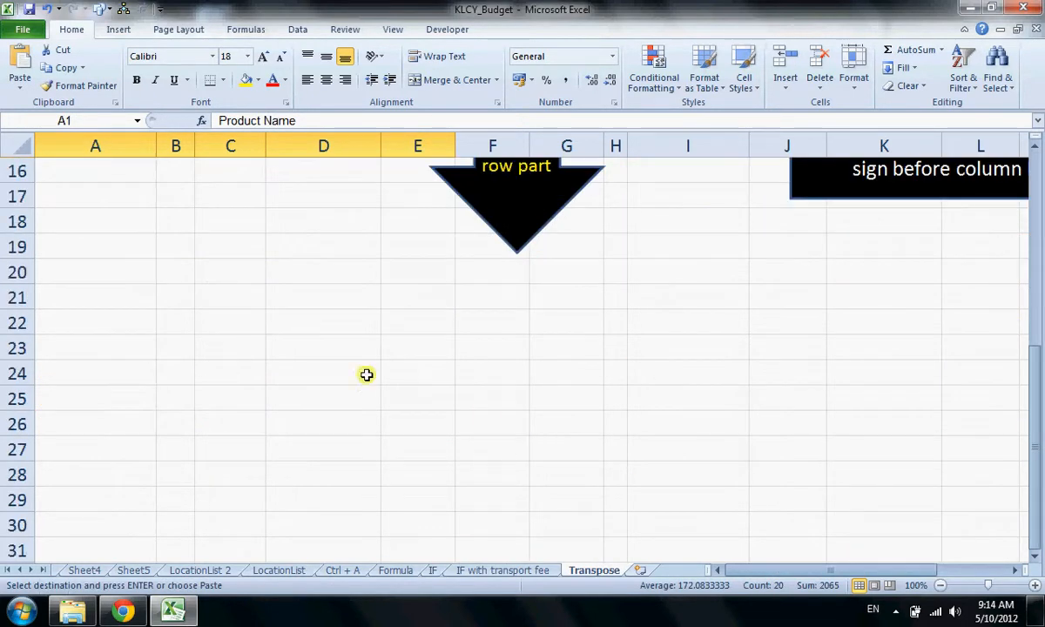
{"action": "left_click", "coordinate": [60, 297]}
{"action": "right_click", "coordinate": [60, 296]}
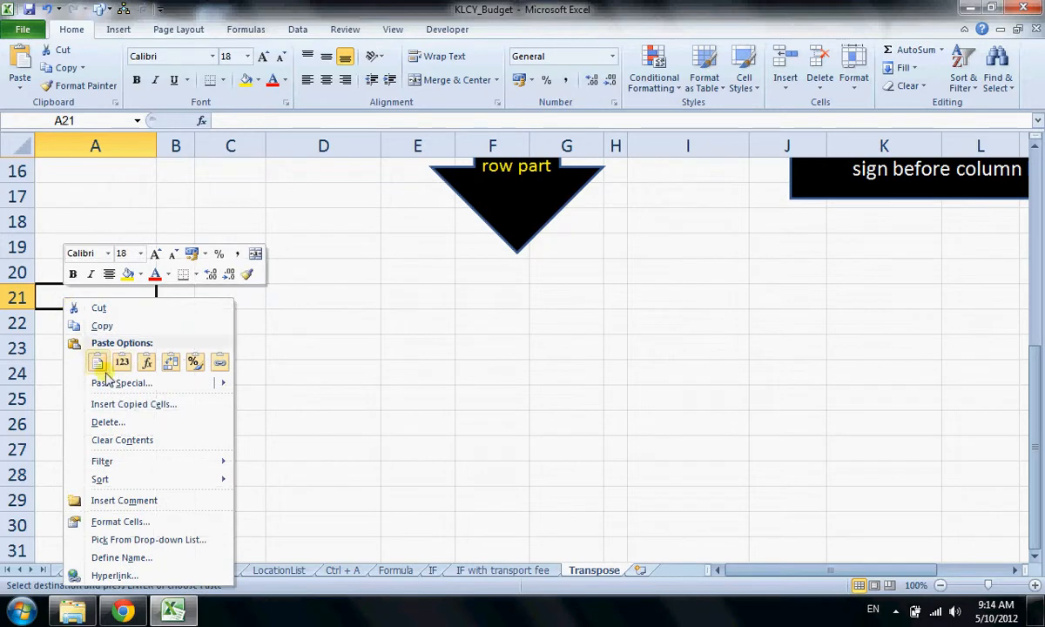
{"action": "mouse_move", "coordinate": [113, 384]}
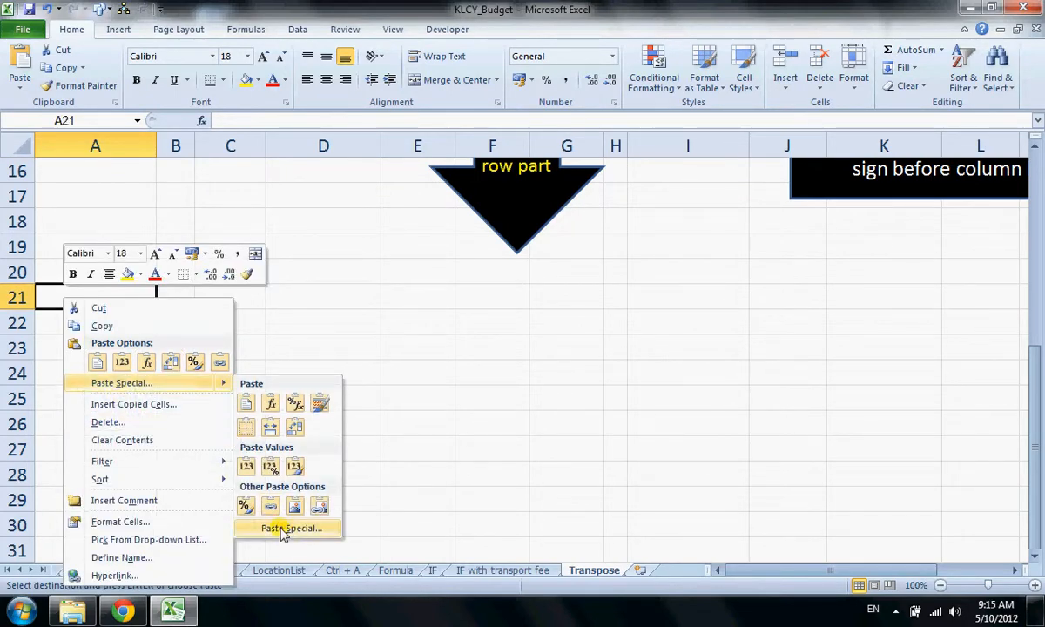
{"action": "left_click", "coordinate": [283, 531]}
{"action": "left_click", "coordinate": [307, 547]}
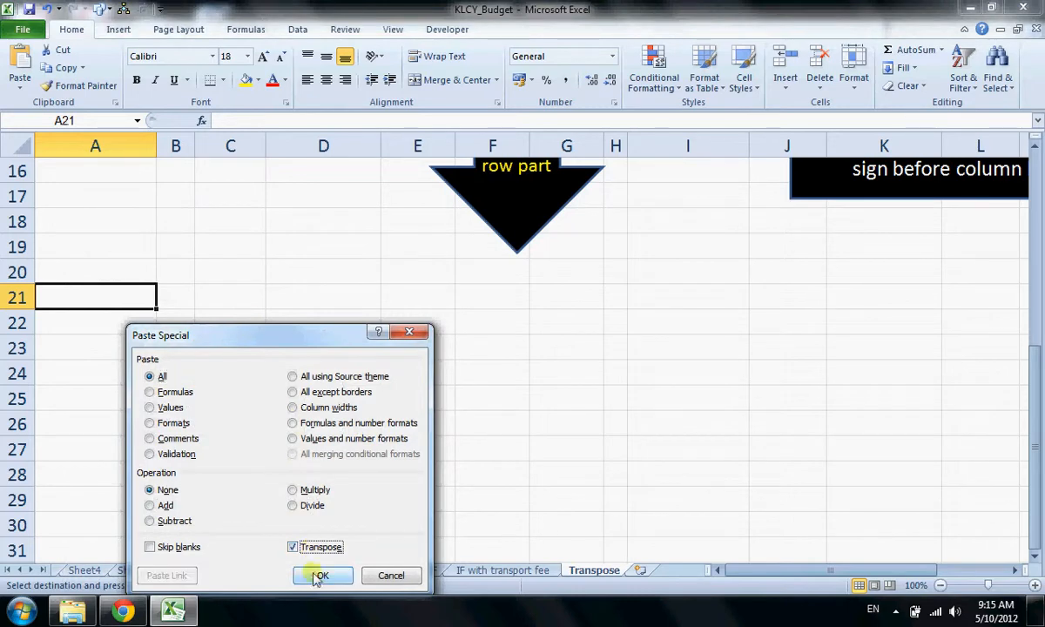
{"action": "left_click", "coordinate": [319, 576]}
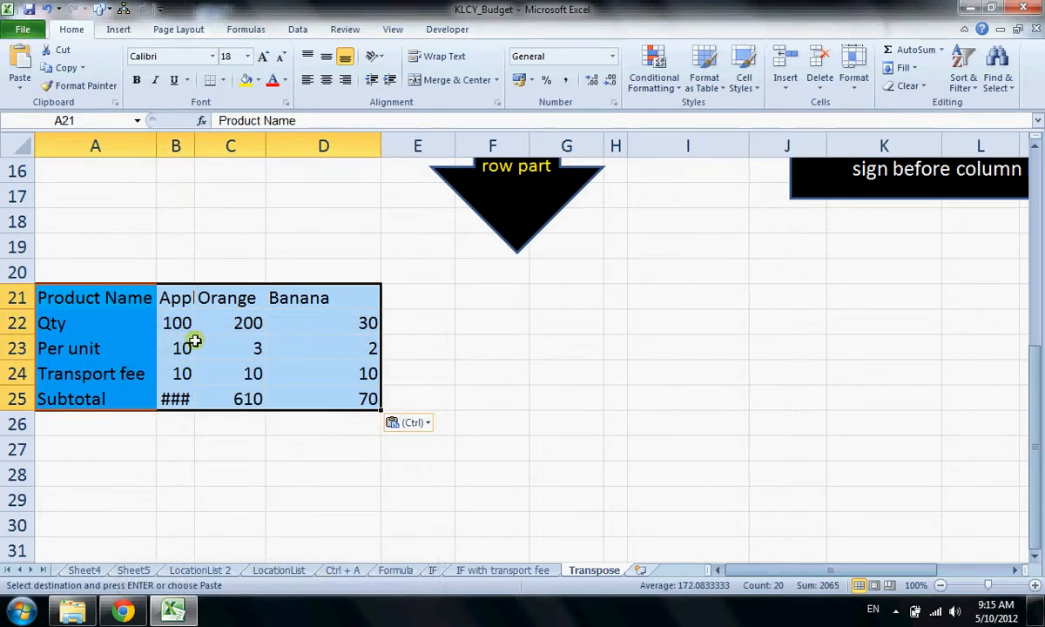